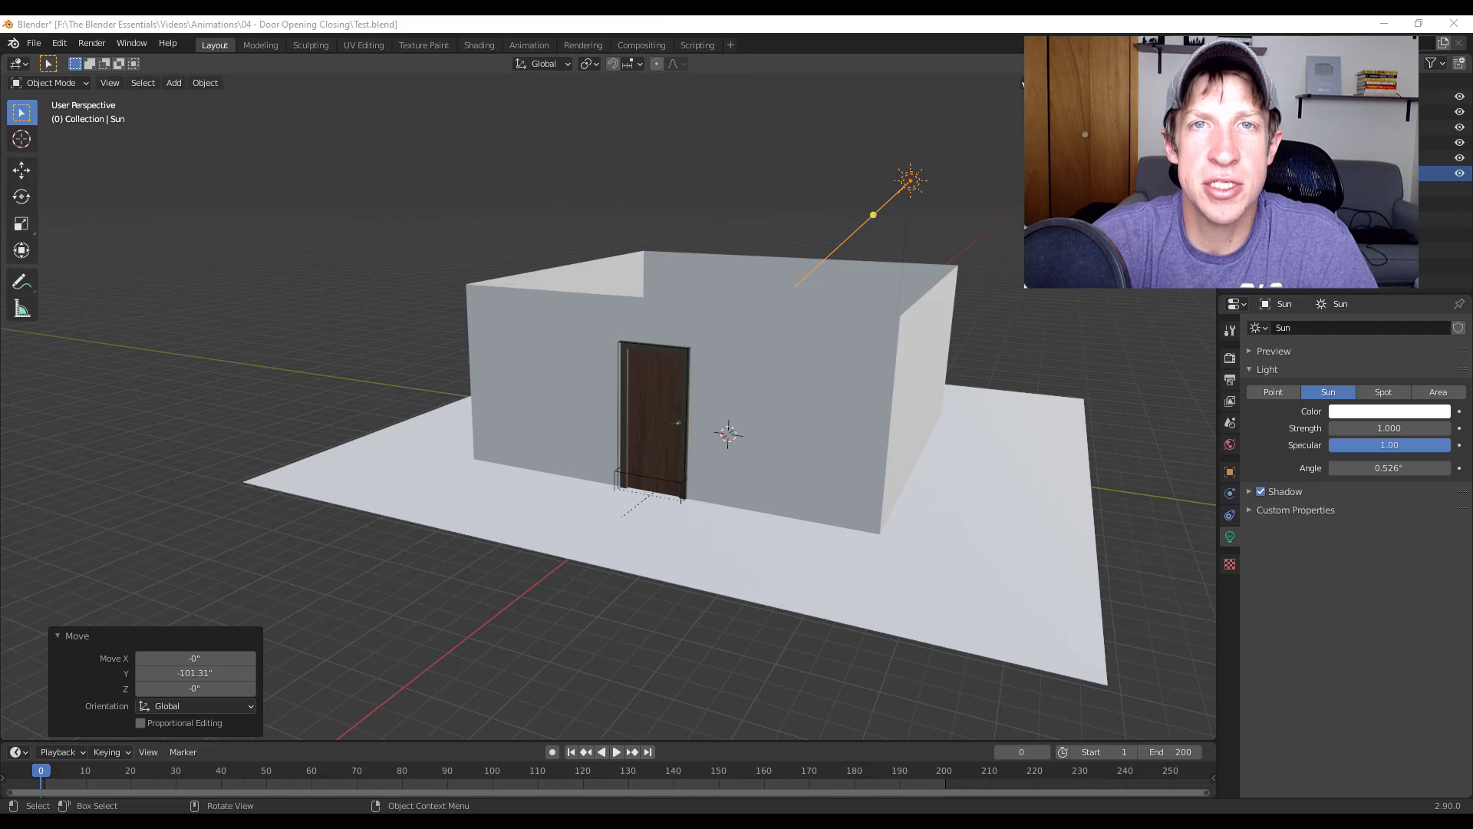
Deselect the Sun lamp and zoom the view into the room
{"action": "left_click", "coordinate": [1026, 352]}
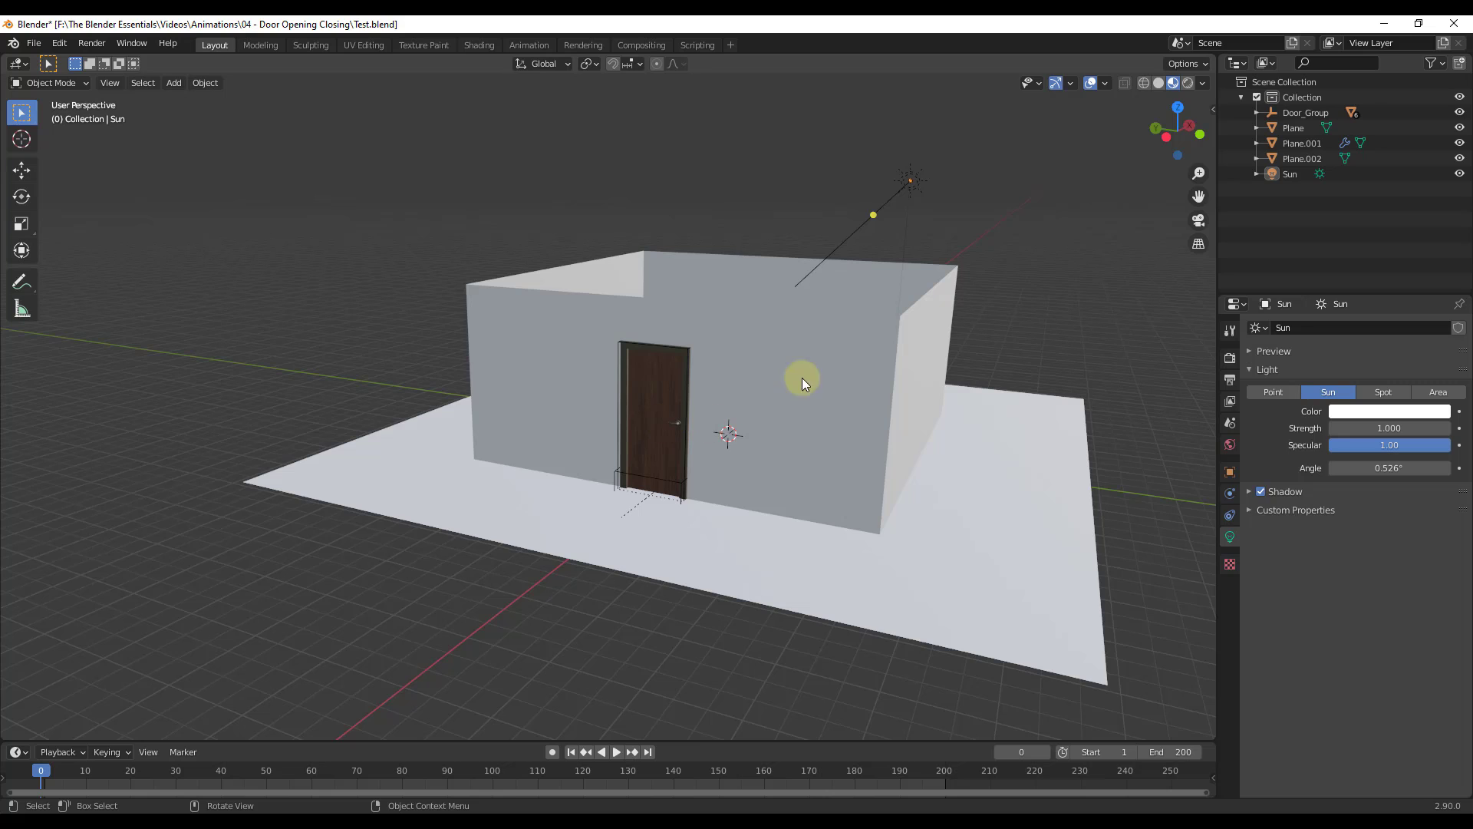
{"action": "middle_click_drag", "start_coordinate": [803, 377], "coordinate": [812, 344]}
{"action": "scroll", "coordinate": [532, 402], "scroll_direction": "up", "scroll_amount": 3}
{"action": "scroll", "coordinate": [555, 338], "scroll_direction": "down", "scroll_amount": 5}
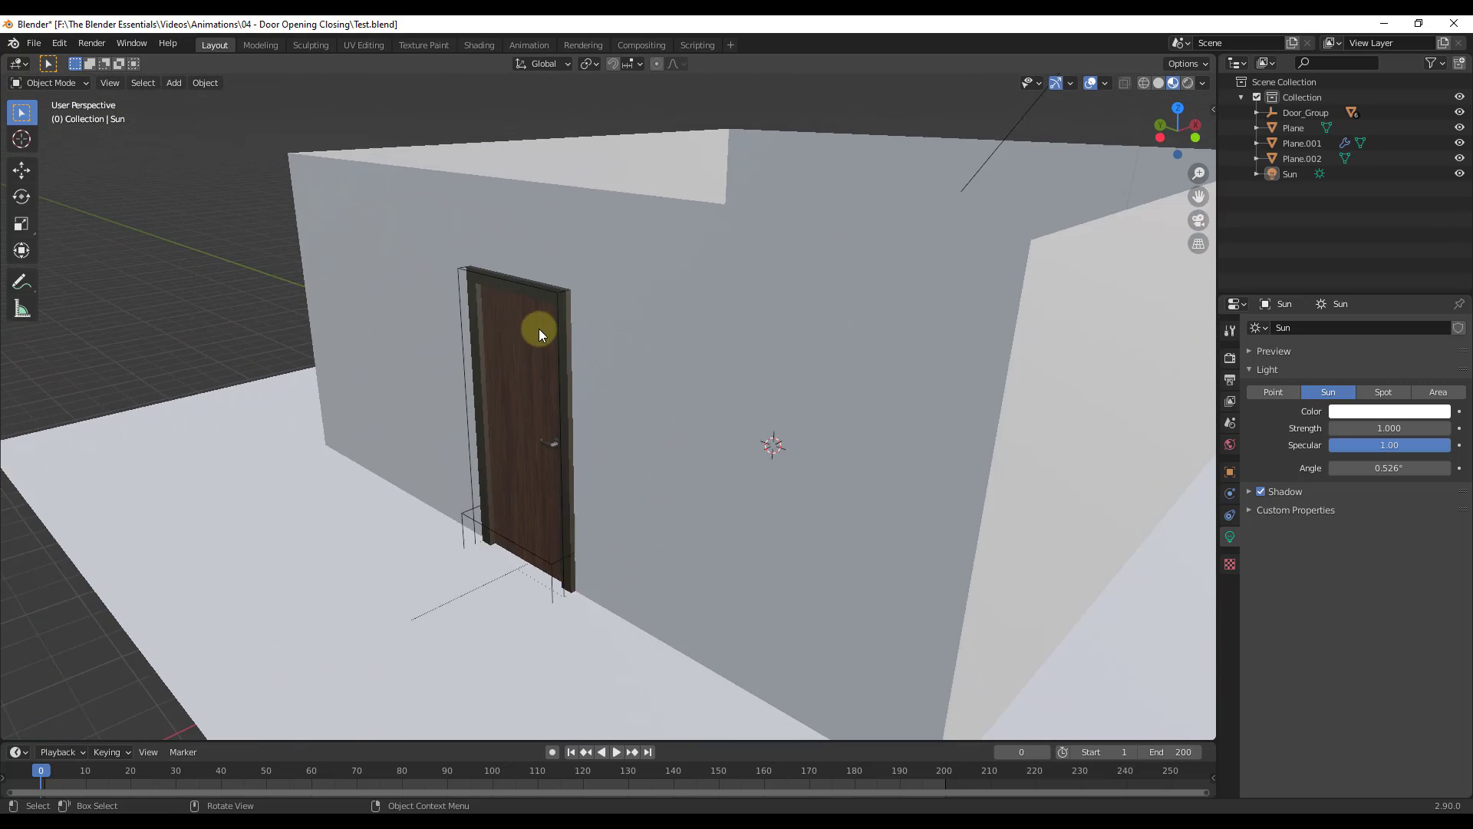
{"action": "scroll", "coordinate": [511, 307], "scroll_direction": "up", "scroll_amount": 4}
{"action": "scroll", "coordinate": [560, 307], "scroll_direction": "up", "scroll_amount": 3}
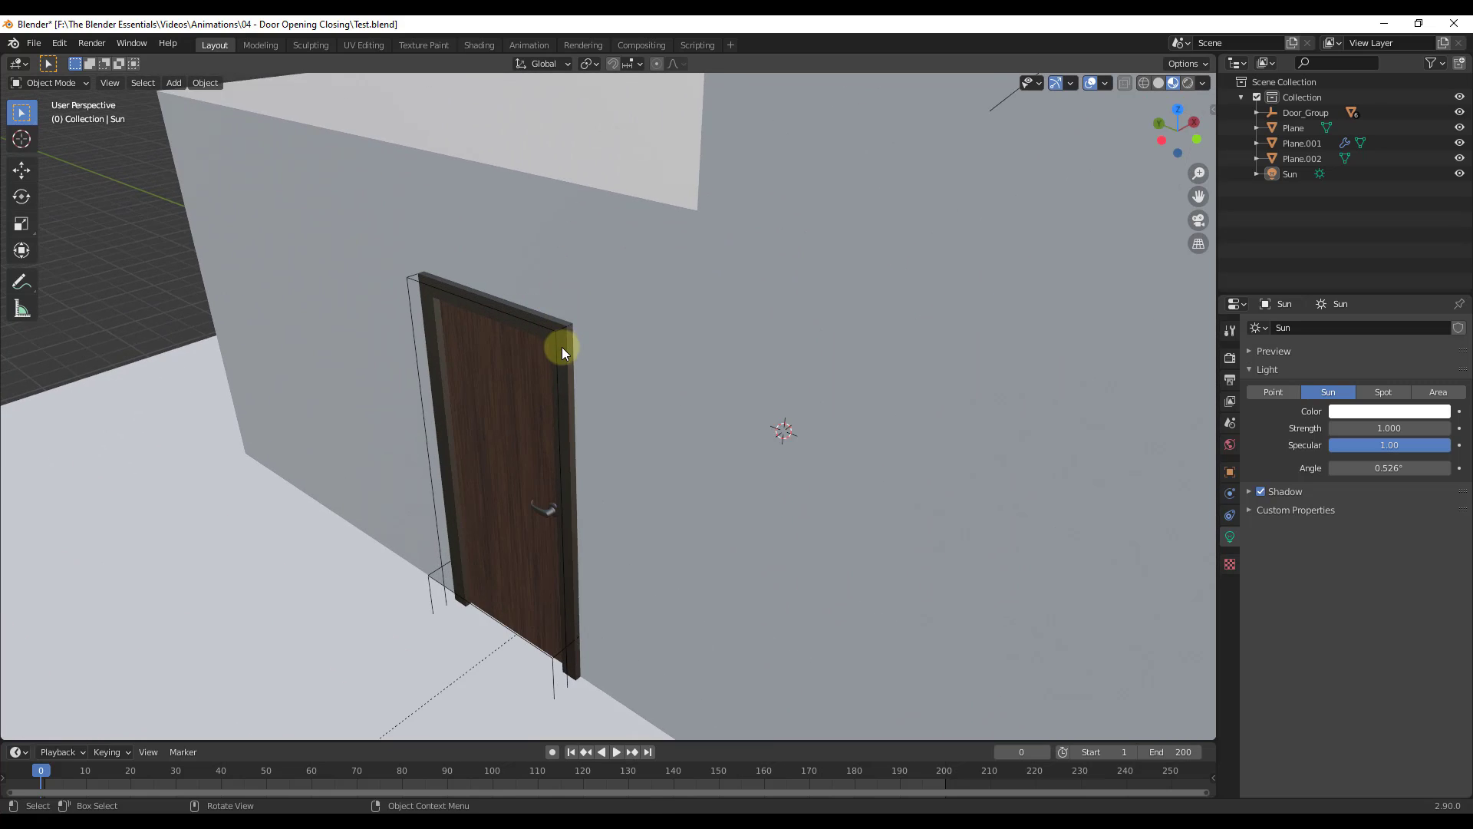
Select the wooden door panel with the Wood 07 material, not its frame
{"action": "left_click", "coordinate": [554, 329]}
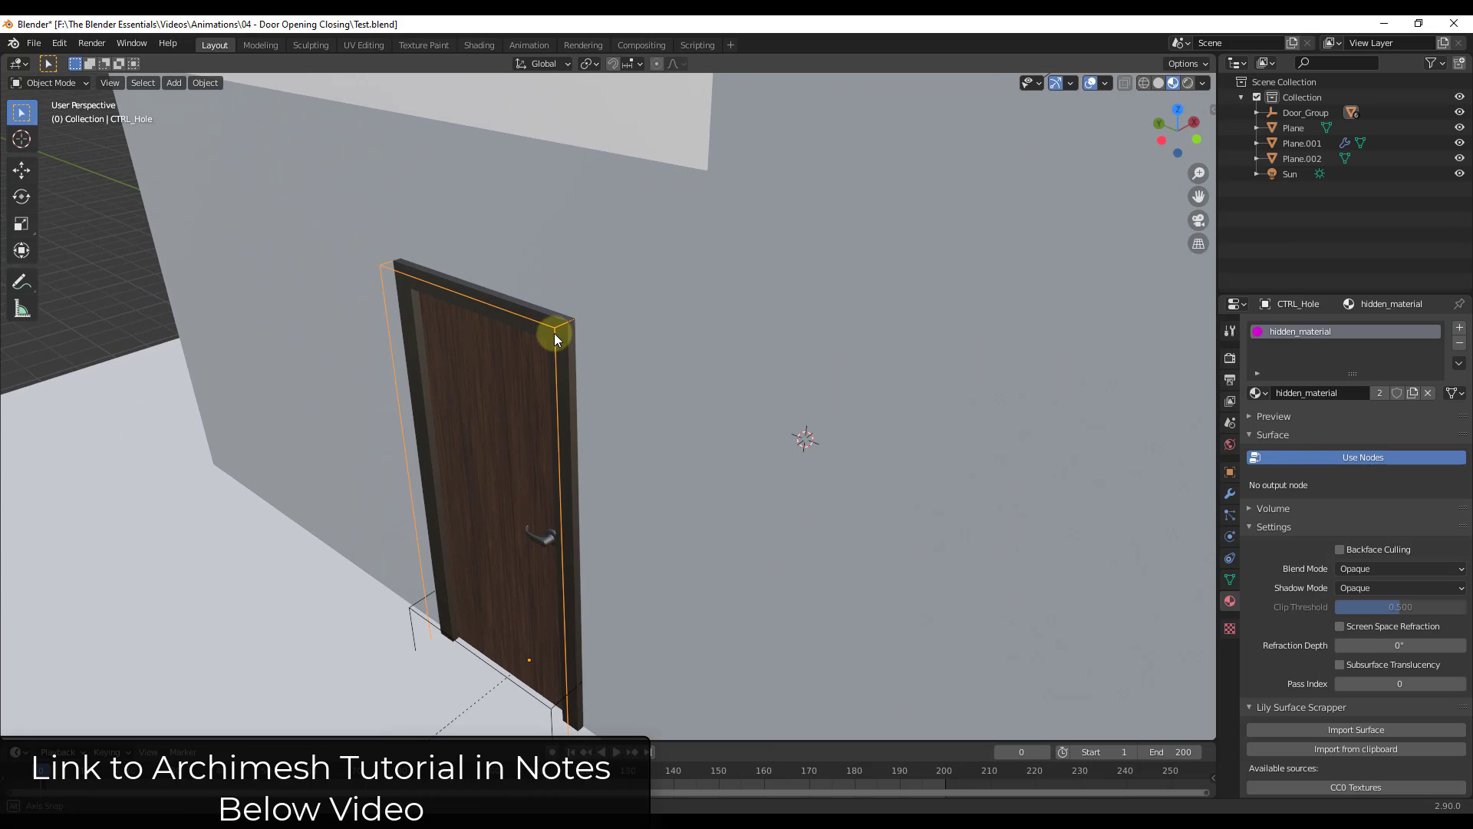
{"action": "middle_click_drag", "start_coordinate": [554, 328], "coordinate": [647, 333]}
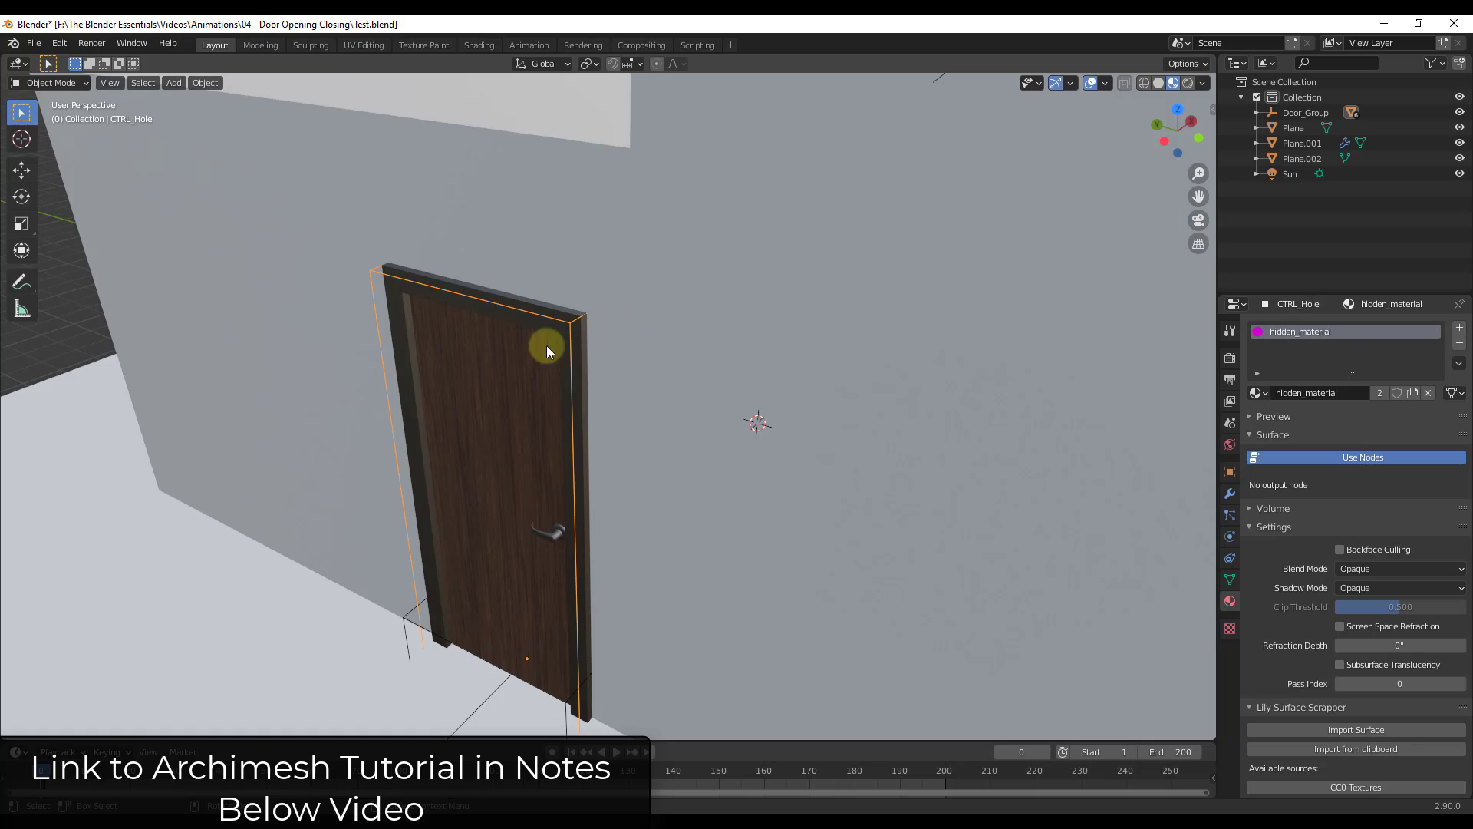
{"action": "scroll", "coordinate": [476, 373], "scroll_direction": "down", "scroll_amount": 2}
{"action": "scroll", "coordinate": [537, 352], "scroll_direction": "down", "scroll_amount": 3}
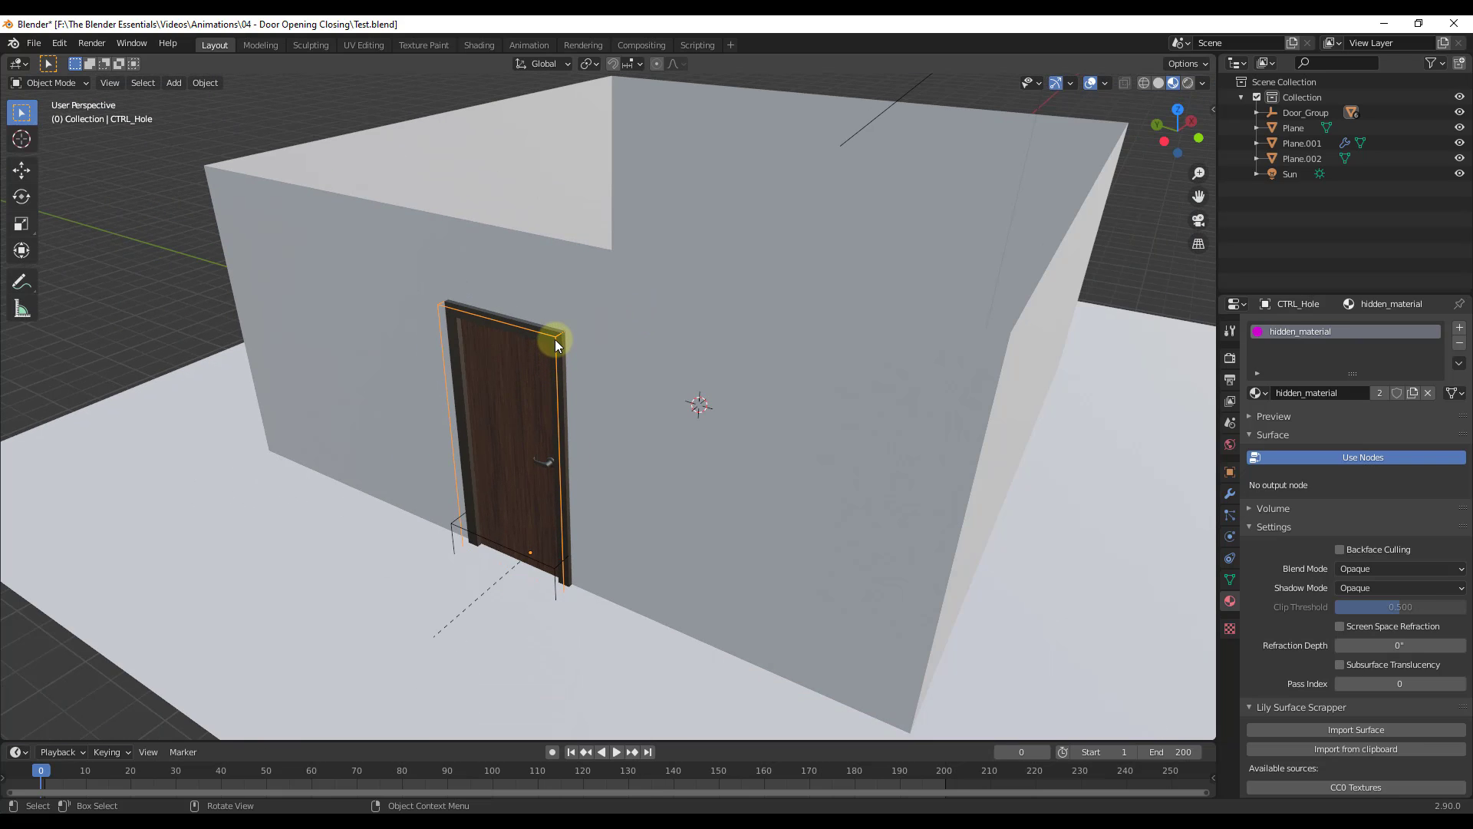
{"action": "middle_click_drag", "start_coordinate": [511, 439], "coordinate": [496, 574]}
{"action": "left_click", "coordinate": [494, 381]}
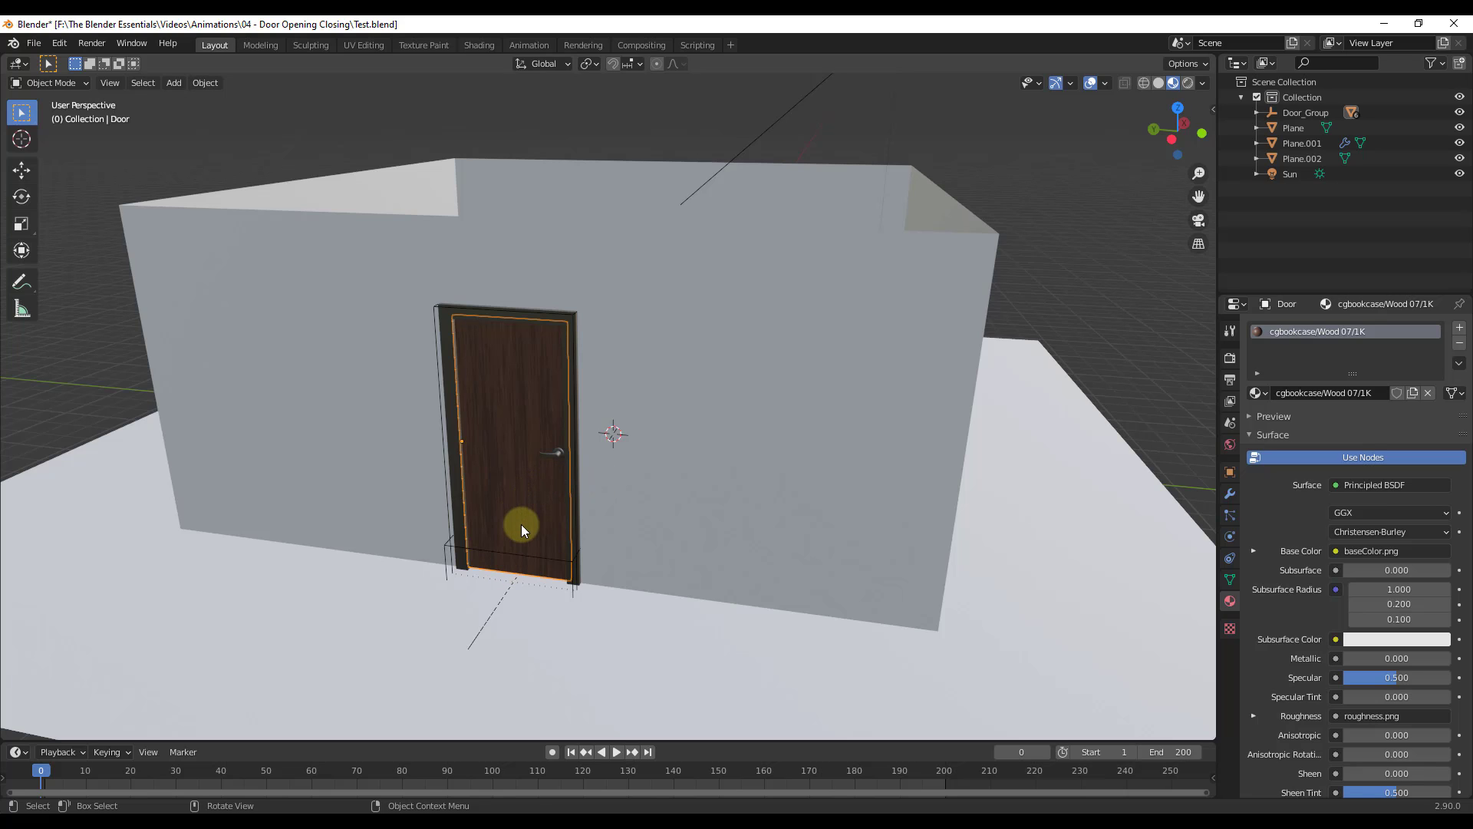
Test-rotate the door around Z, then cancel so it stays closed
{"action": "scroll", "coordinate": [486, 558], "scroll_direction": "up", "scroll_amount": 4}
{"action": "scroll", "coordinate": [491, 552], "scroll_direction": "down", "scroll_amount": 3}
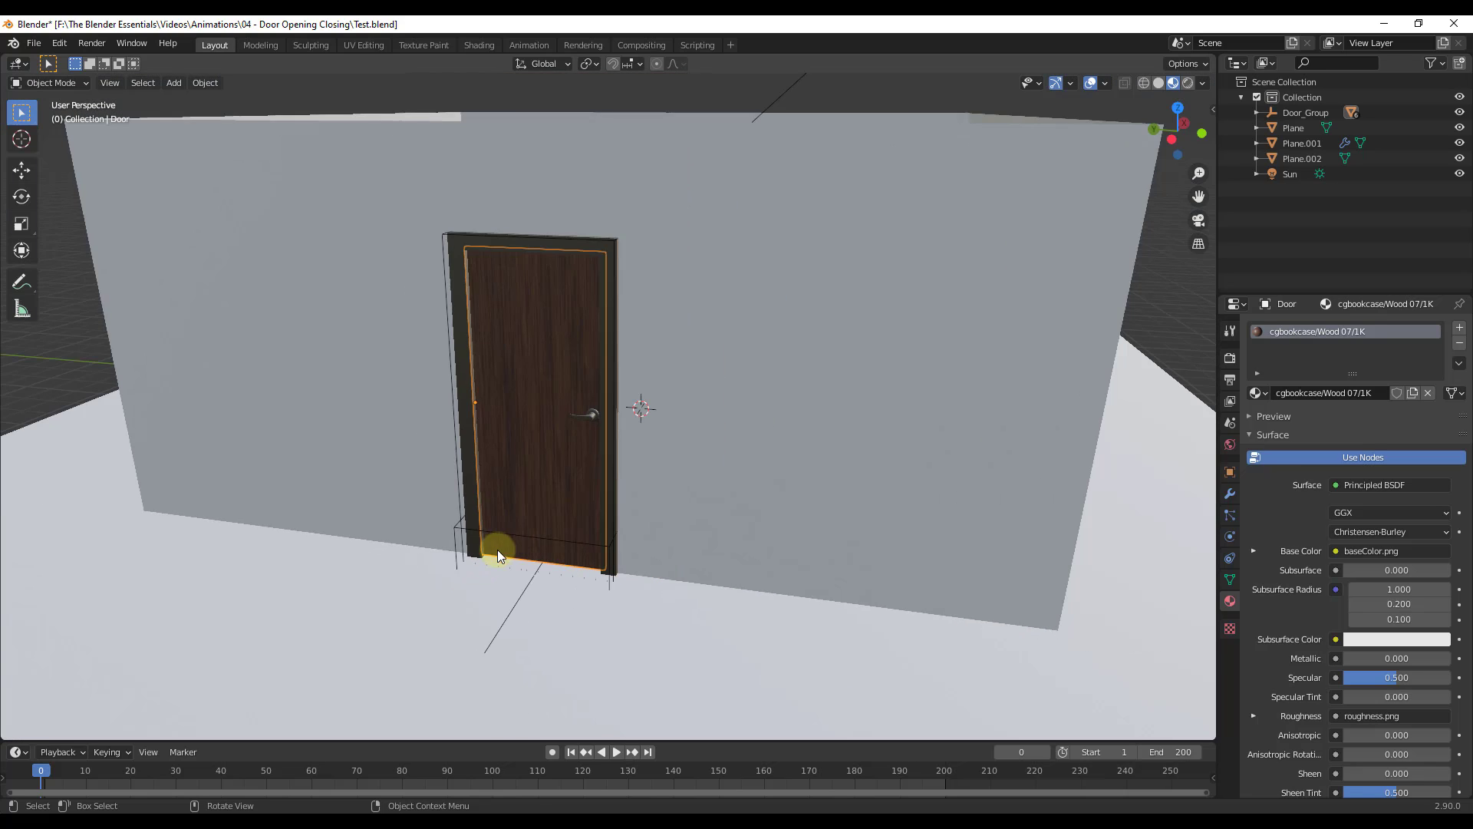
{"action": "key", "text": "r"}
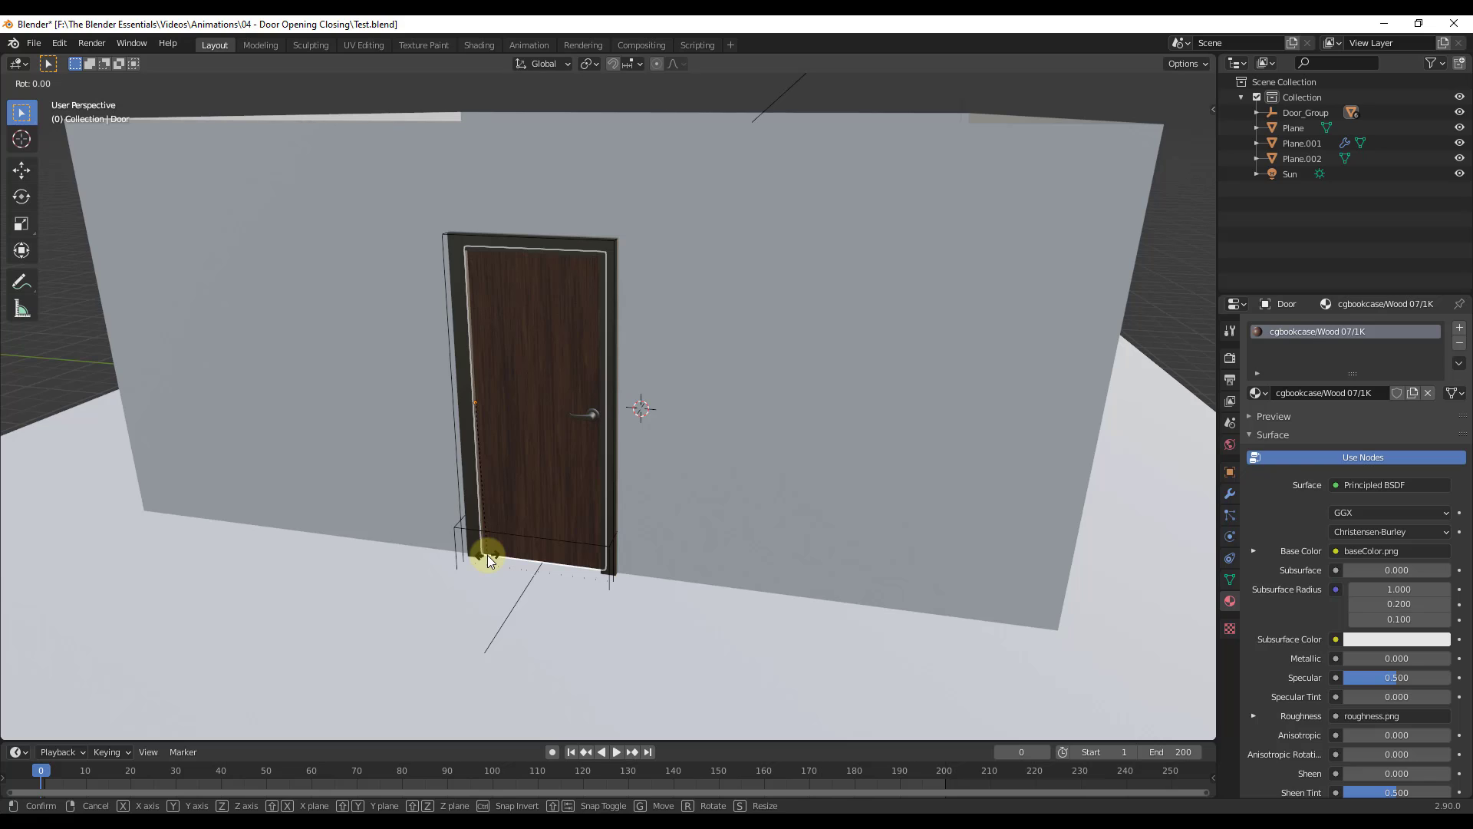
{"action": "key", "text": "z"}
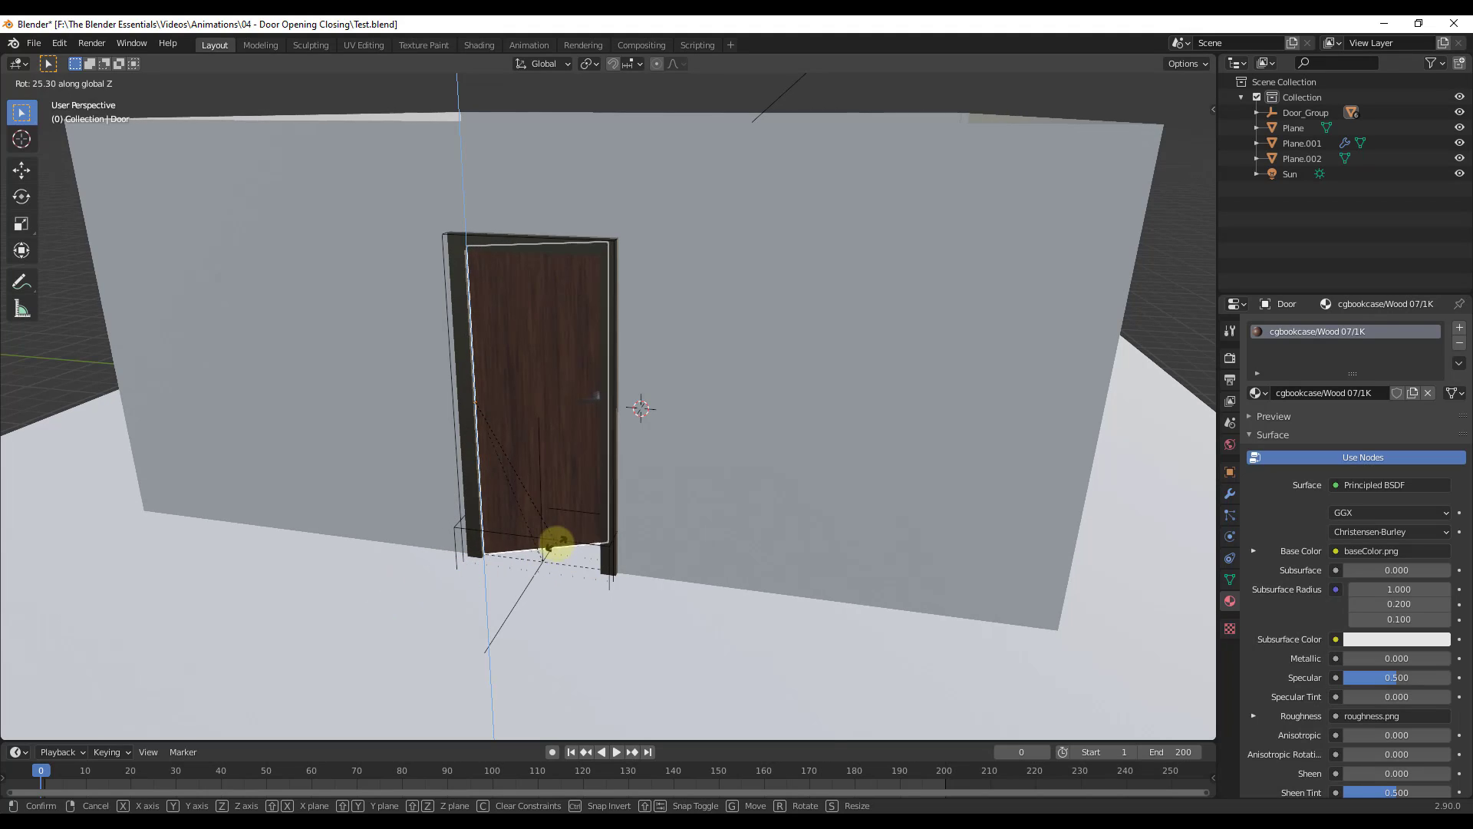
{"action": "right_click", "coordinate": [459, 601]}
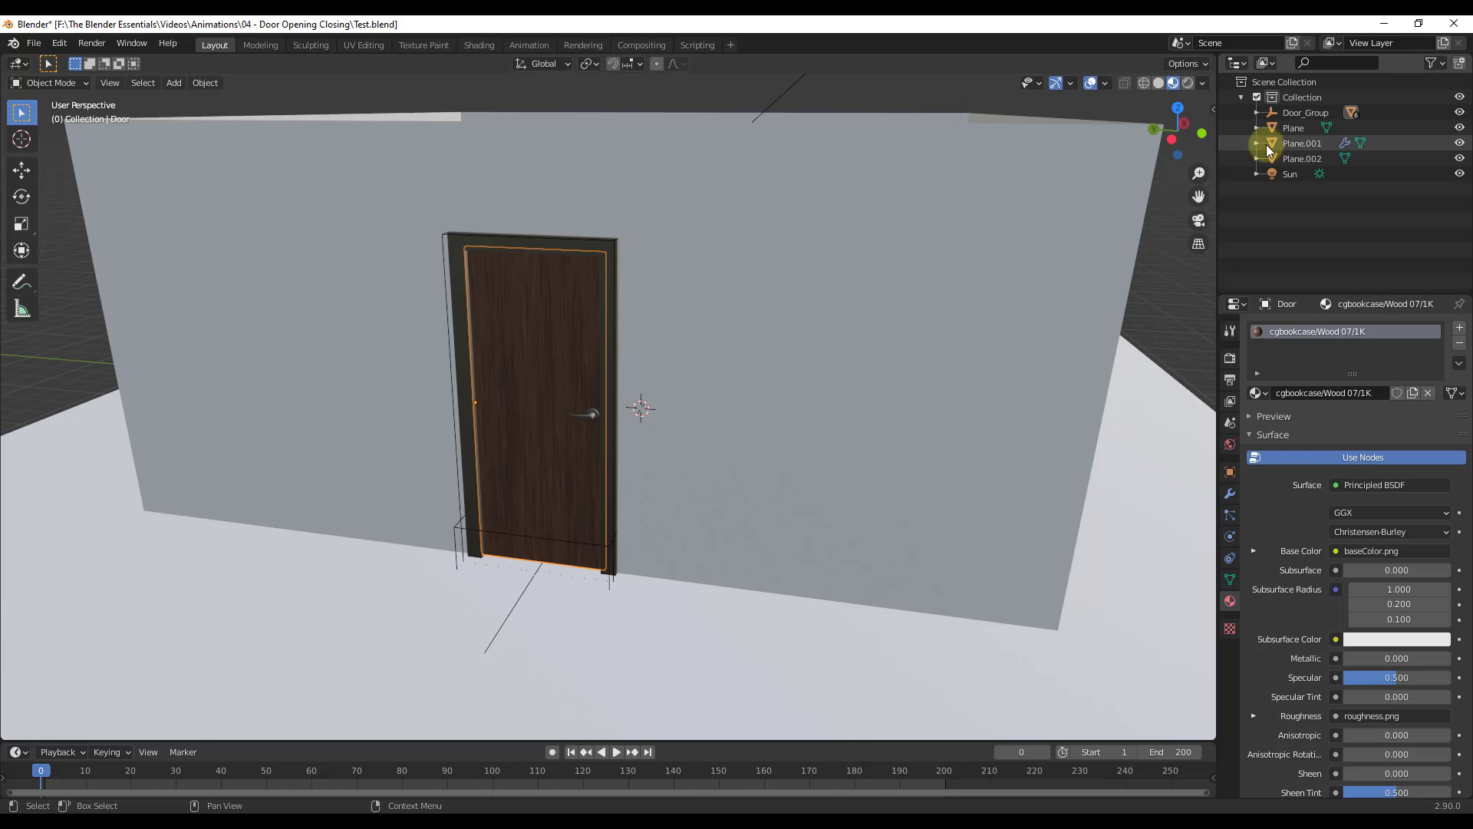
Face the door wall and switch to the Animation workspace
{"action": "scroll", "coordinate": [581, 398], "scroll_direction": "down", "scroll_amount": 5}
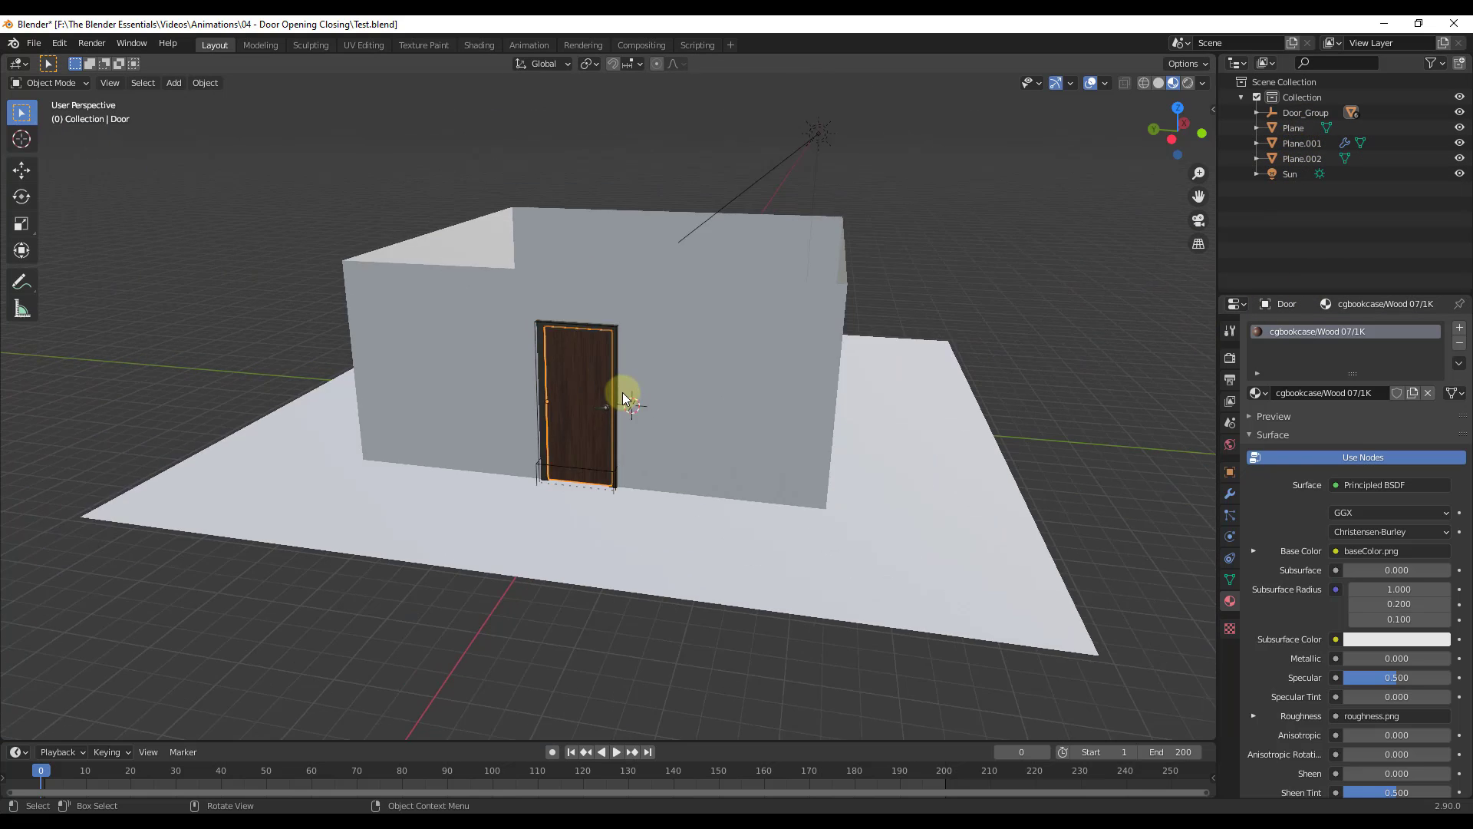
{"action": "middle_click_drag", "start_coordinate": [619, 388], "coordinate": [487, 439]}
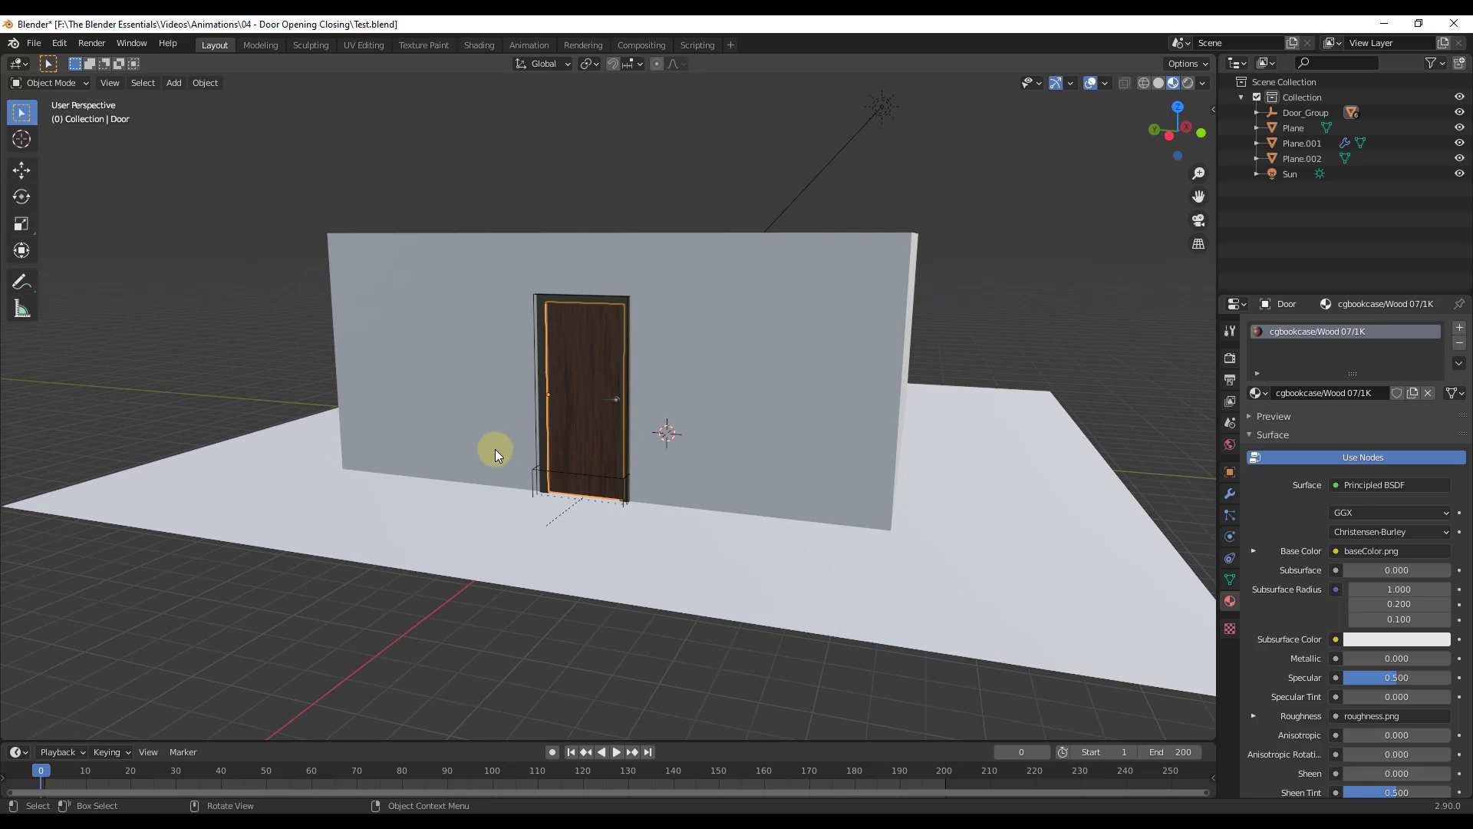
{"action": "left_click", "coordinate": [523, 44]}
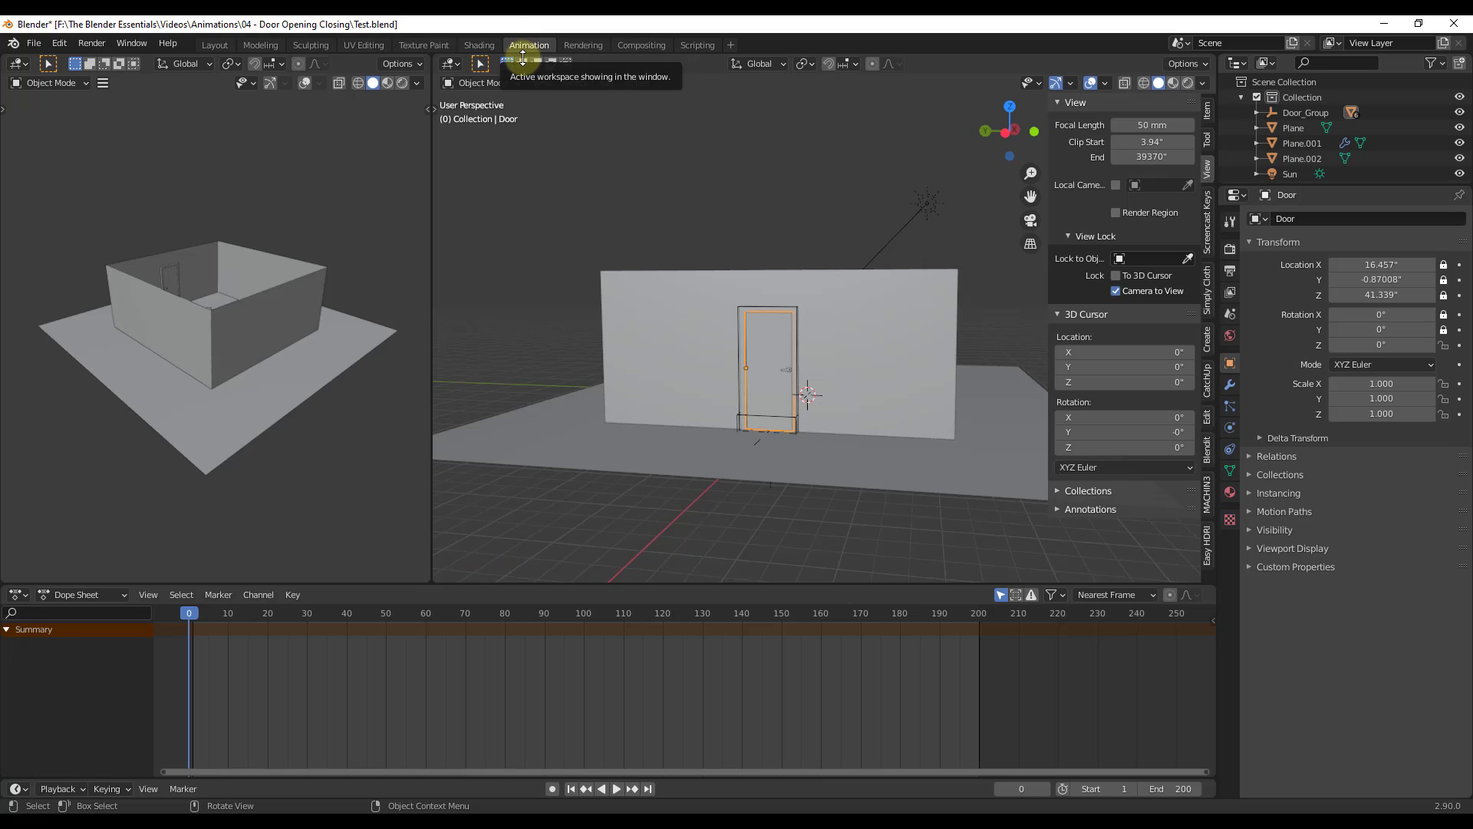
Frame the door wall in the side view, preview frames up to 189, and zoom onto the door
{"action": "middle_click_drag", "start_coordinate": [787, 504], "coordinate": [802, 500]}
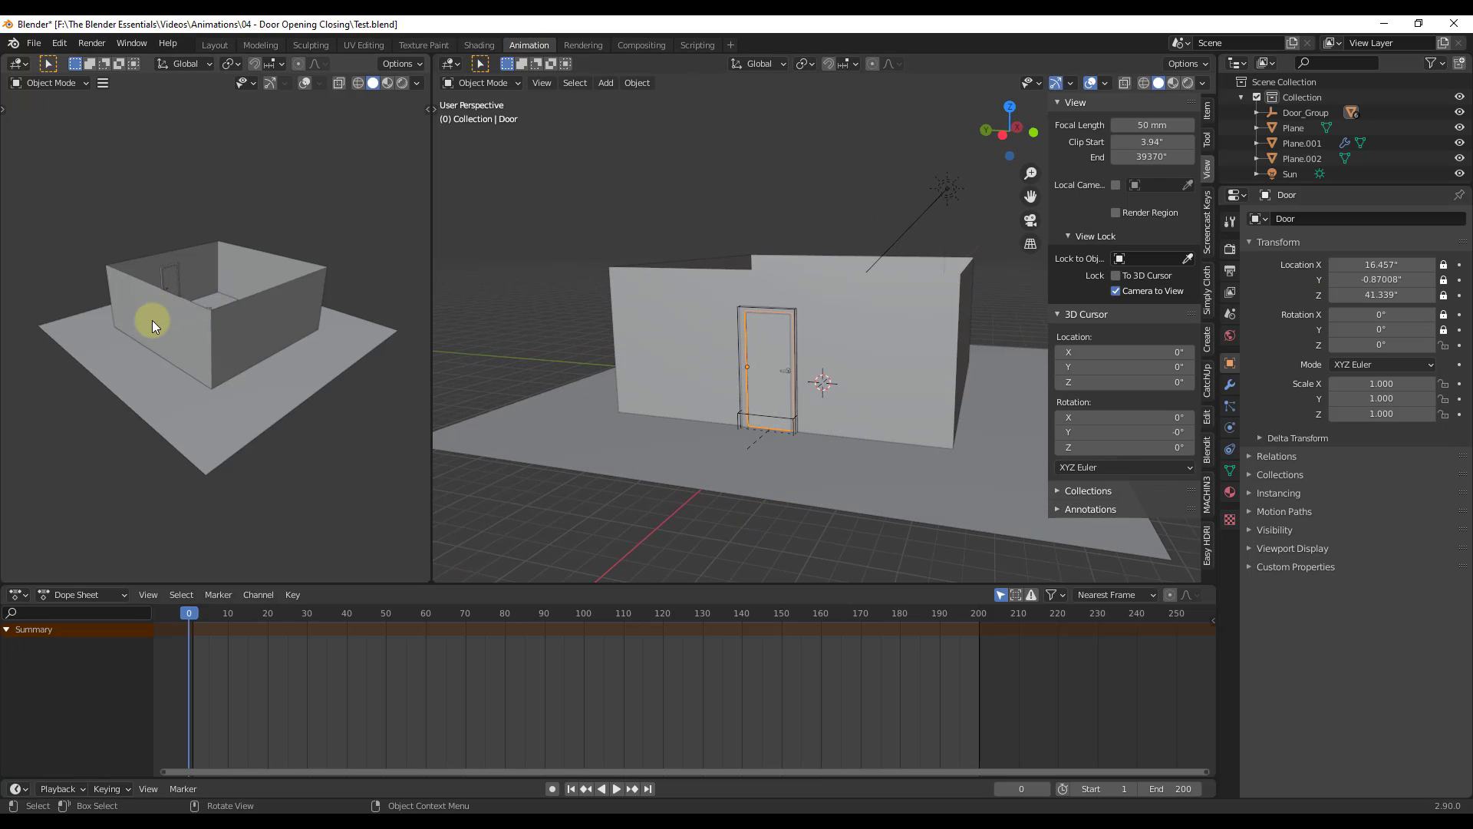
{"action": "middle_click_drag", "start_coordinate": [152, 320], "coordinate": [204, 226]}
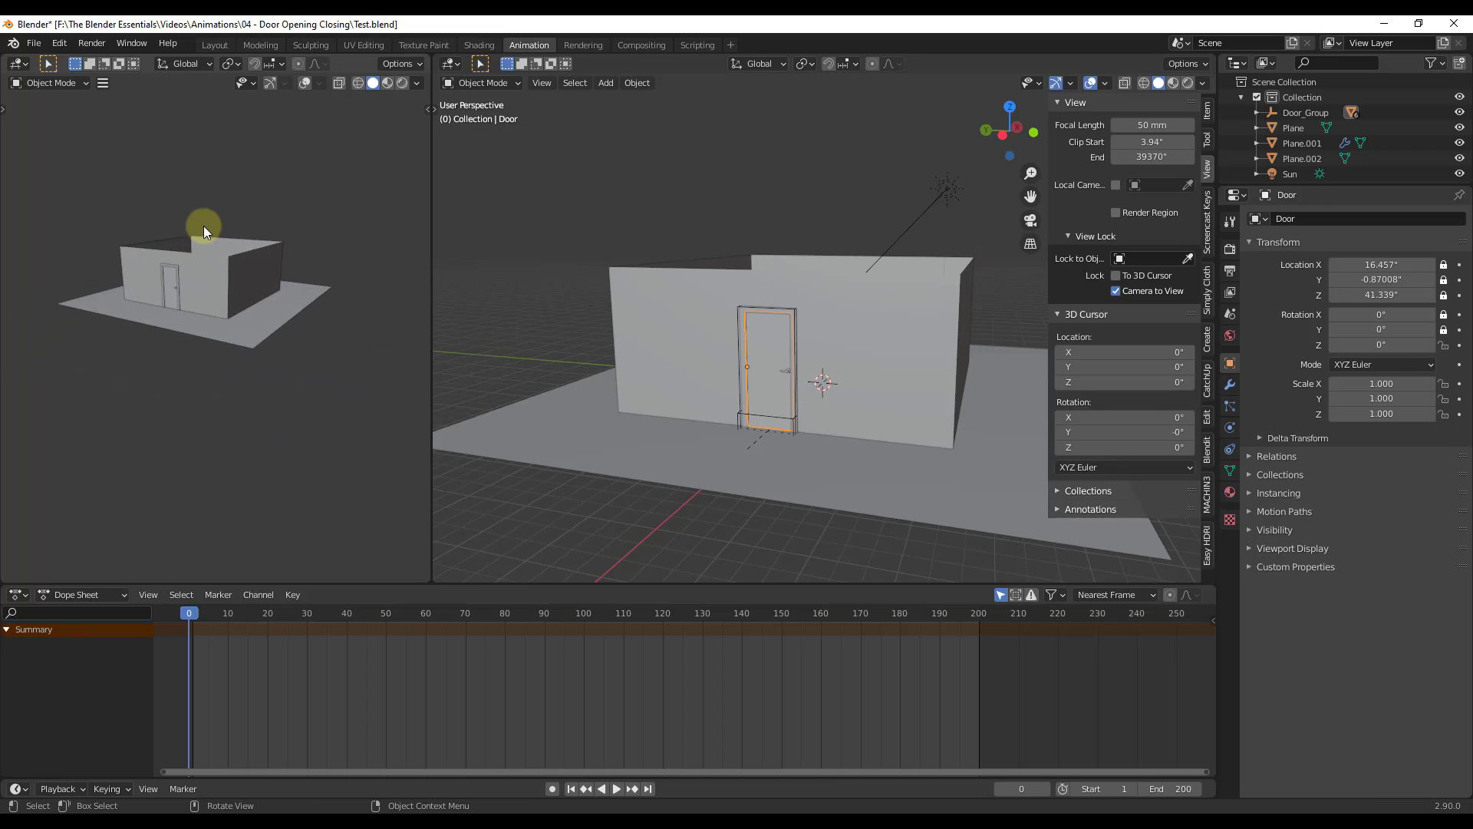
{"action": "scroll", "coordinate": [152, 247], "scroll_direction": "up", "scroll_amount": 2}
{"action": "scroll", "coordinate": [229, 250], "scroll_direction": "down", "scroll_amount": 2}
{"action": "scroll", "coordinate": [330, 253], "scroll_direction": "up", "scroll_amount": 4}
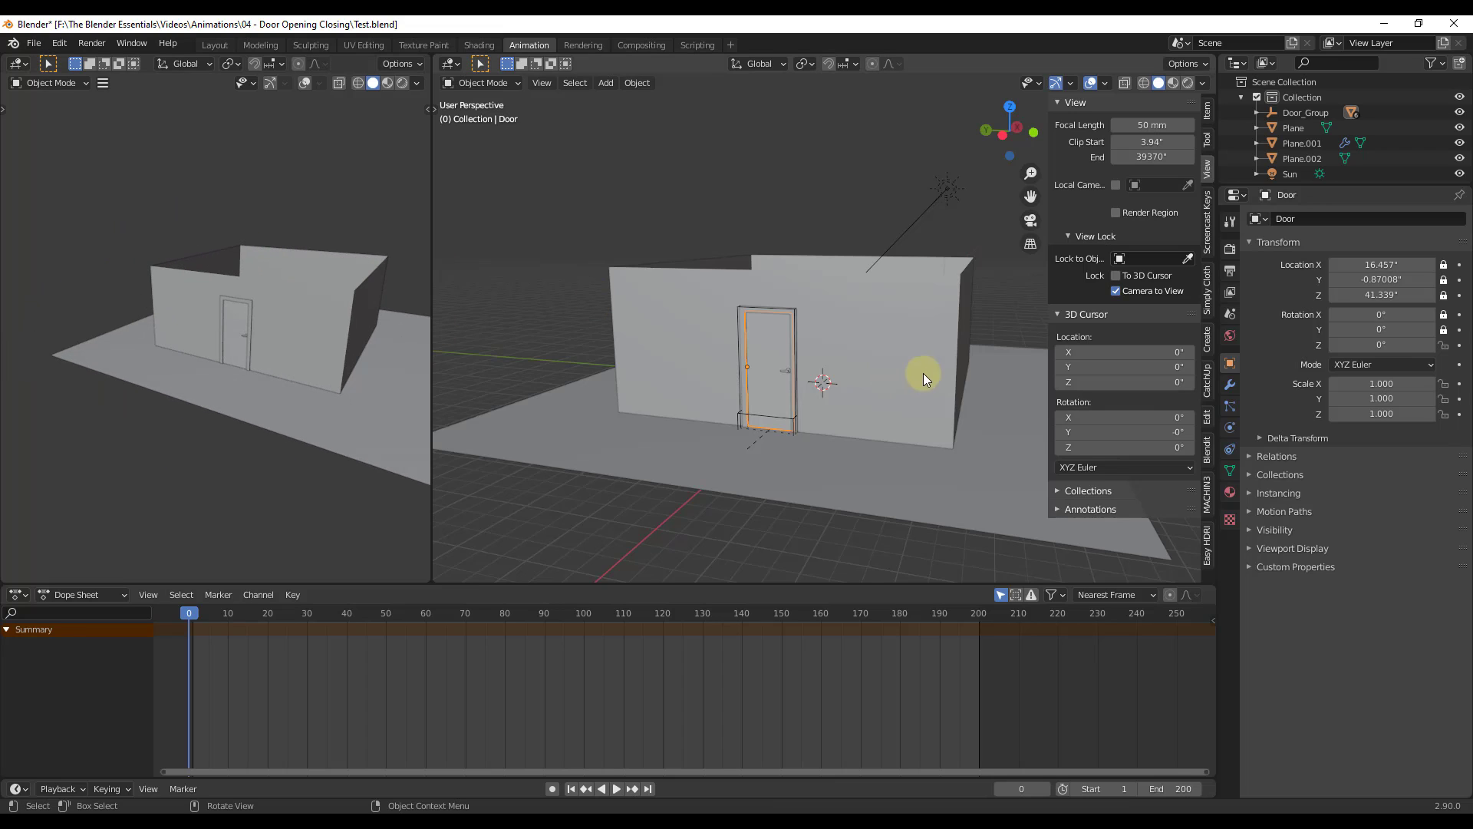
{"action": "mouse_move", "coordinate": [393, 404]}
{"action": "middle_mouse_down"}
{"action": "mouse_move", "coordinate": [268, 399]}
{"action": "mouse_move", "coordinate": [414, 395]}
{"action": "middle_mouse_up"}
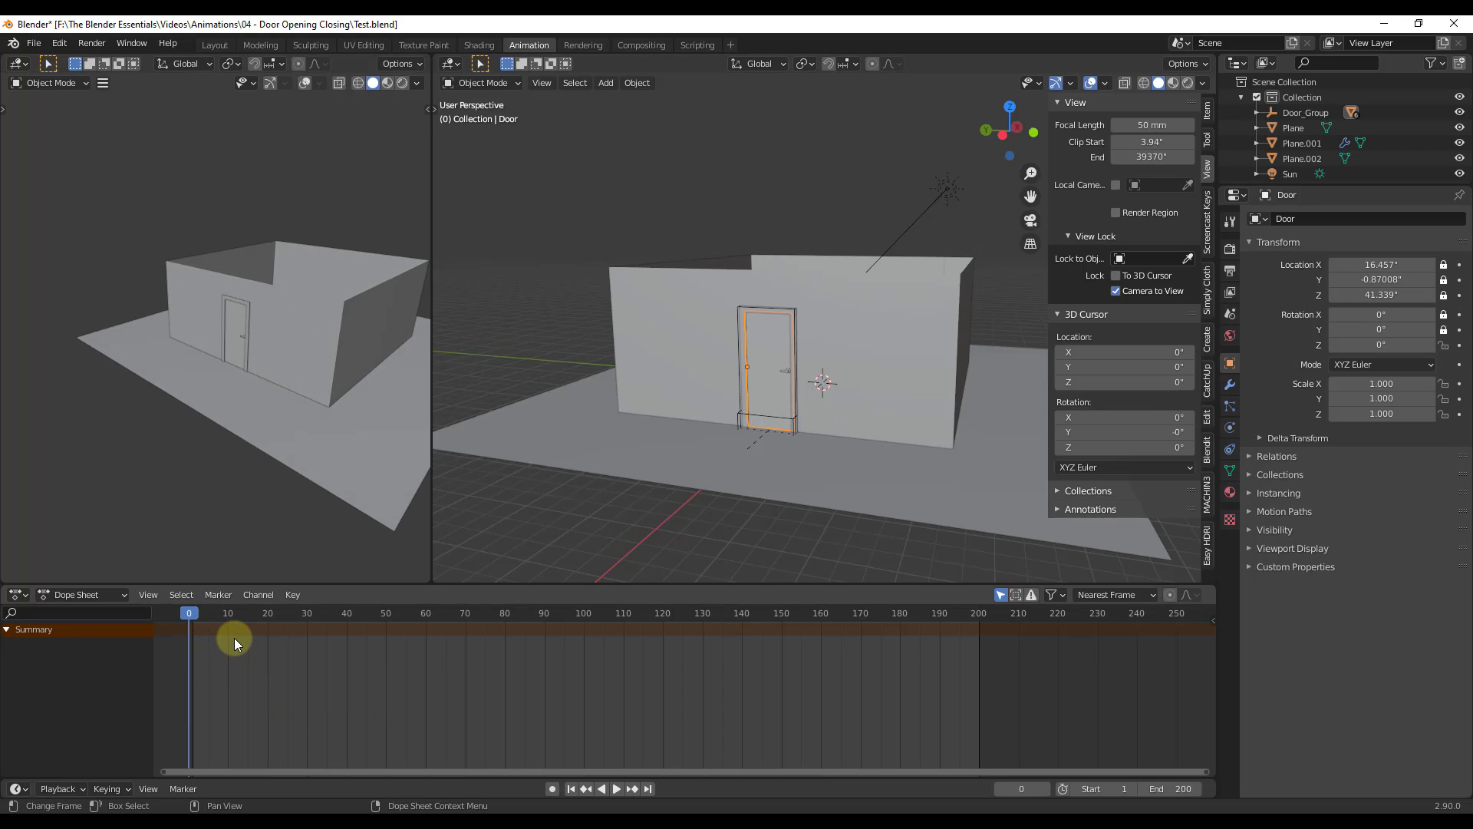
{"action": "middle_click_drag", "start_coordinate": [739, 400], "coordinate": [740, 458]}
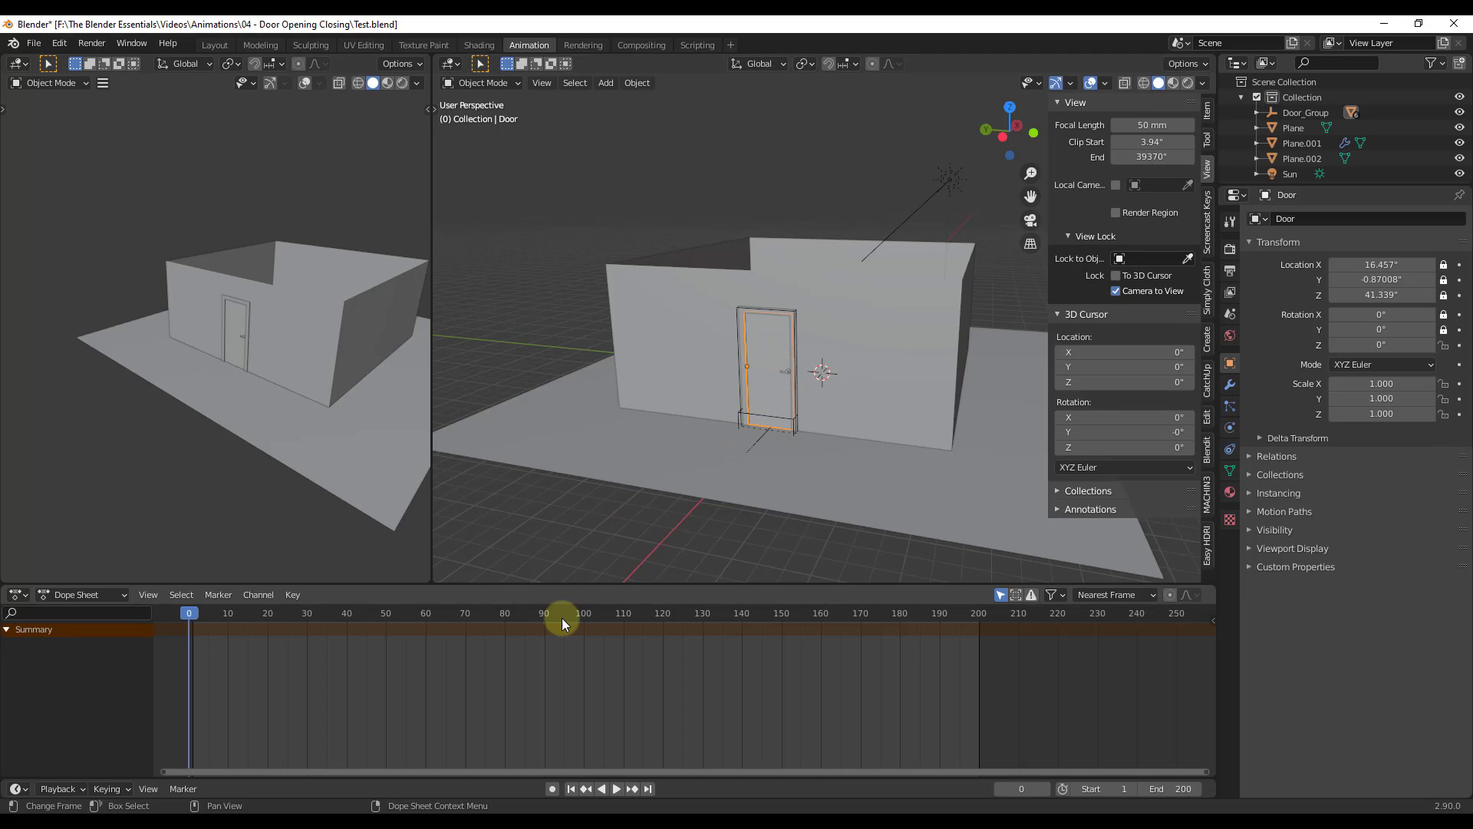
{"action": "left_click_drag", "start_coordinate": [492, 606], "coordinate": [187, 628]}
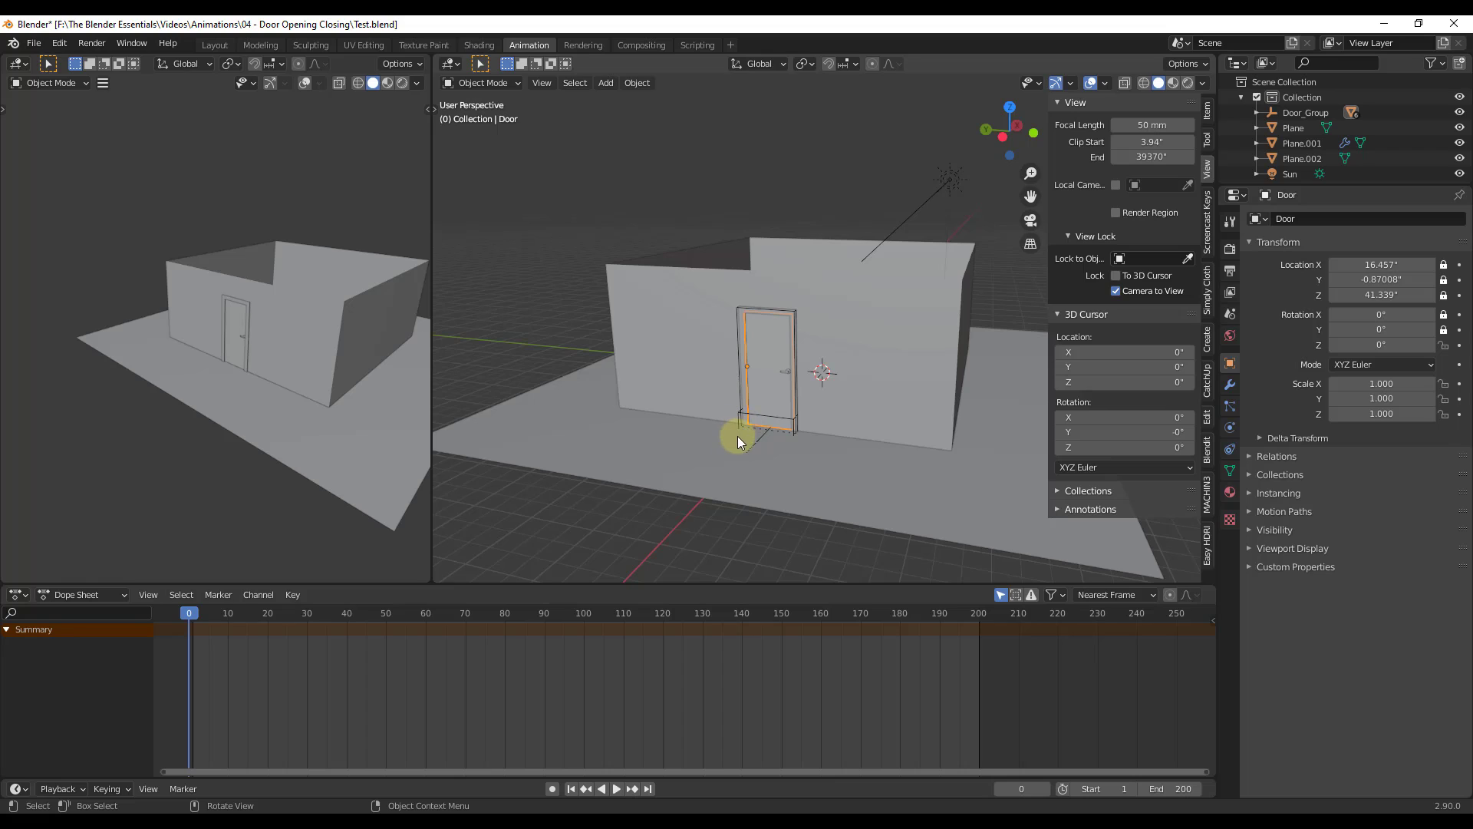
{"action": "scroll", "coordinate": [753, 407], "scroll_direction": "up", "scroll_amount": 5}
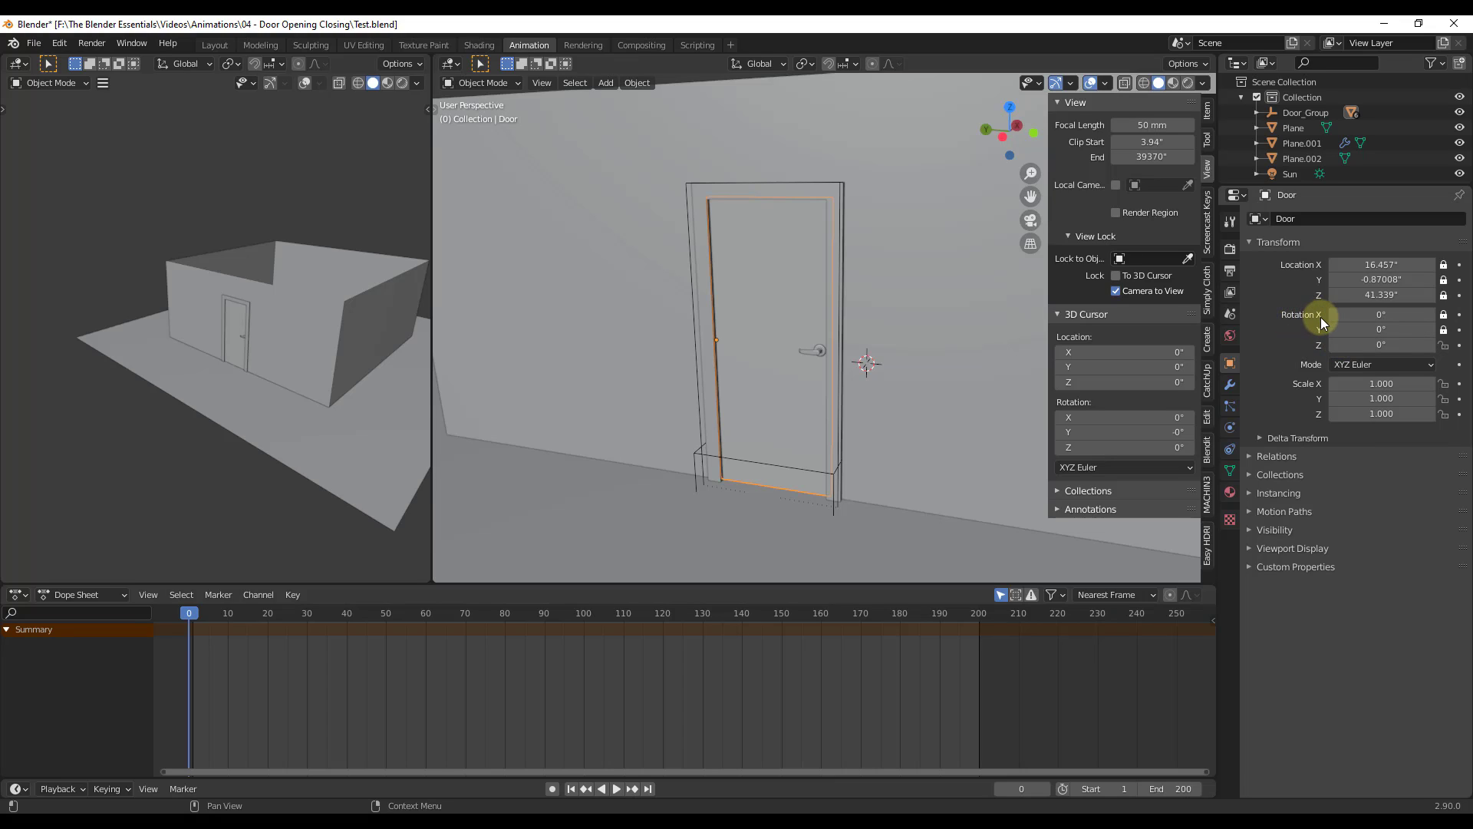
Keyframe the door's 0° Z rotation at frame 0 and move to frame 60
{"action": "left_click", "coordinate": [1459, 346]}
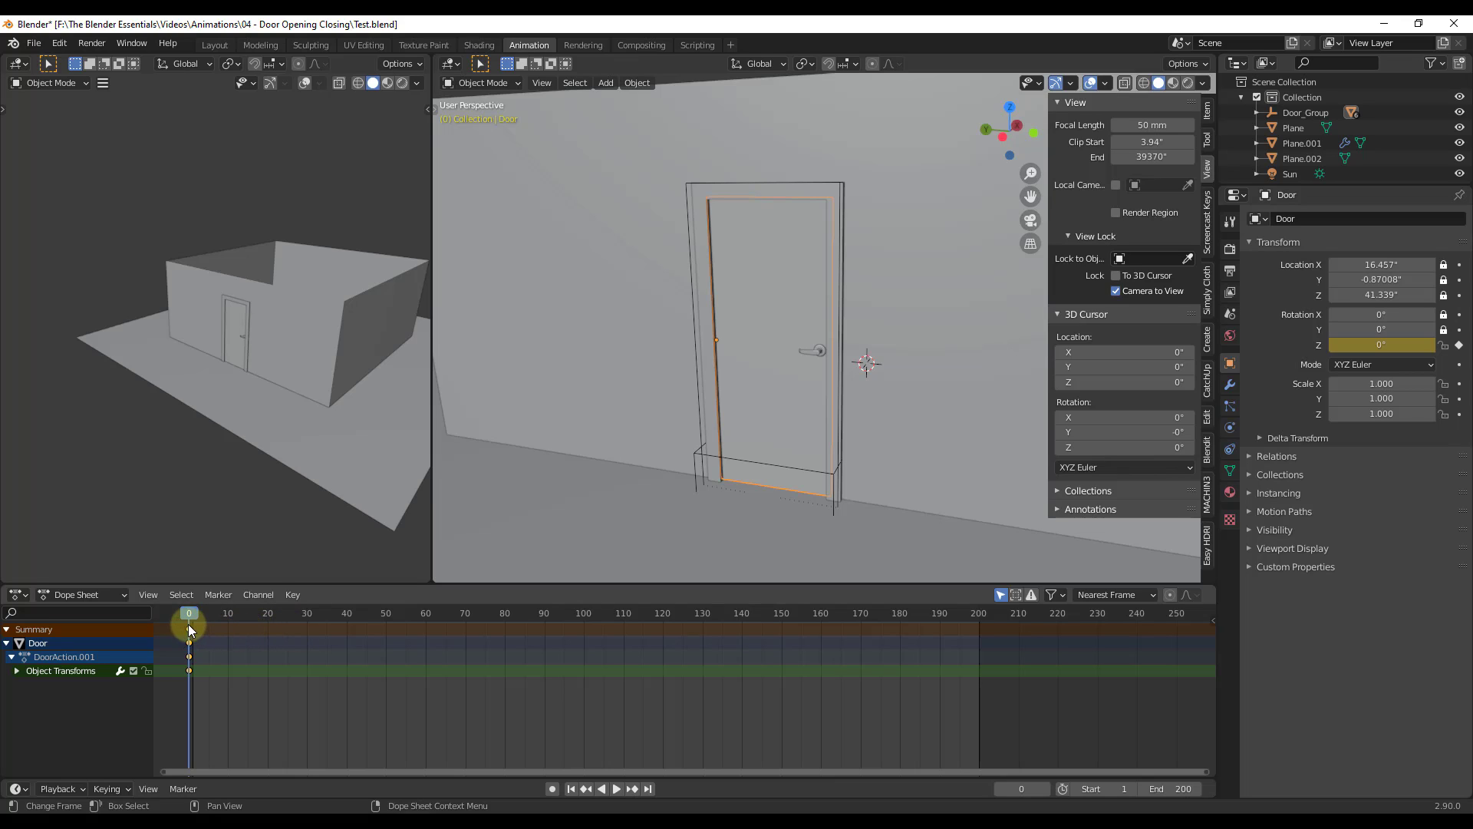
{"action": "left_click_drag", "start_coordinate": [192, 616], "coordinate": [460, 595]}
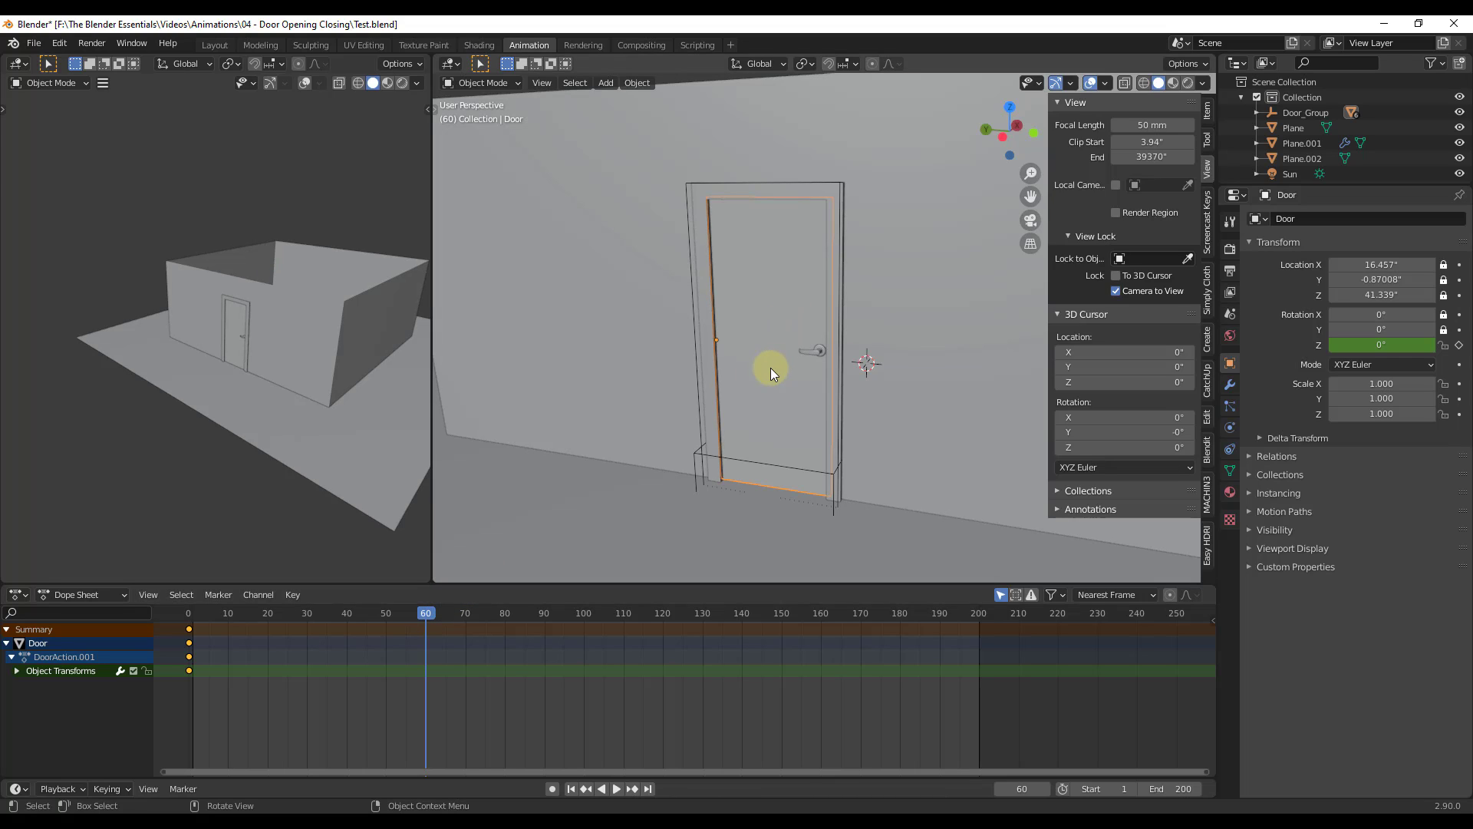
Set the door's Z rotation to 90° and keyframe it at frame 60
{"action": "left_click", "coordinate": [1369, 350]}
{"action": "type", "text": "90"}
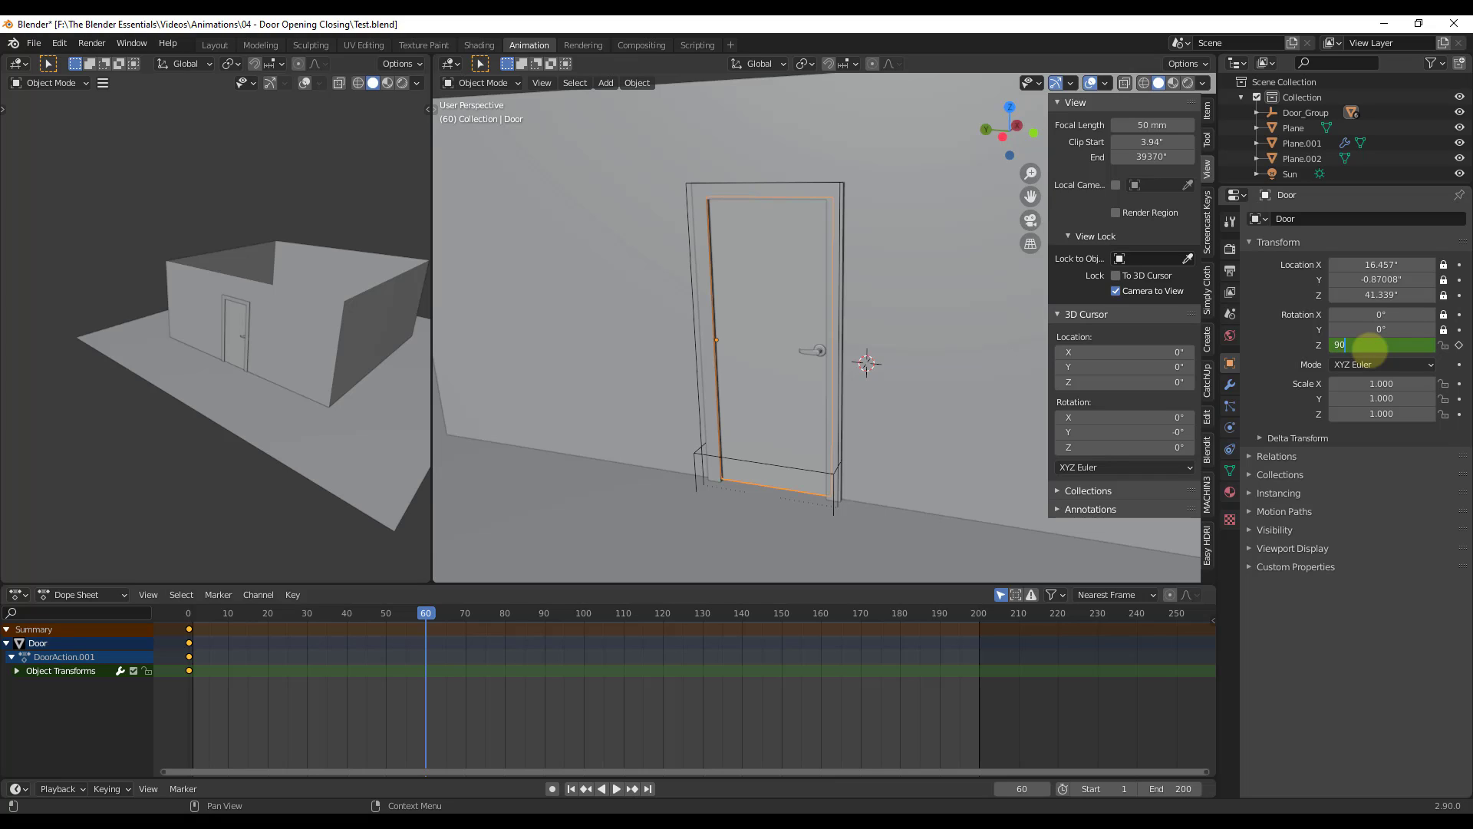
{"action": "key", "text": "Return"}
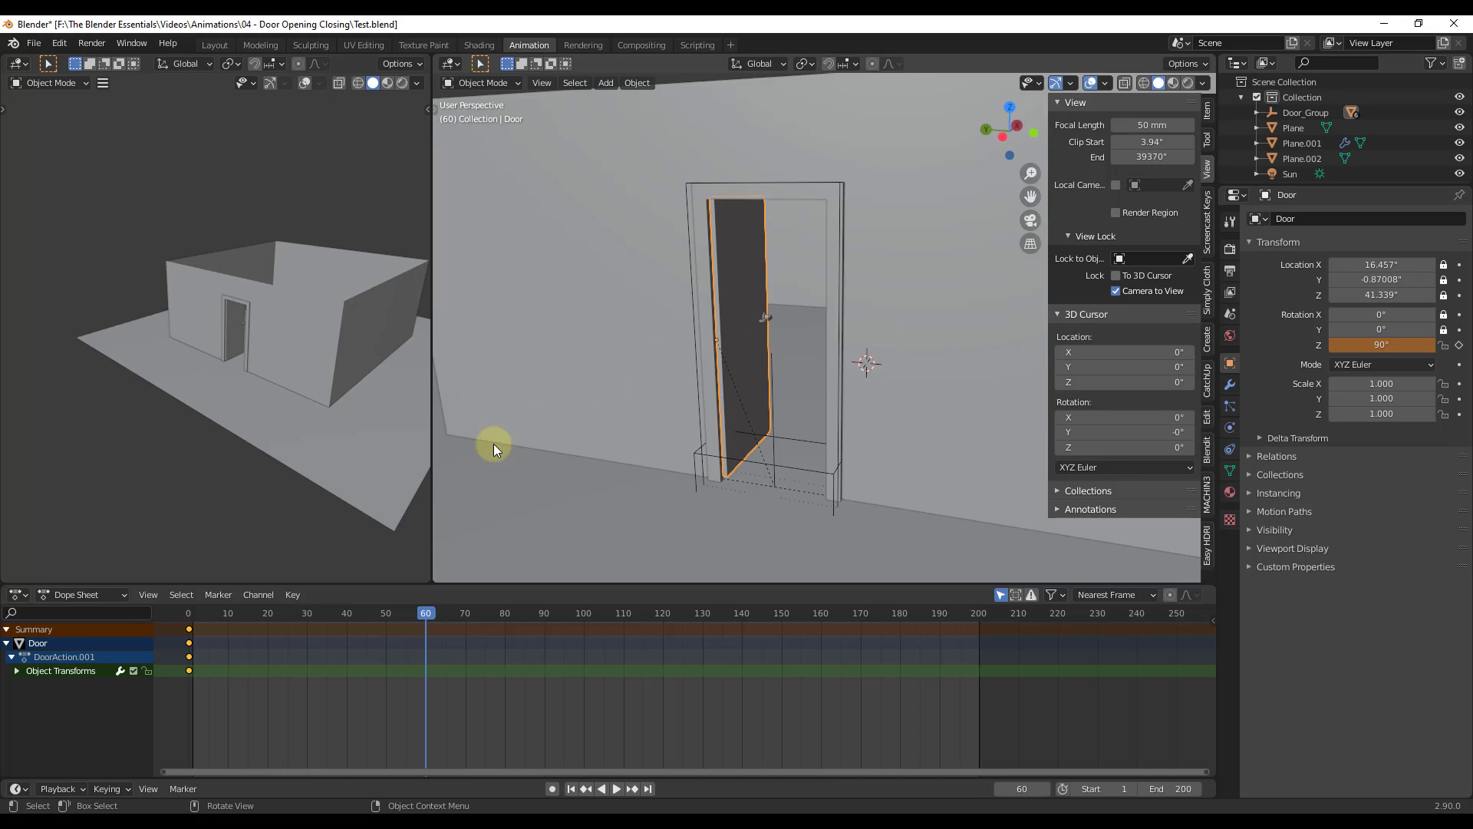
{"action": "mouse_move", "coordinate": [427, 615]}
{"action": "left_mouse_down"}
{"action": "mouse_move", "coordinate": [366, 619]}
{"action": "mouse_move", "coordinate": [649, 606]}
{"action": "mouse_move", "coordinate": [425, 624]}
{"action": "left_mouse_up"}
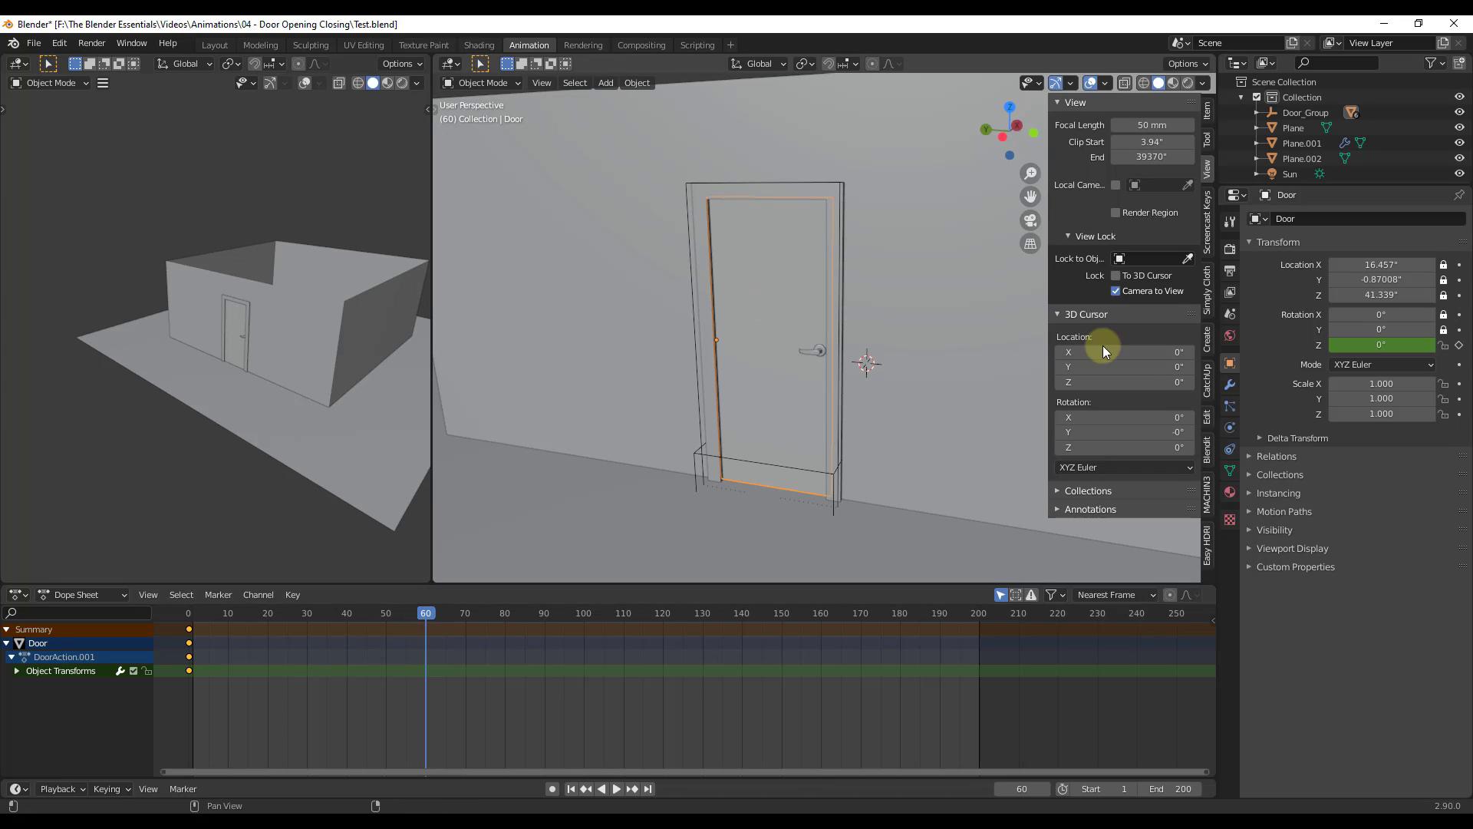
{"action": "left_click", "coordinate": [1352, 344]}
{"action": "type", "text": "90"}
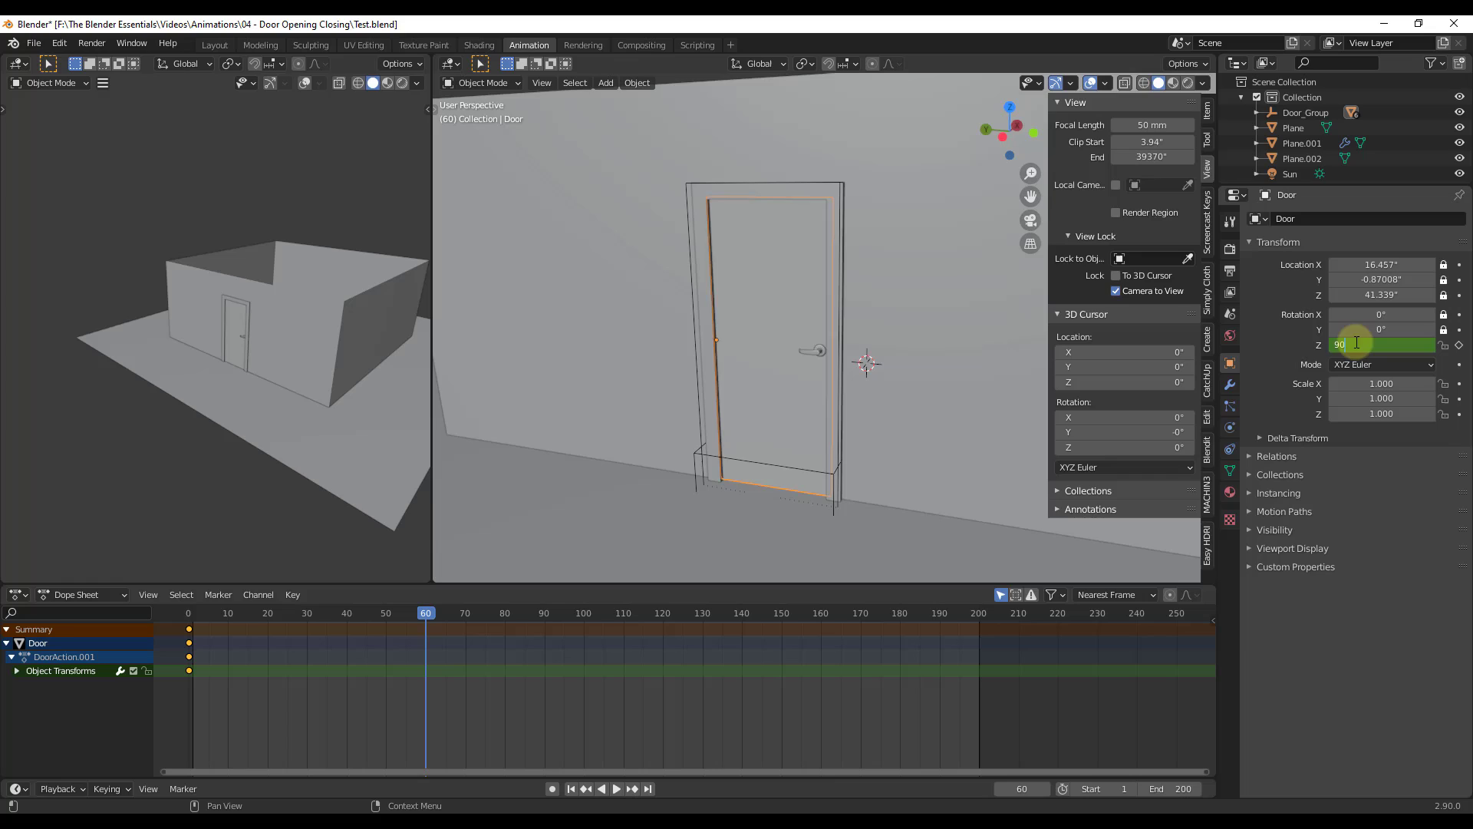
{"action": "key", "text": "Return"}
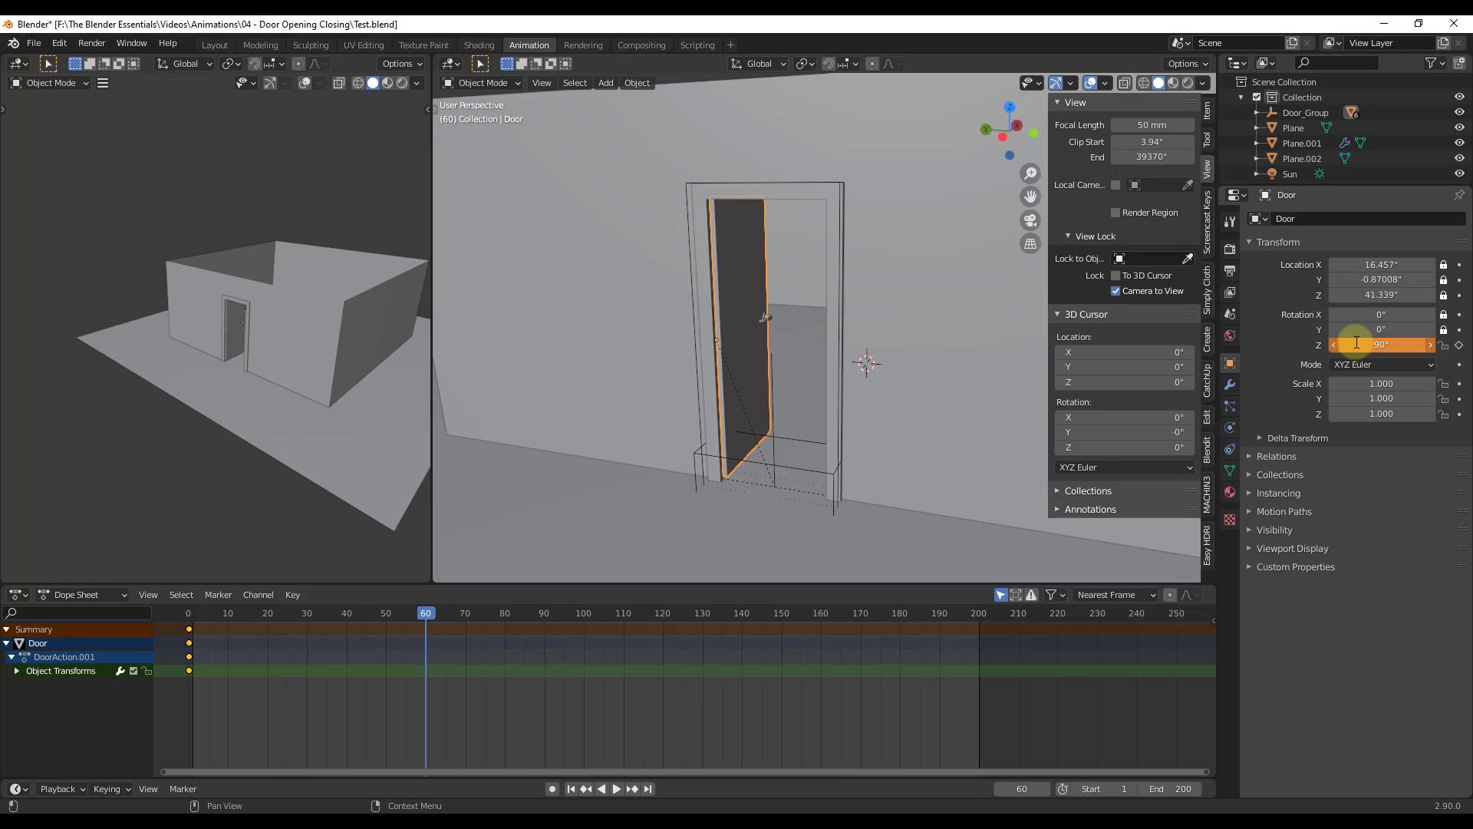
{"action": "left_click", "coordinate": [1459, 346]}
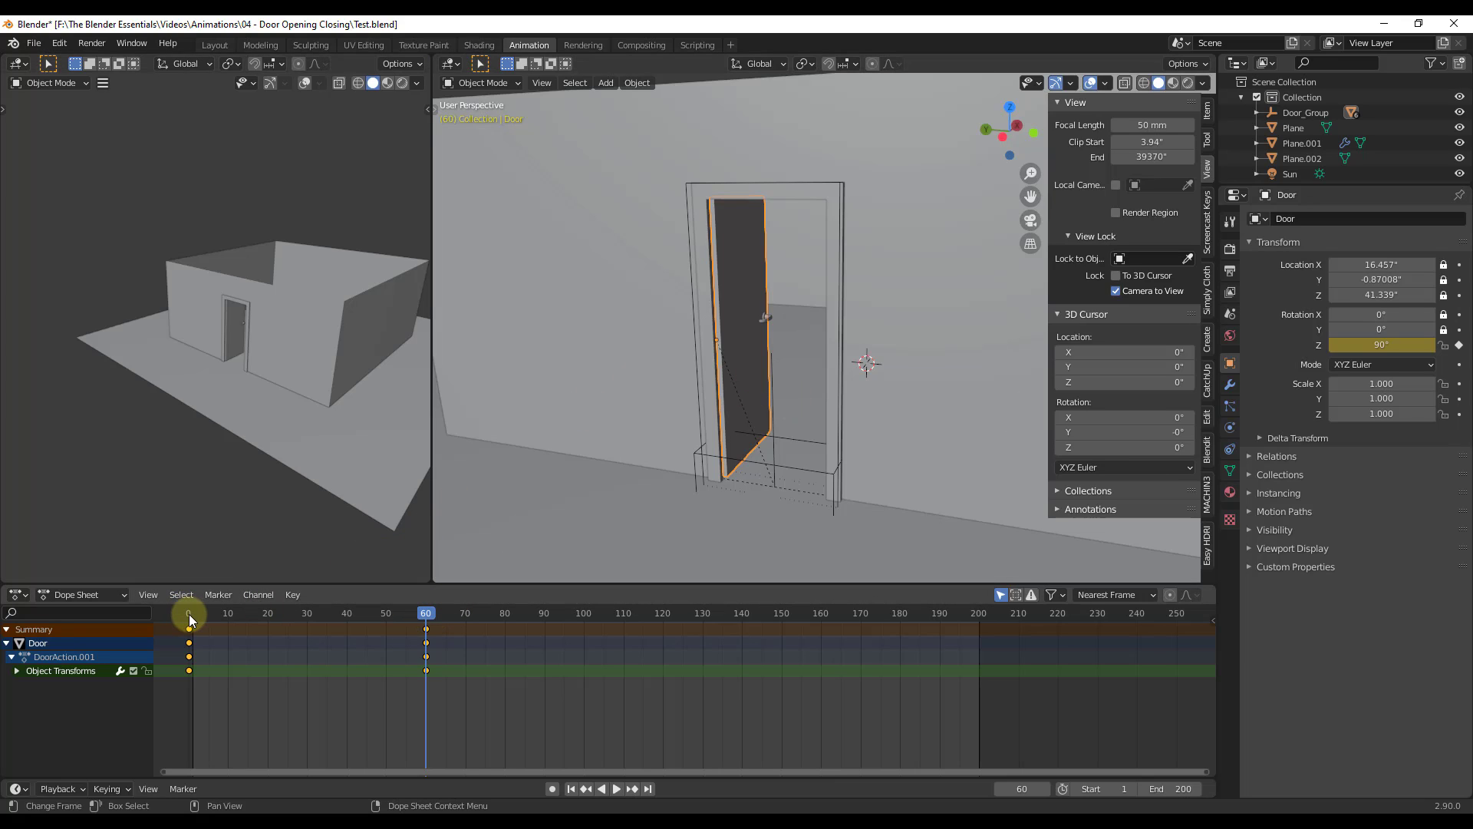
{"action": "mouse_move", "coordinate": [190, 614]}
{"action": "left_mouse_down"}
{"action": "mouse_move", "coordinate": [428, 619]}
{"action": "mouse_move", "coordinate": [205, 615]}
{"action": "mouse_move", "coordinate": [427, 621]}
{"action": "mouse_move", "coordinate": [202, 628]}
{"action": "mouse_move", "coordinate": [421, 615]}
{"action": "mouse_move", "coordinate": [186, 615]}
{"action": "left_mouse_up"}
{"action": "left_click", "coordinate": [617, 789]}
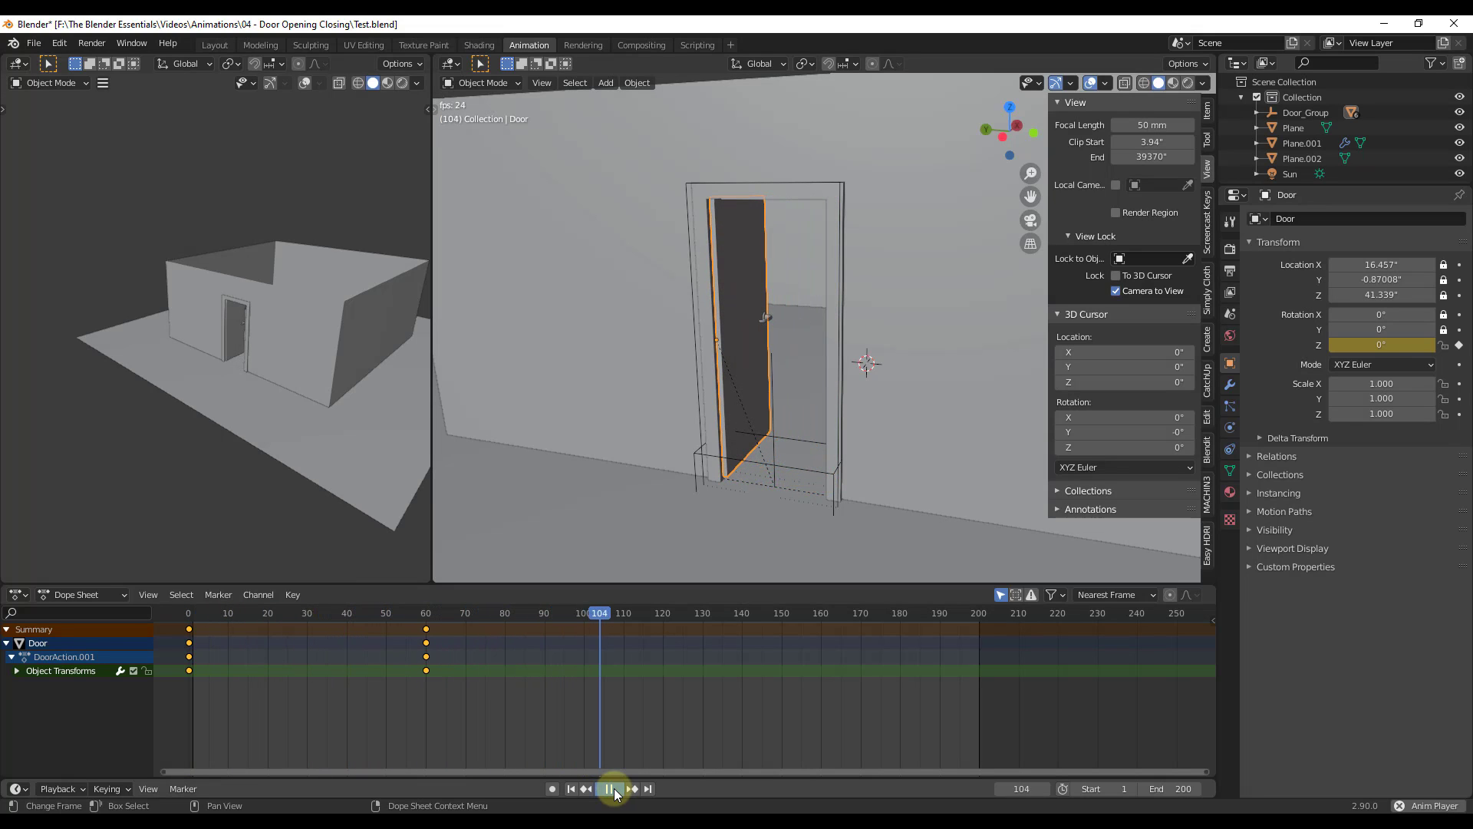
{"action": "left_click", "coordinate": [616, 787]}
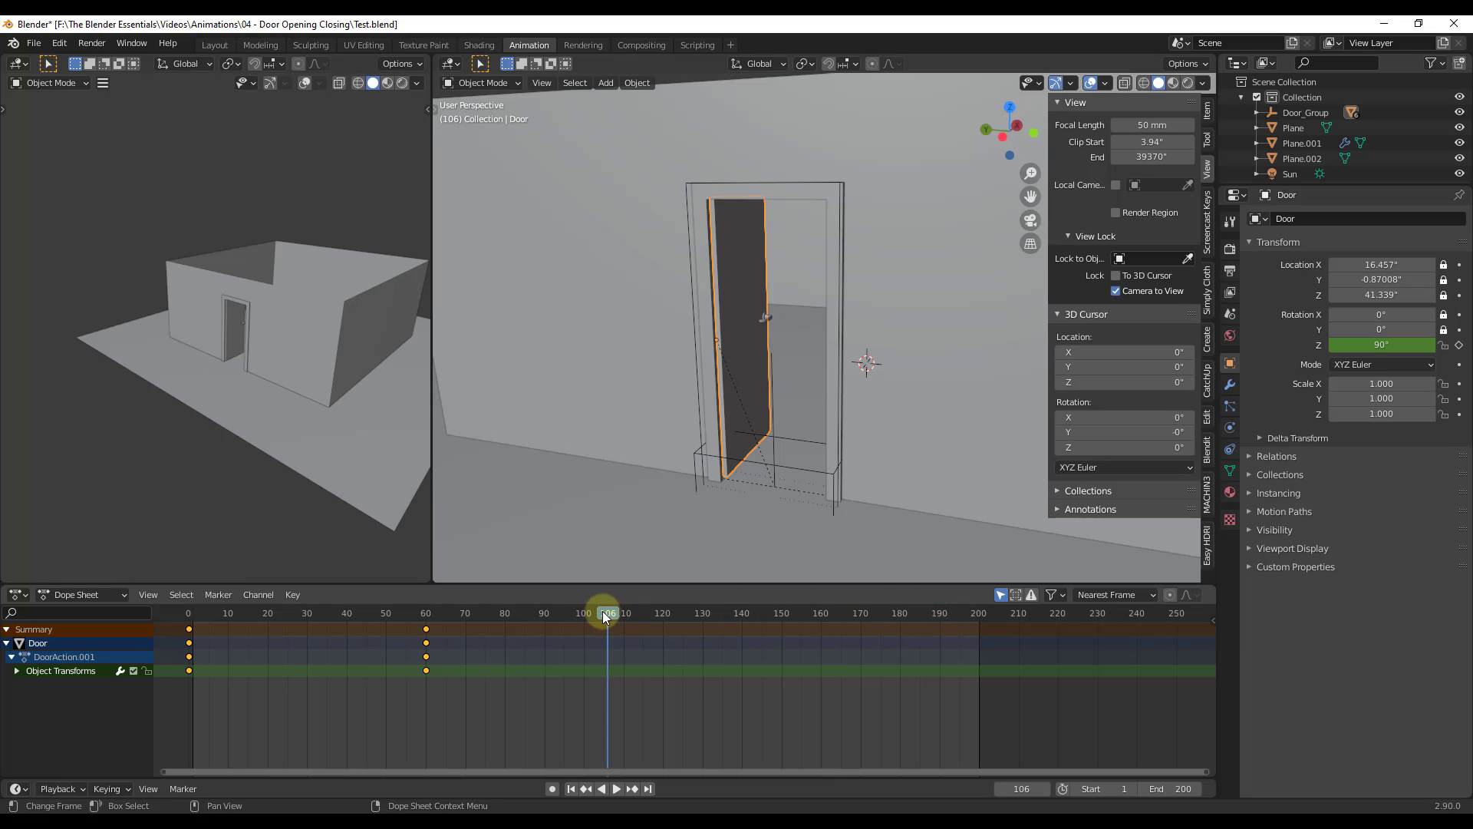
{"action": "left_click_drag", "start_coordinate": [604, 613], "coordinate": [584, 614]}
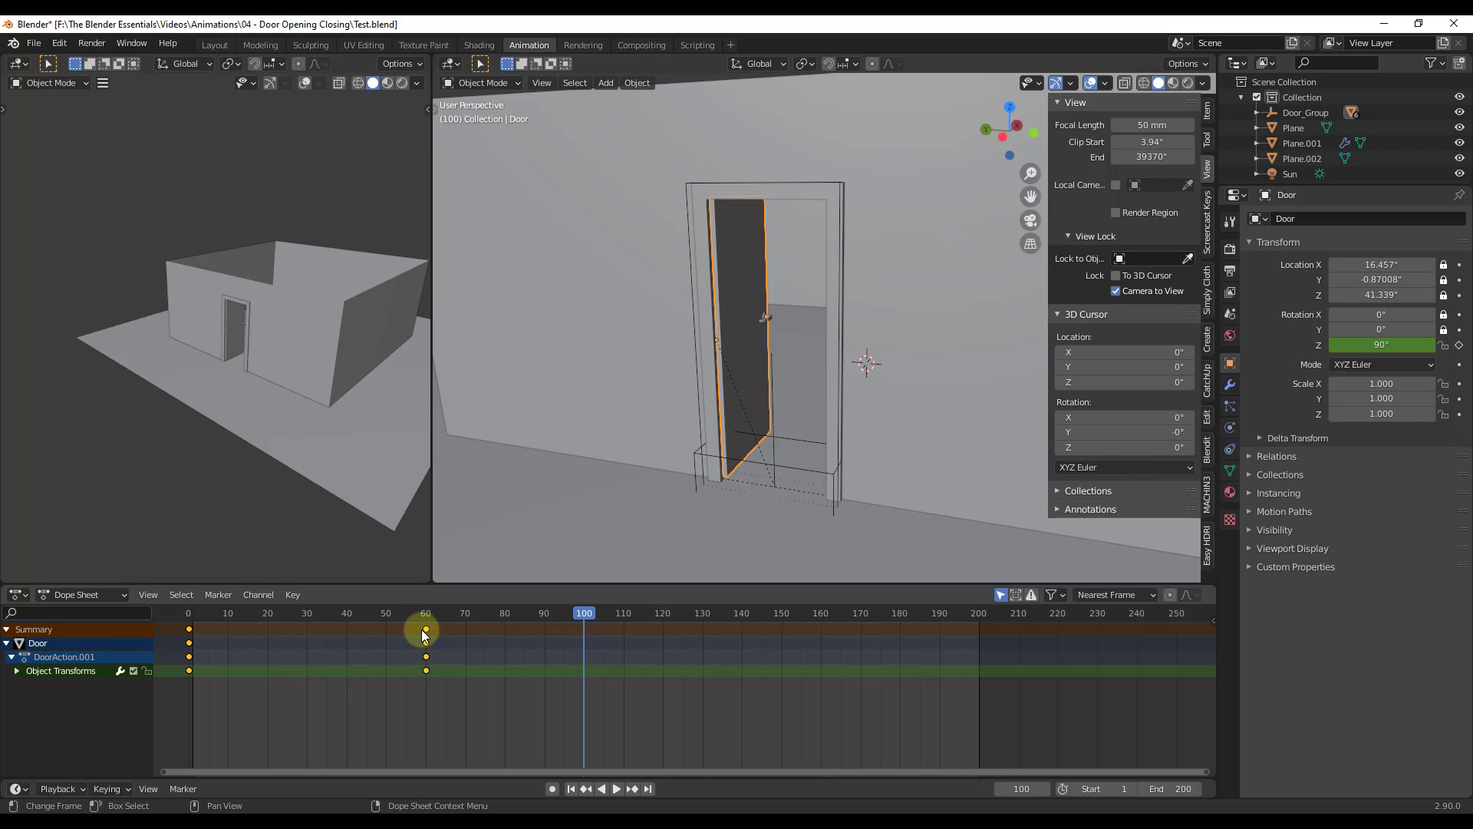
{"action": "left_click_drag", "start_coordinate": [408, 617], "coordinate": [427, 622]}
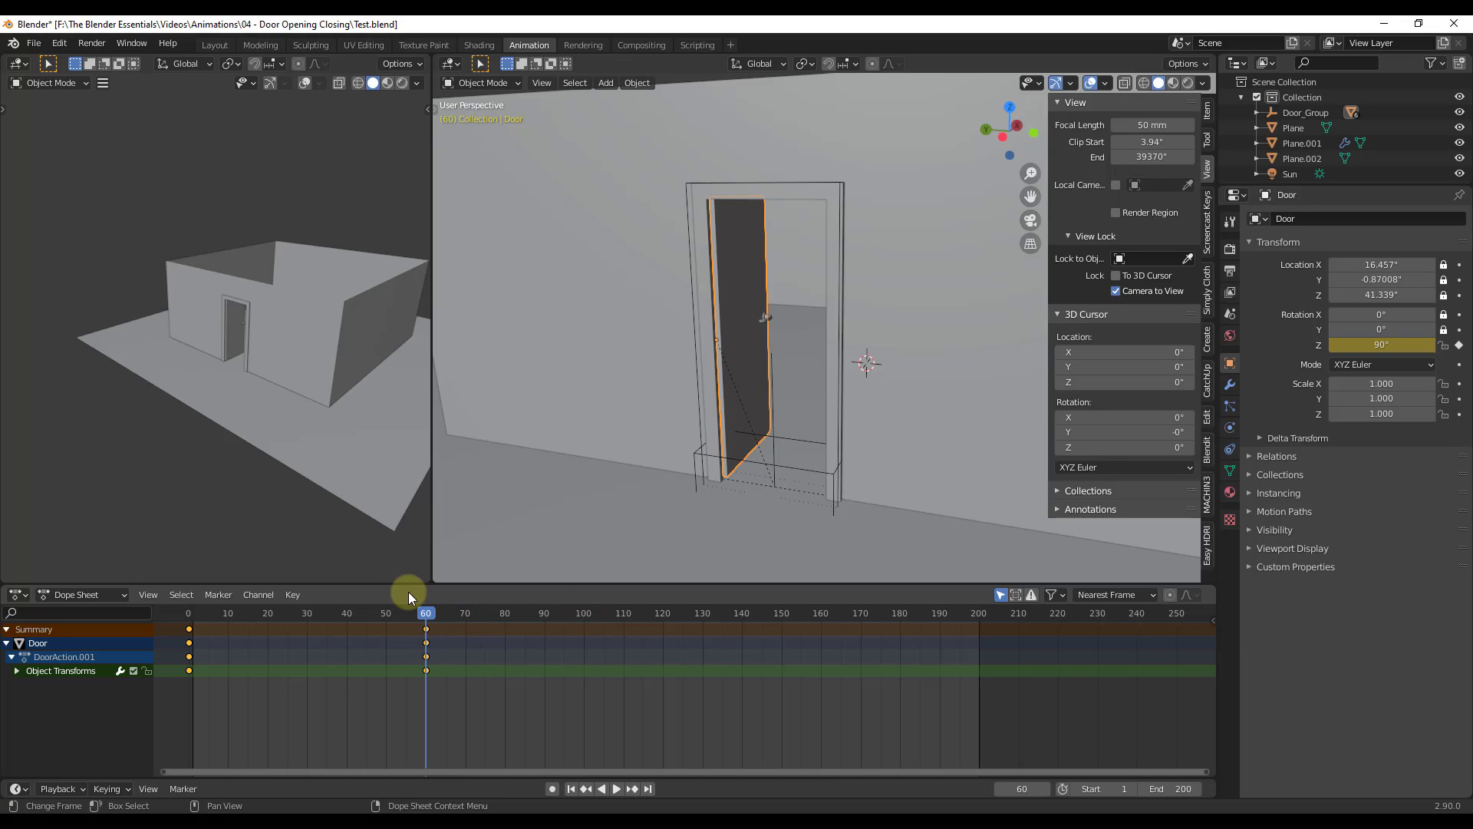
Duplicate the frame-60 door keyframes to frame 100 and move the playhead there
{"action": "left_click_drag", "start_coordinate": [426, 688], "coordinate": [434, 620]}
{"action": "left_click_drag", "start_coordinate": [405, 693], "coordinate": [451, 611]}
{"action": "key", "text": "shift+d"}
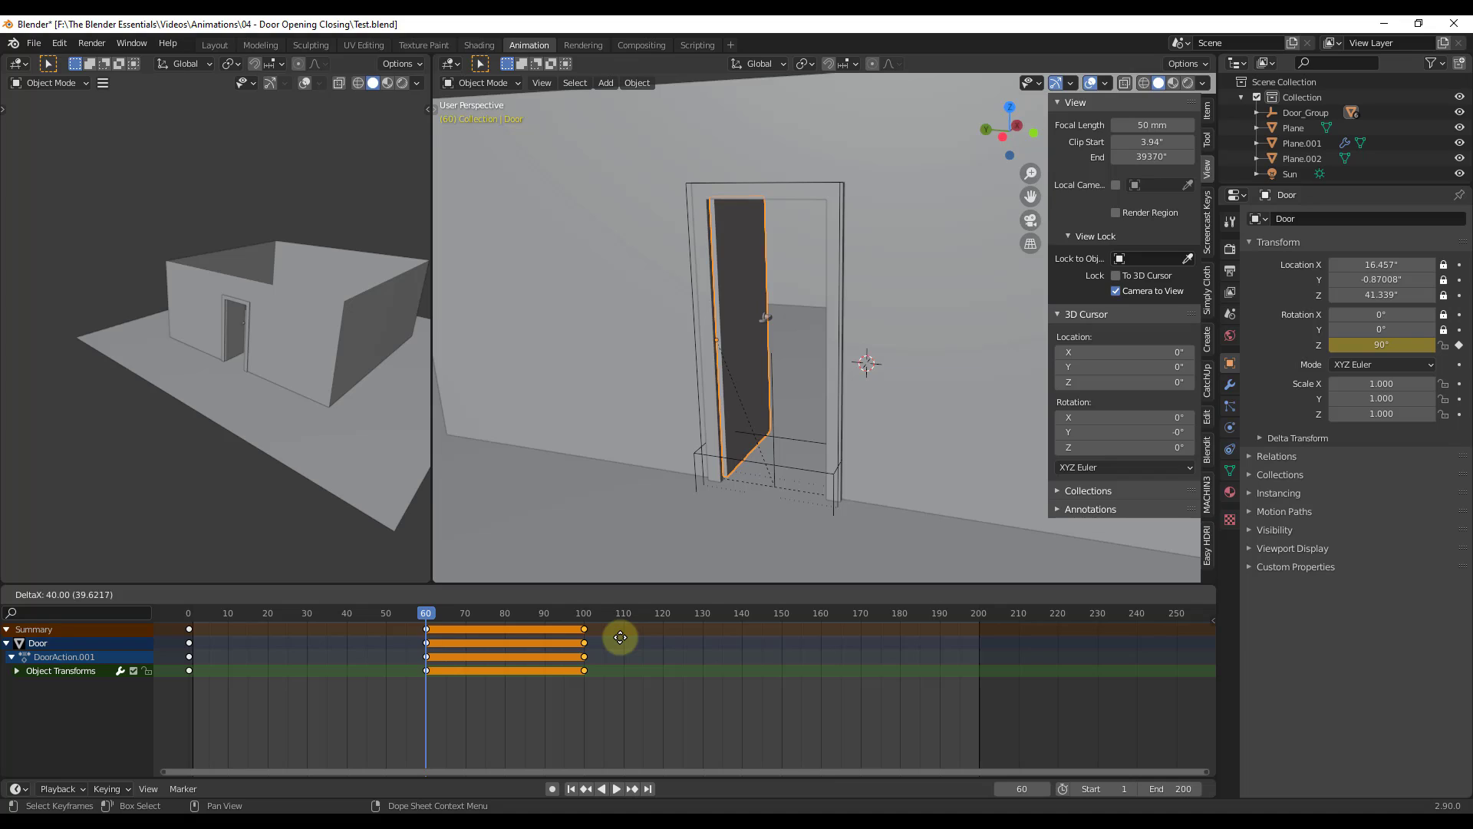
{"action": "left_click", "coordinate": [620, 636]}
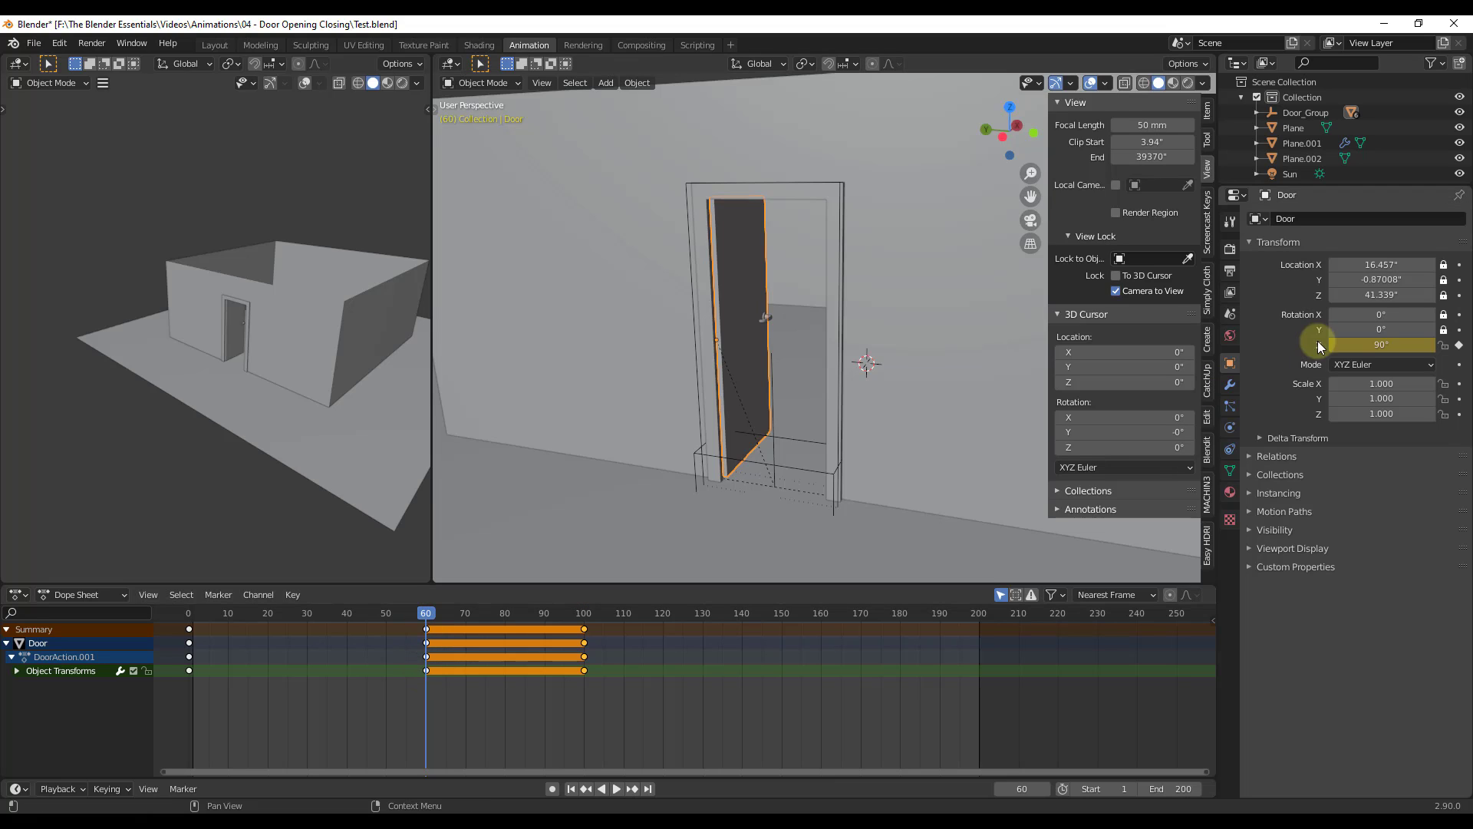
{"action": "left_click_drag", "start_coordinate": [426, 610], "coordinate": [584, 610]}
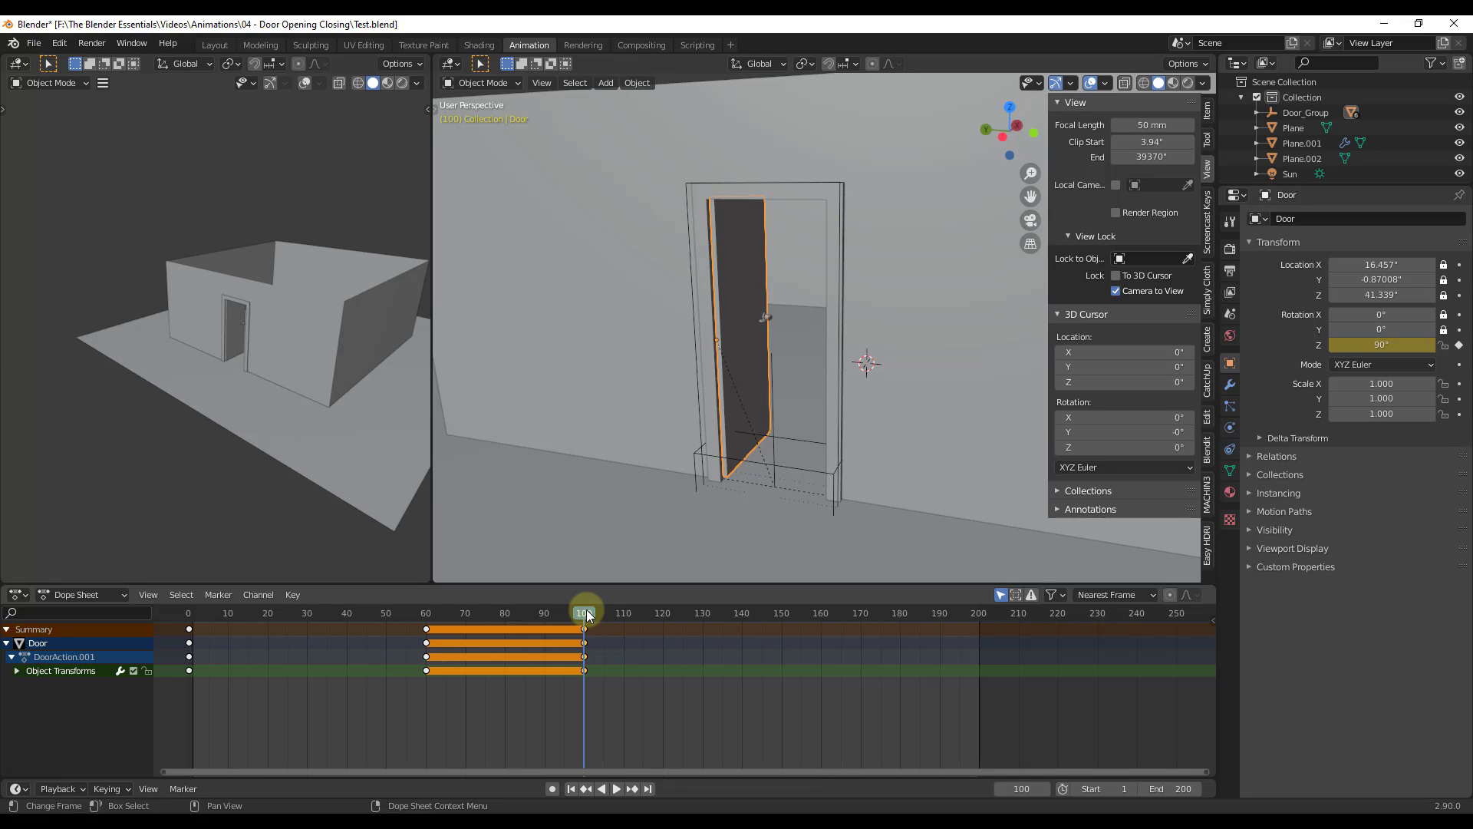
At frame 150, rotate the door -90° around Z back to closed
{"action": "left_click_drag", "start_coordinate": [589, 613], "coordinate": [781, 611]}
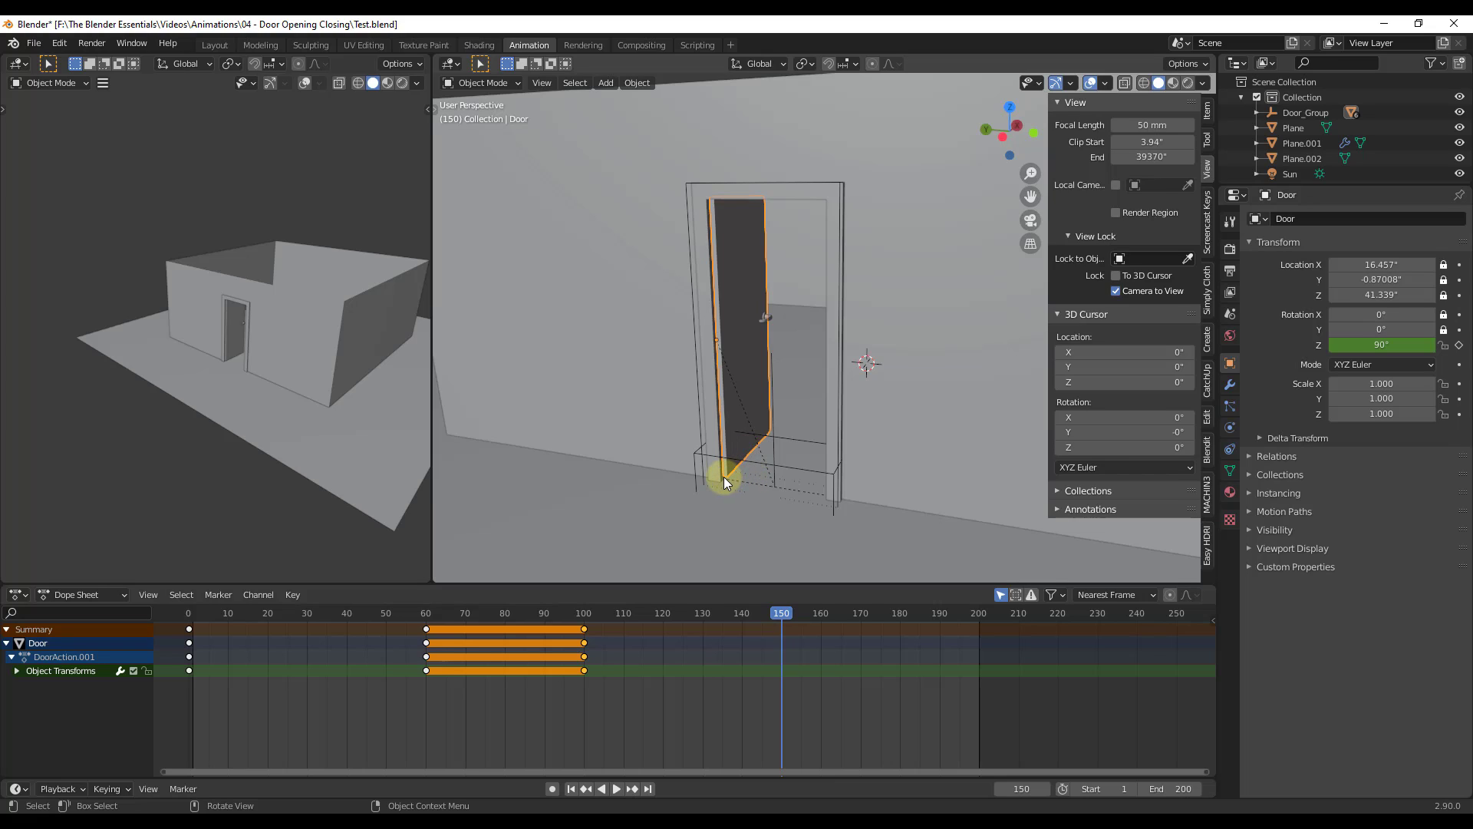
{"action": "key", "text": "r"}
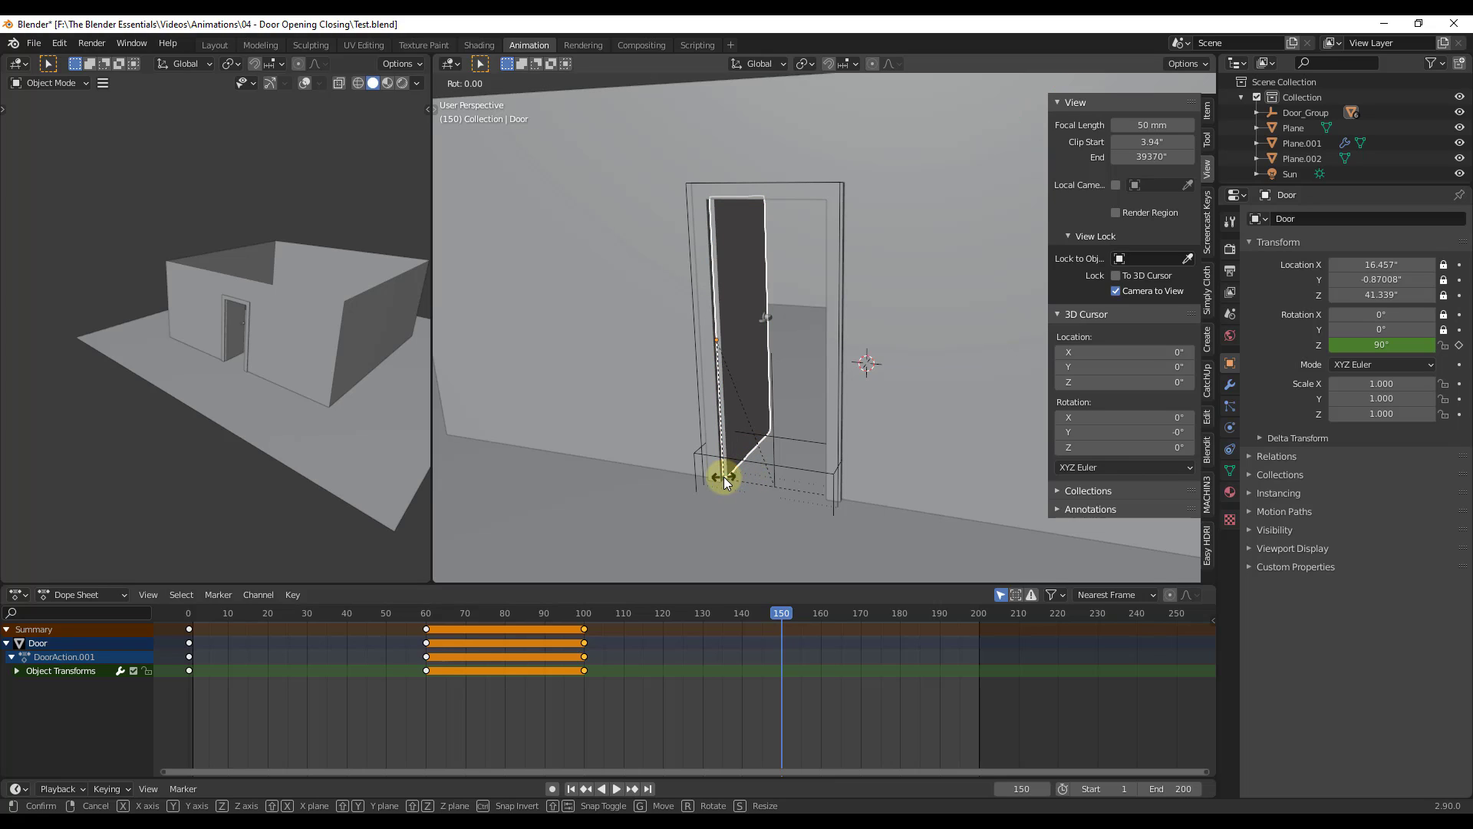
{"action": "key", "text": "z"}
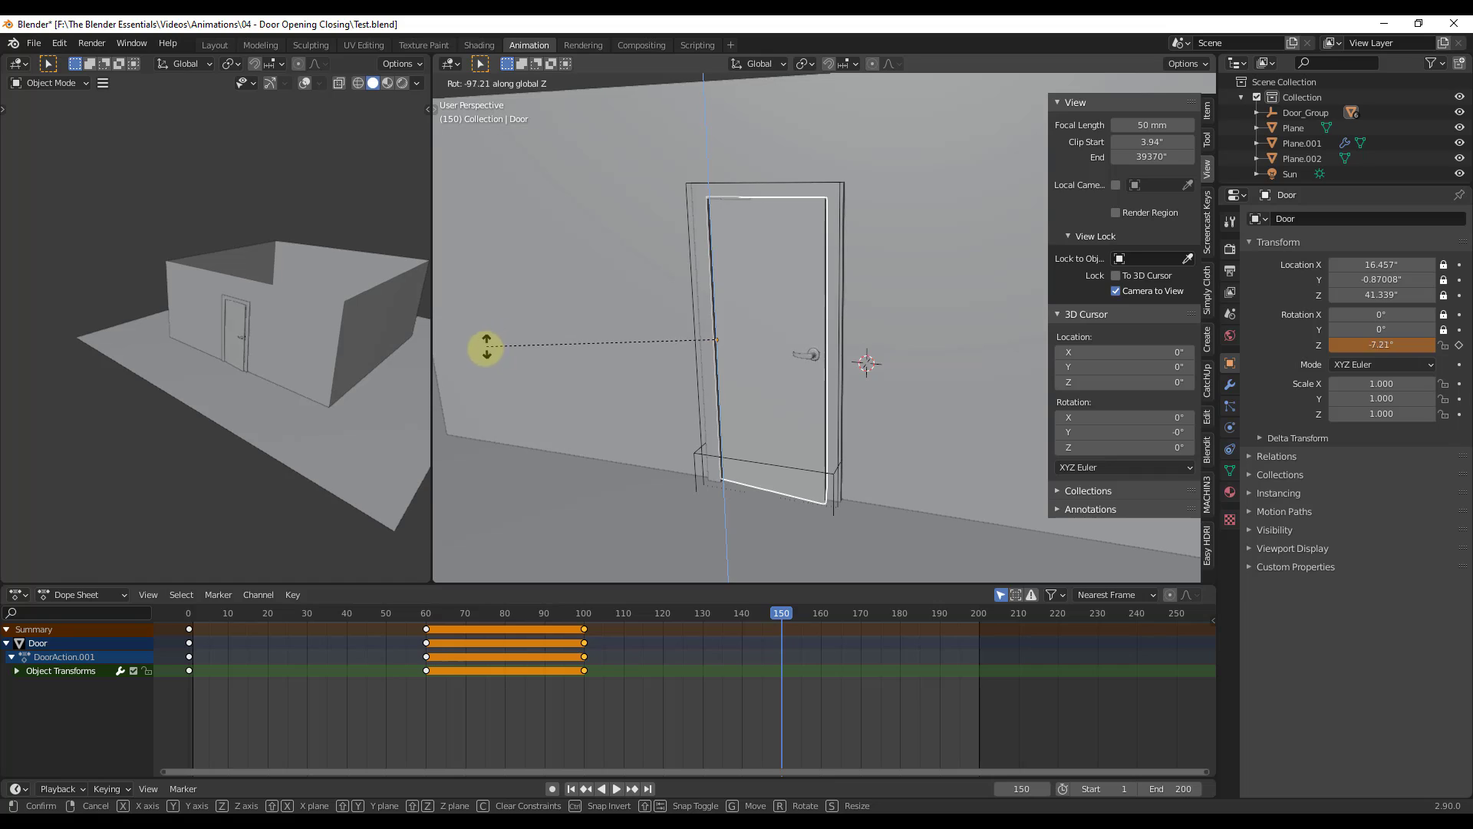
{"action": "left_click", "coordinate": [777, 327]}
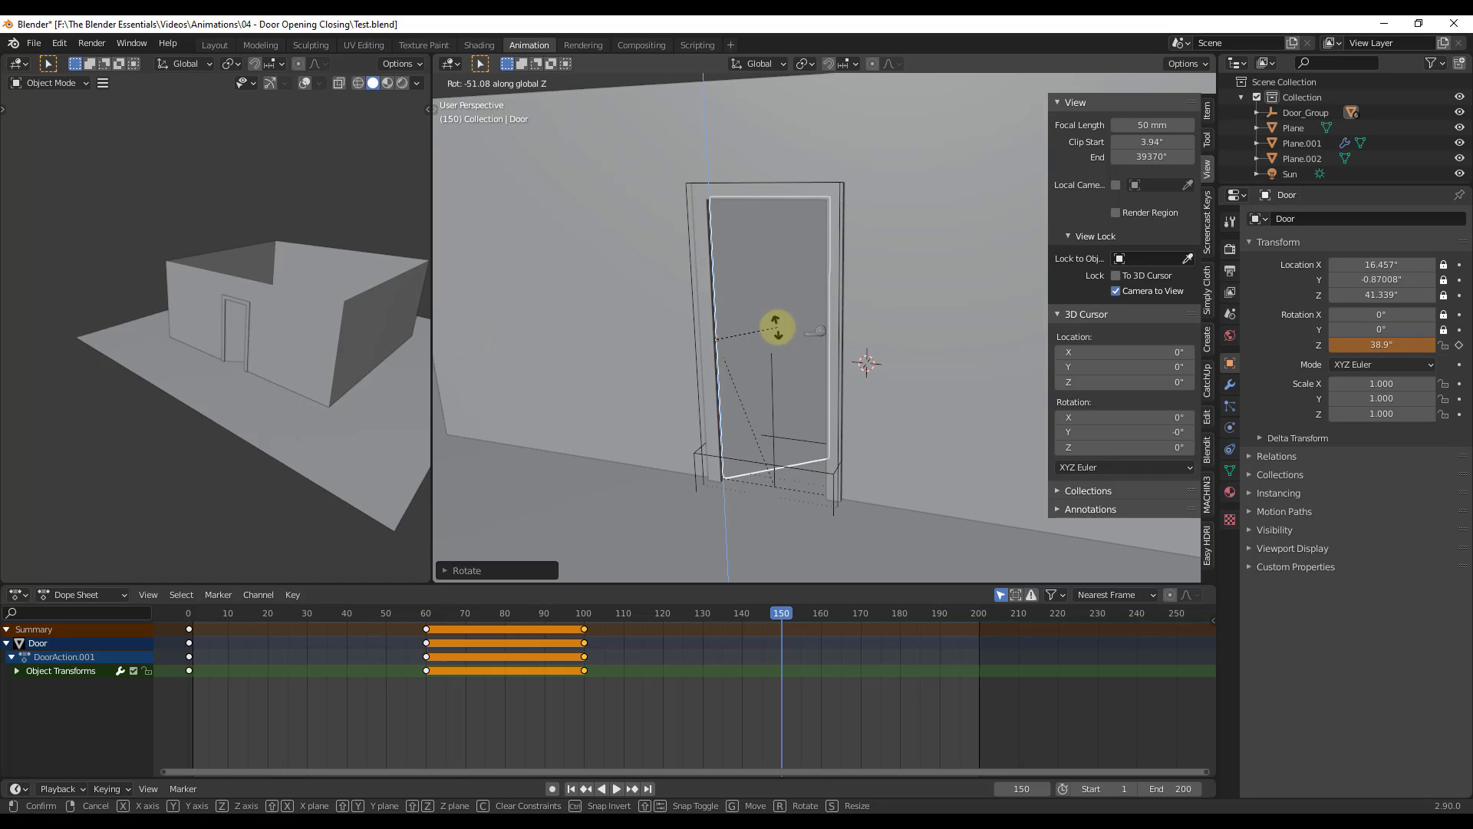
{"action": "type", "text": "-90"}
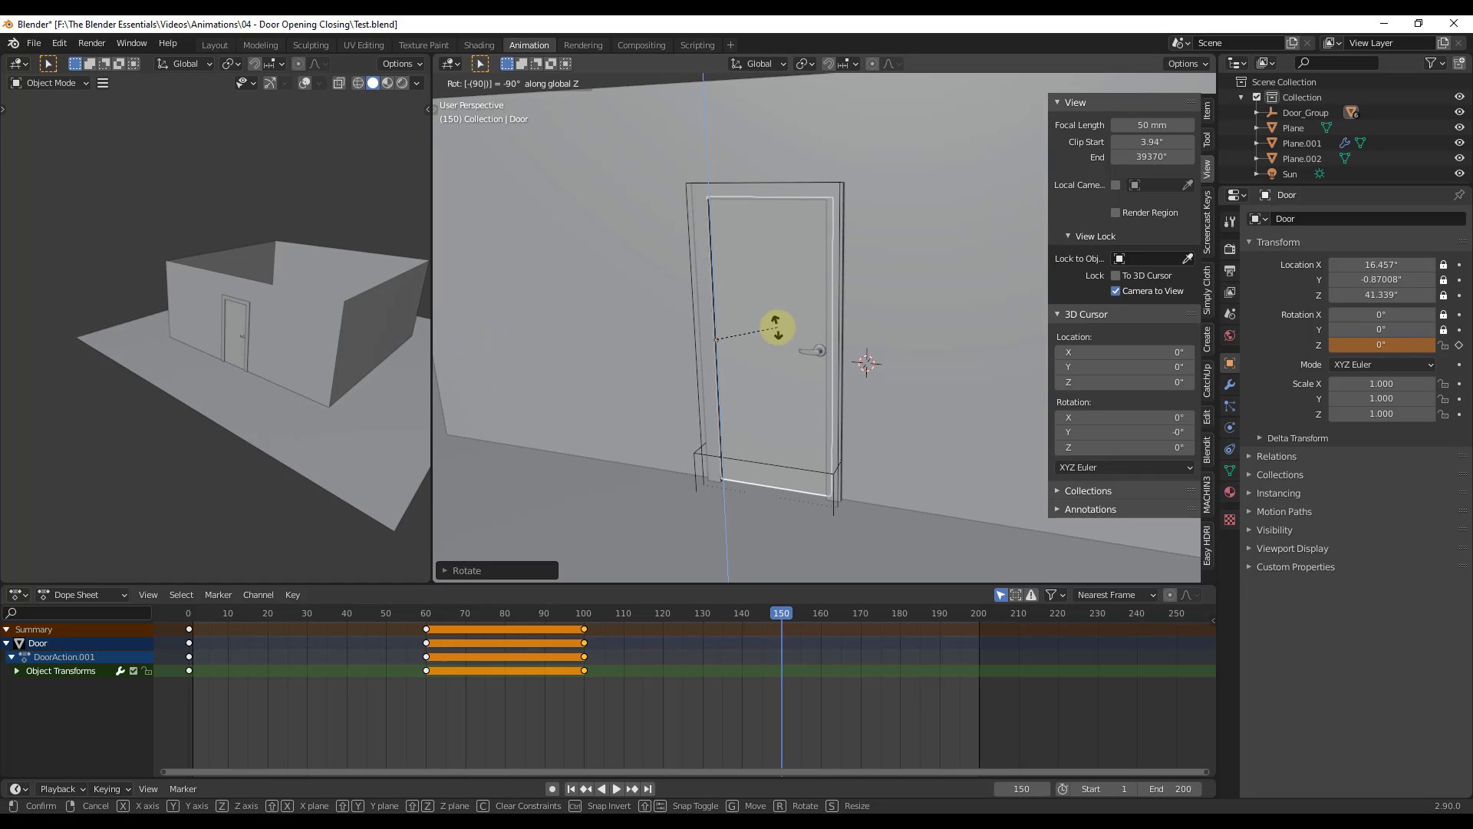
{"action": "key", "text": "Return"}
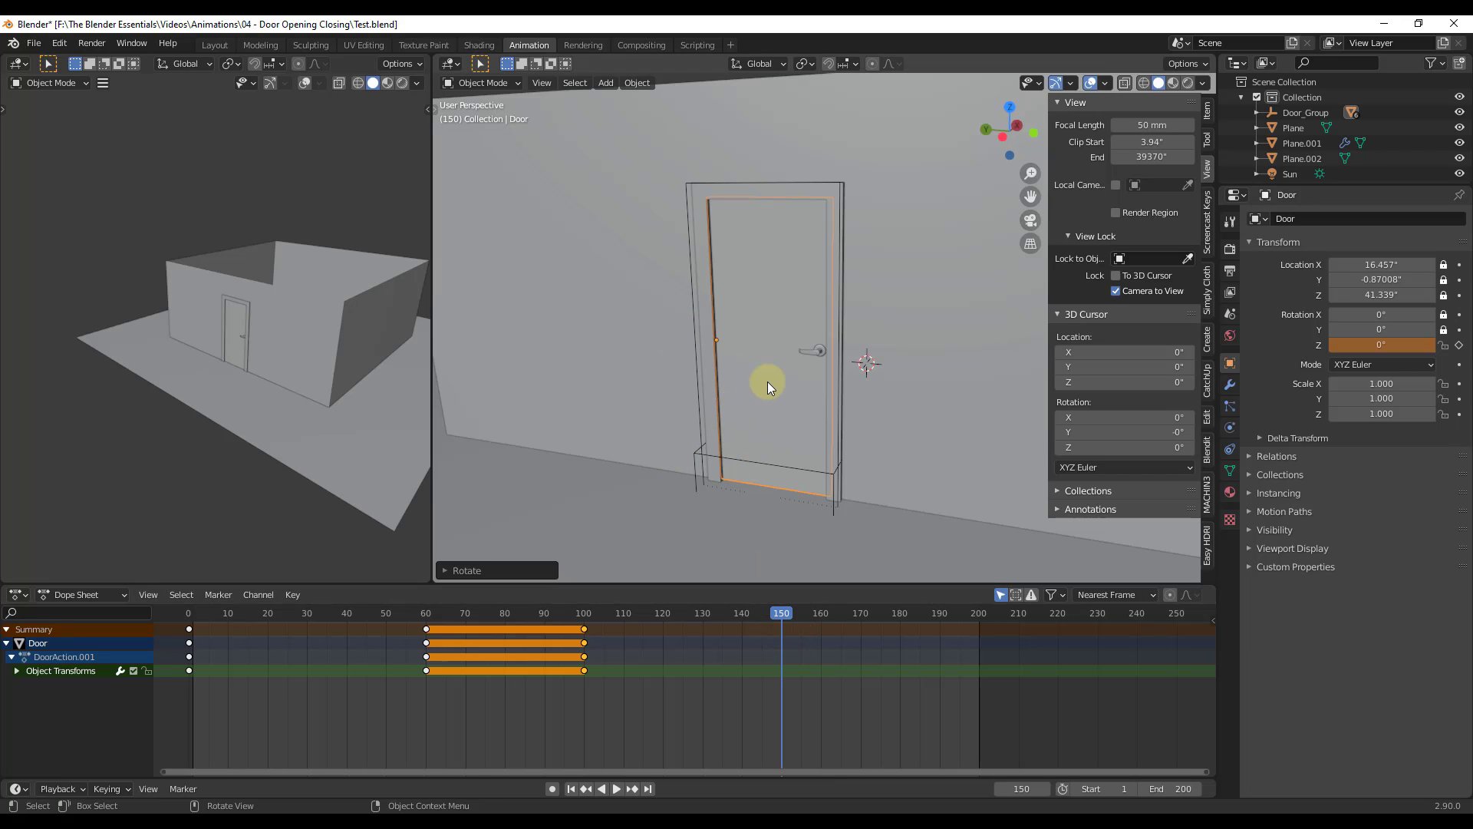
Insert a Rotation keyframe on the door at frame 150
{"action": "right_click", "coordinate": [769, 357]}
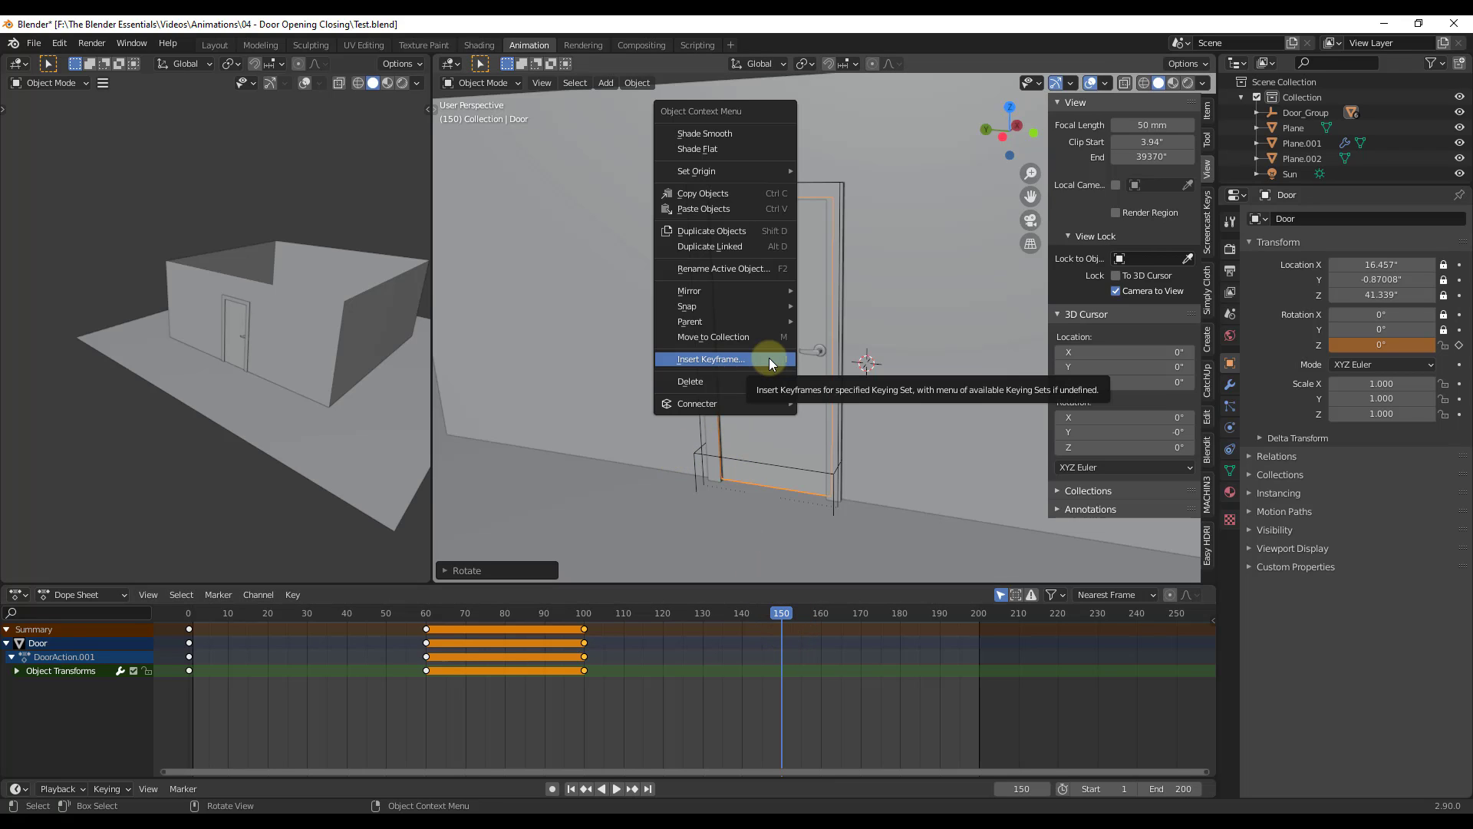
{"action": "left_click", "coordinate": [738, 358]}
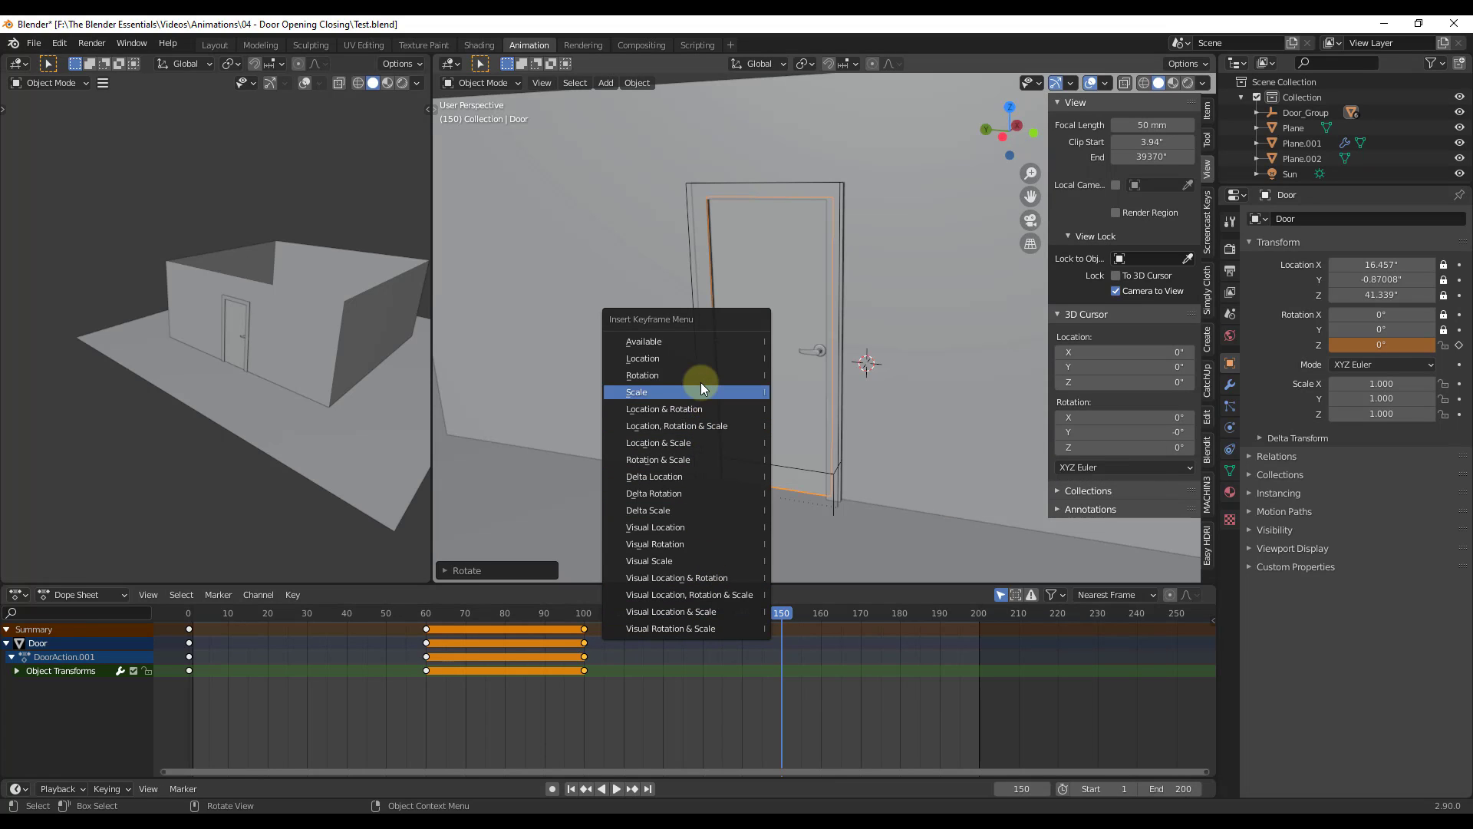
{"action": "left_click", "coordinate": [663, 374]}
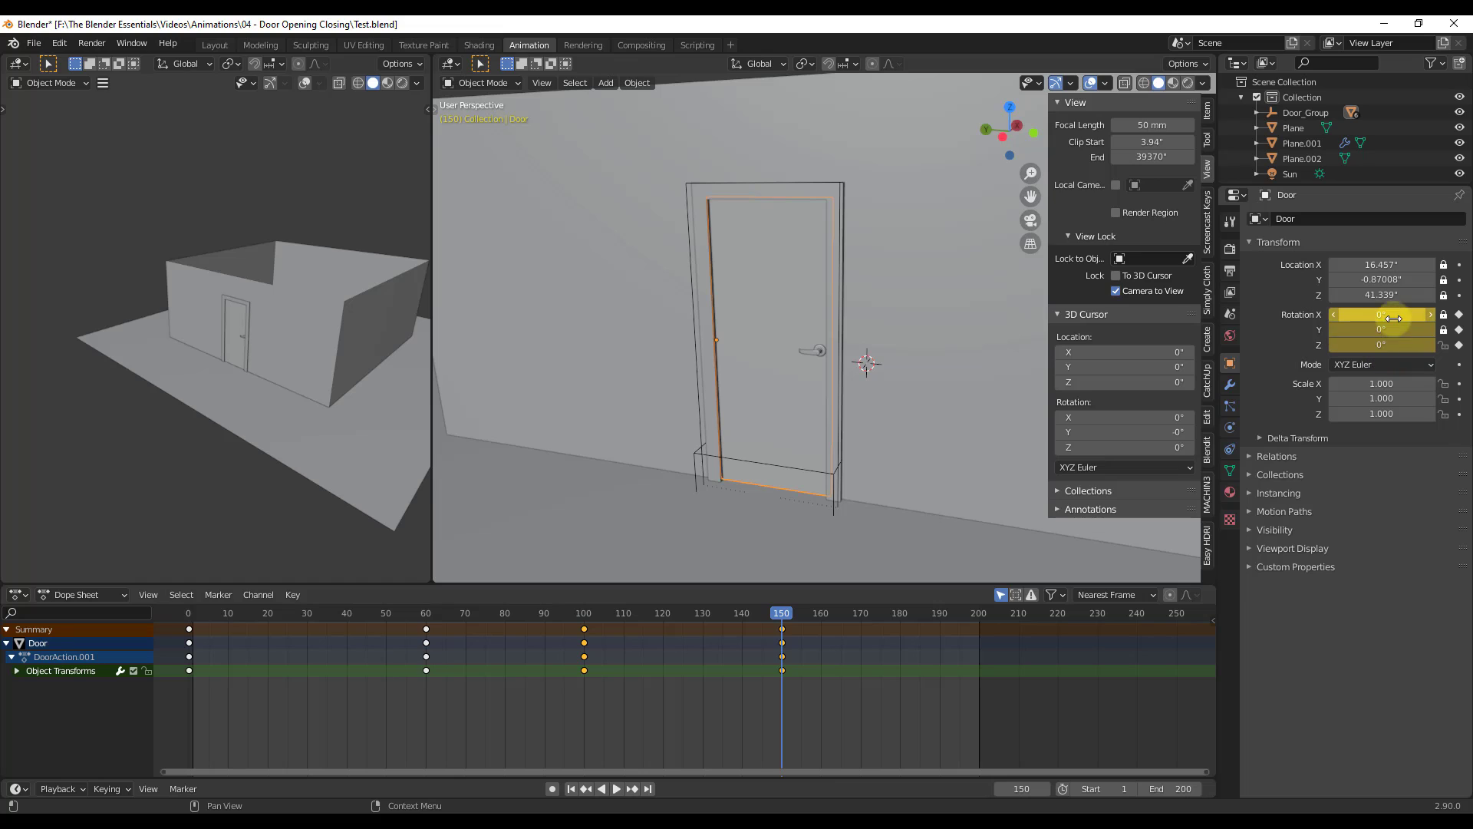
{"action": "key", "text": "space"}
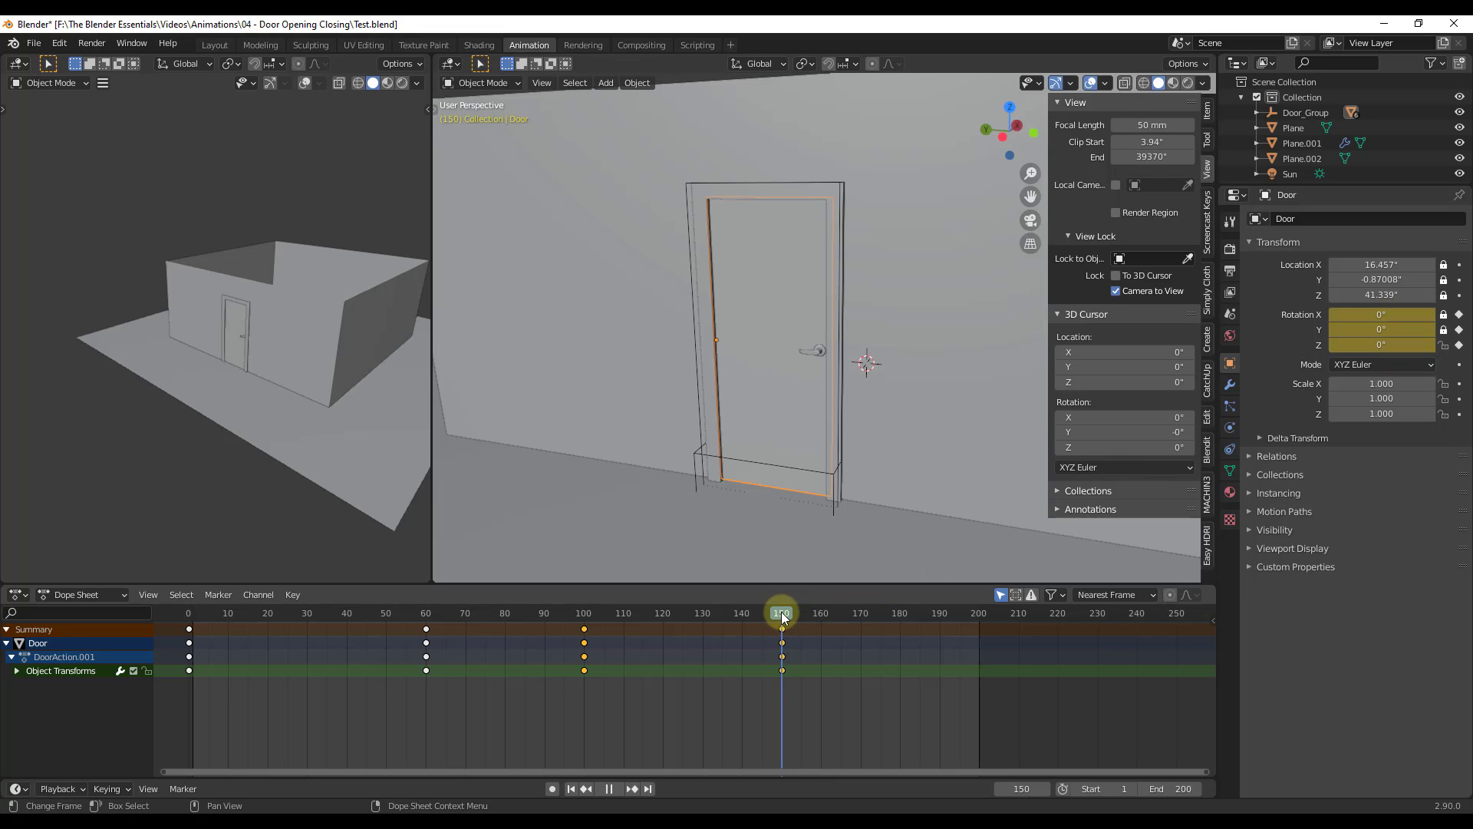
{"action": "left_click_drag", "start_coordinate": [782, 618], "coordinate": [189, 614]}
{"action": "key", "text": "space"}
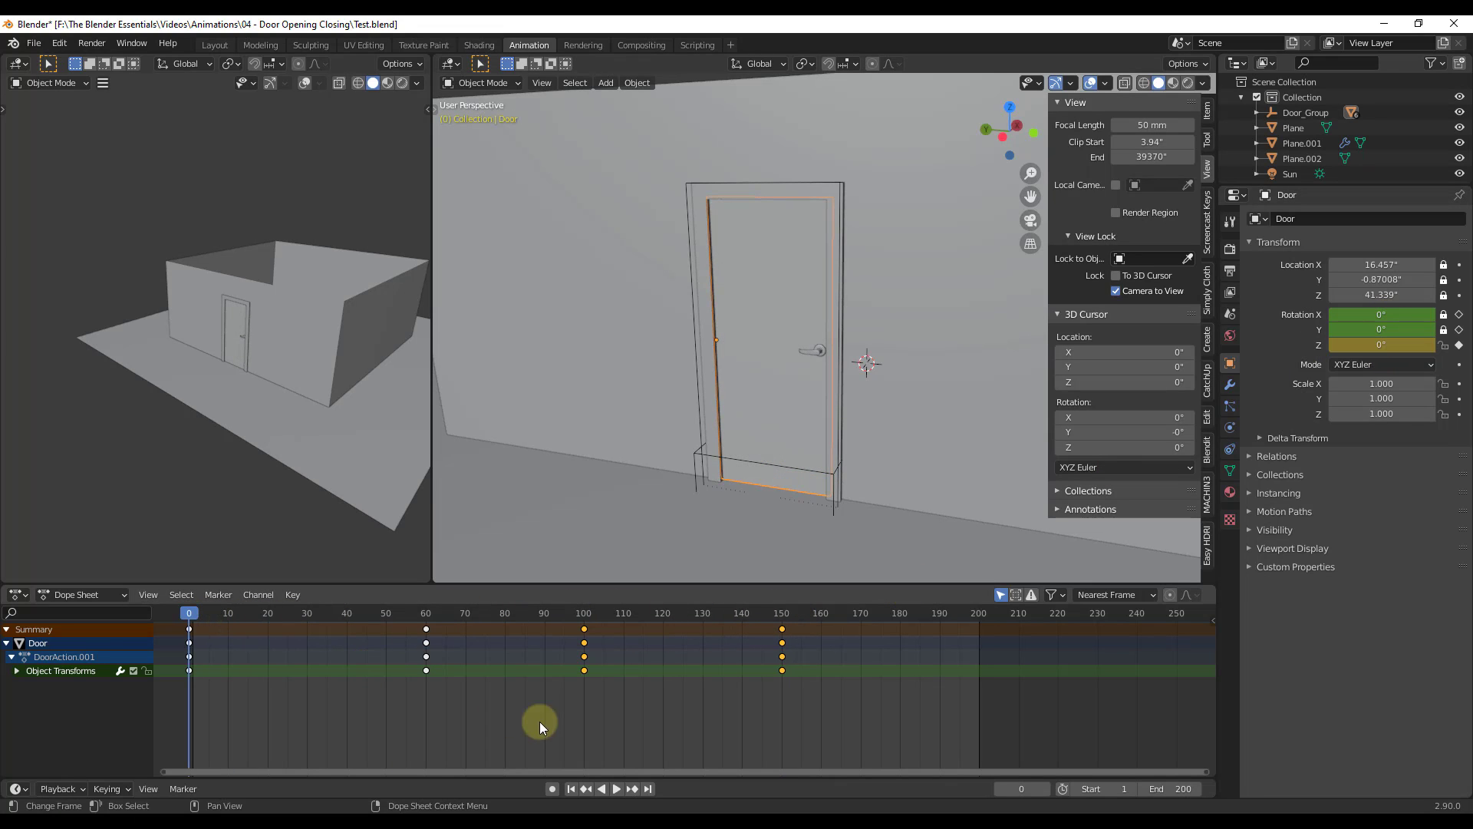
{"action": "left_click", "coordinate": [617, 789]}
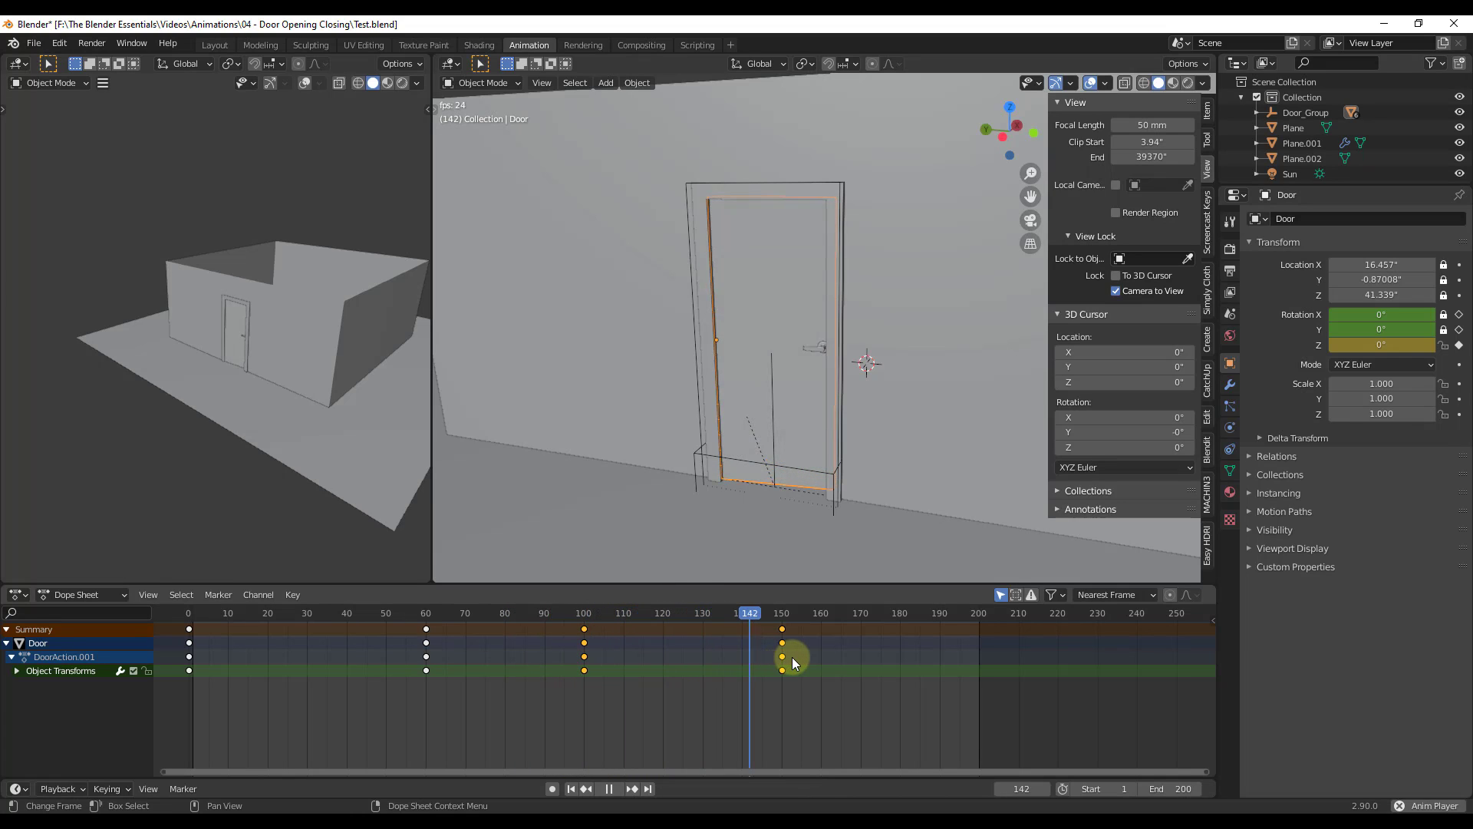
{"action": "left_click", "coordinate": [609, 789]}
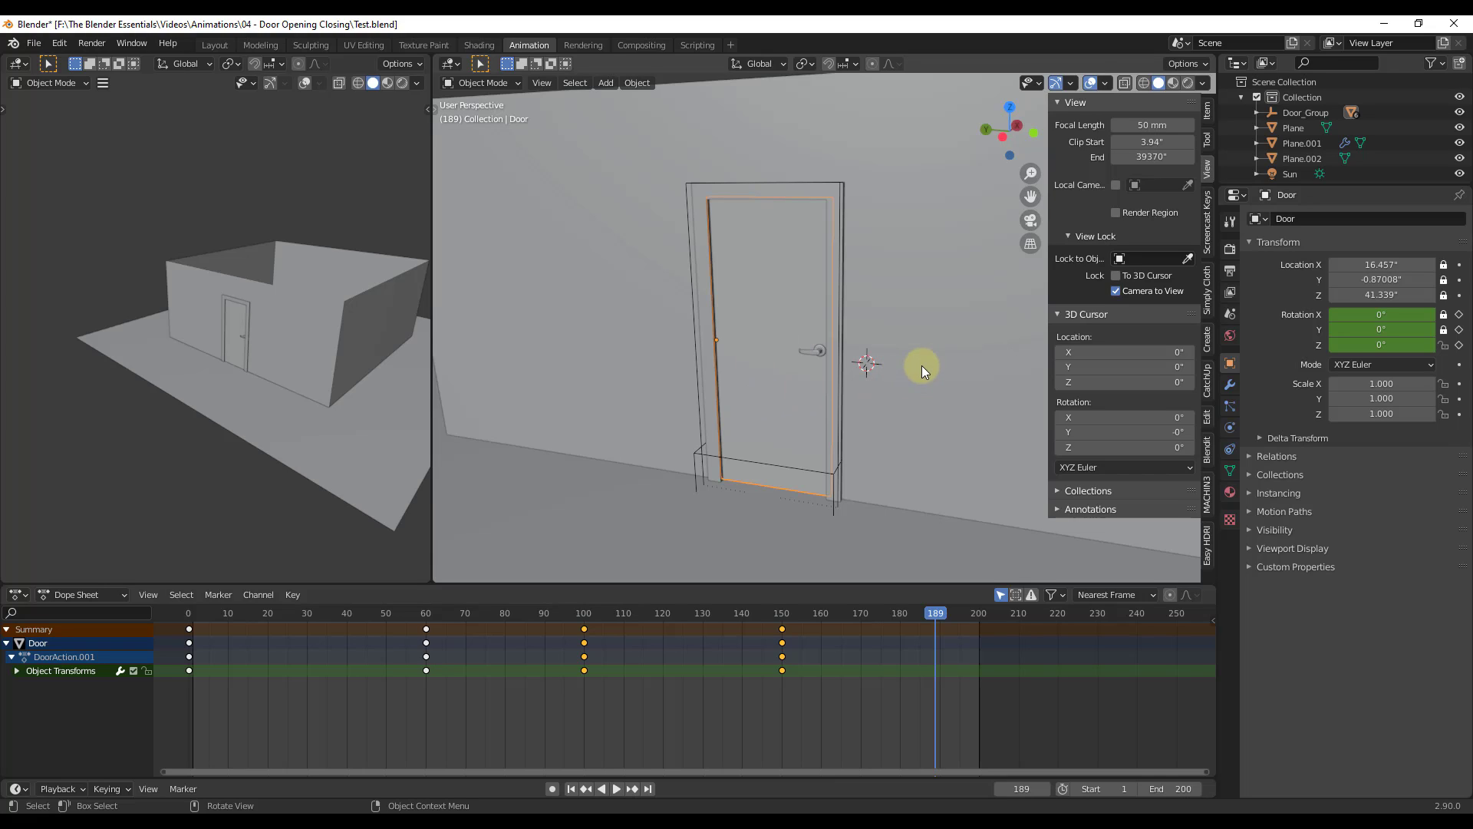
Zoom out to show the whole house and bring up the Shift+A Add menu
{"action": "scroll", "coordinate": [922, 365], "scroll_direction": "down", "scroll_amount": 6}
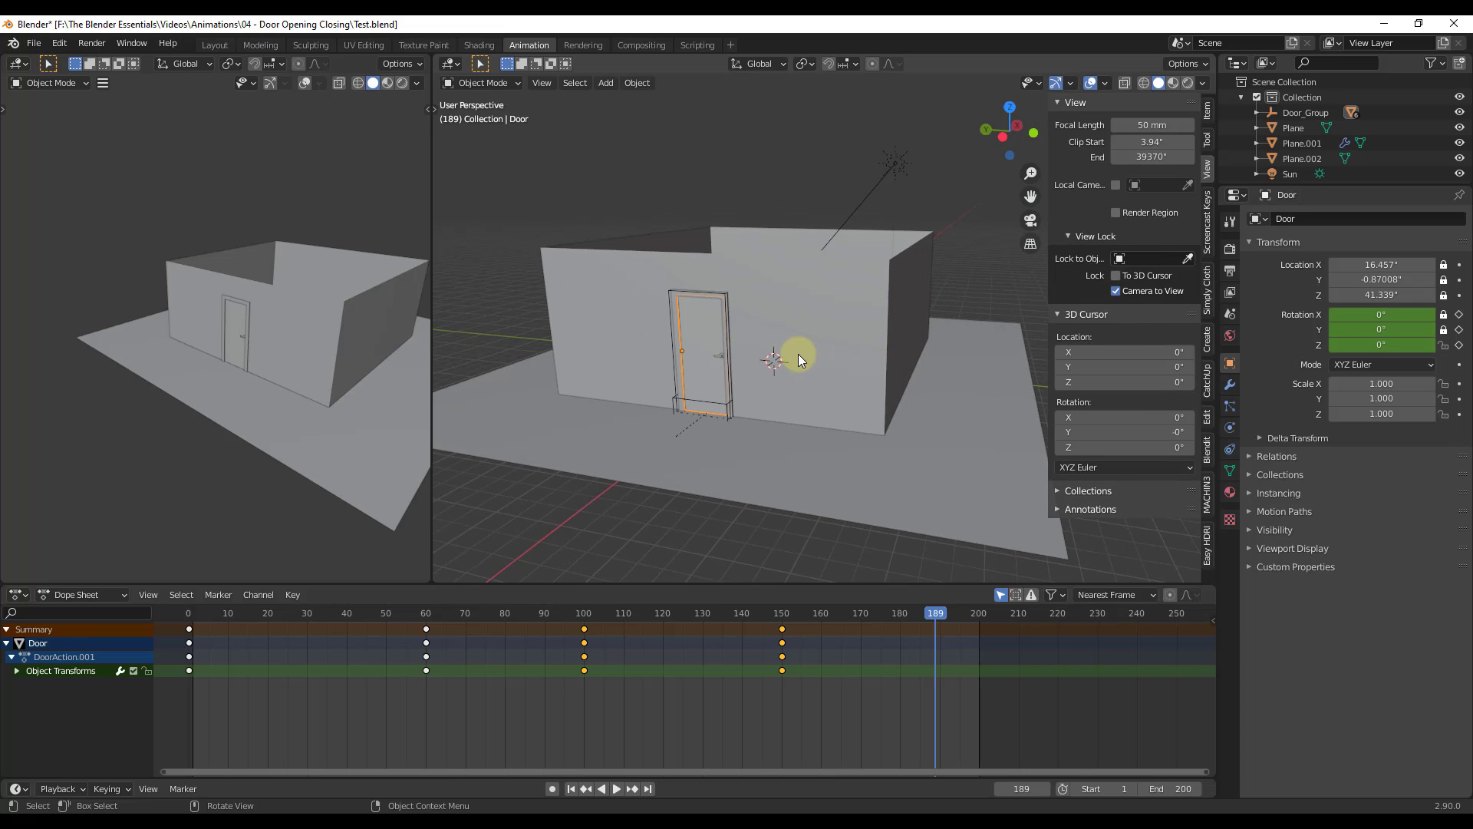
{"action": "left_click", "coordinate": [1207, 229]}
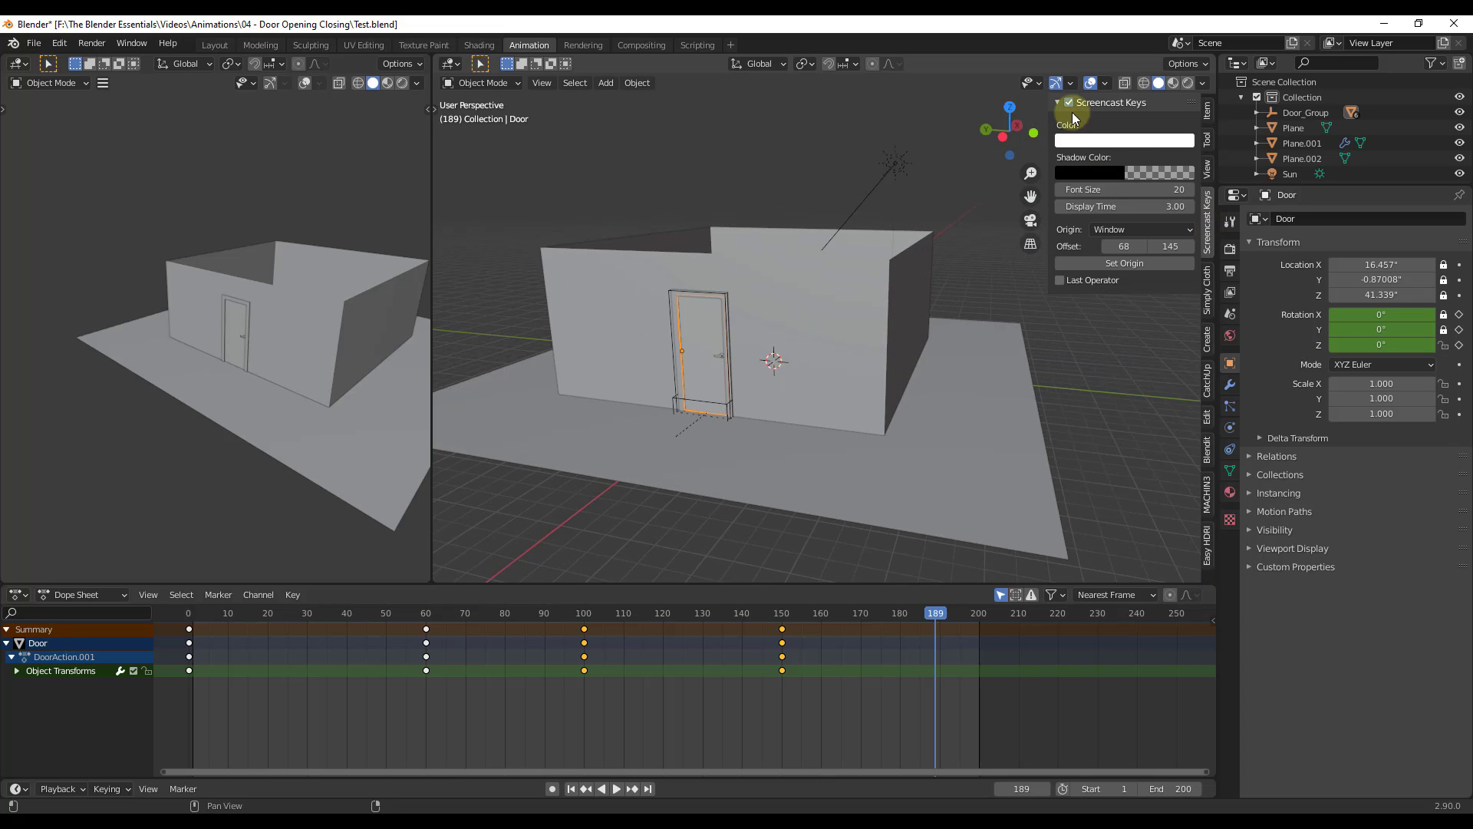
{"action": "left_click", "coordinate": [1203, 172]}
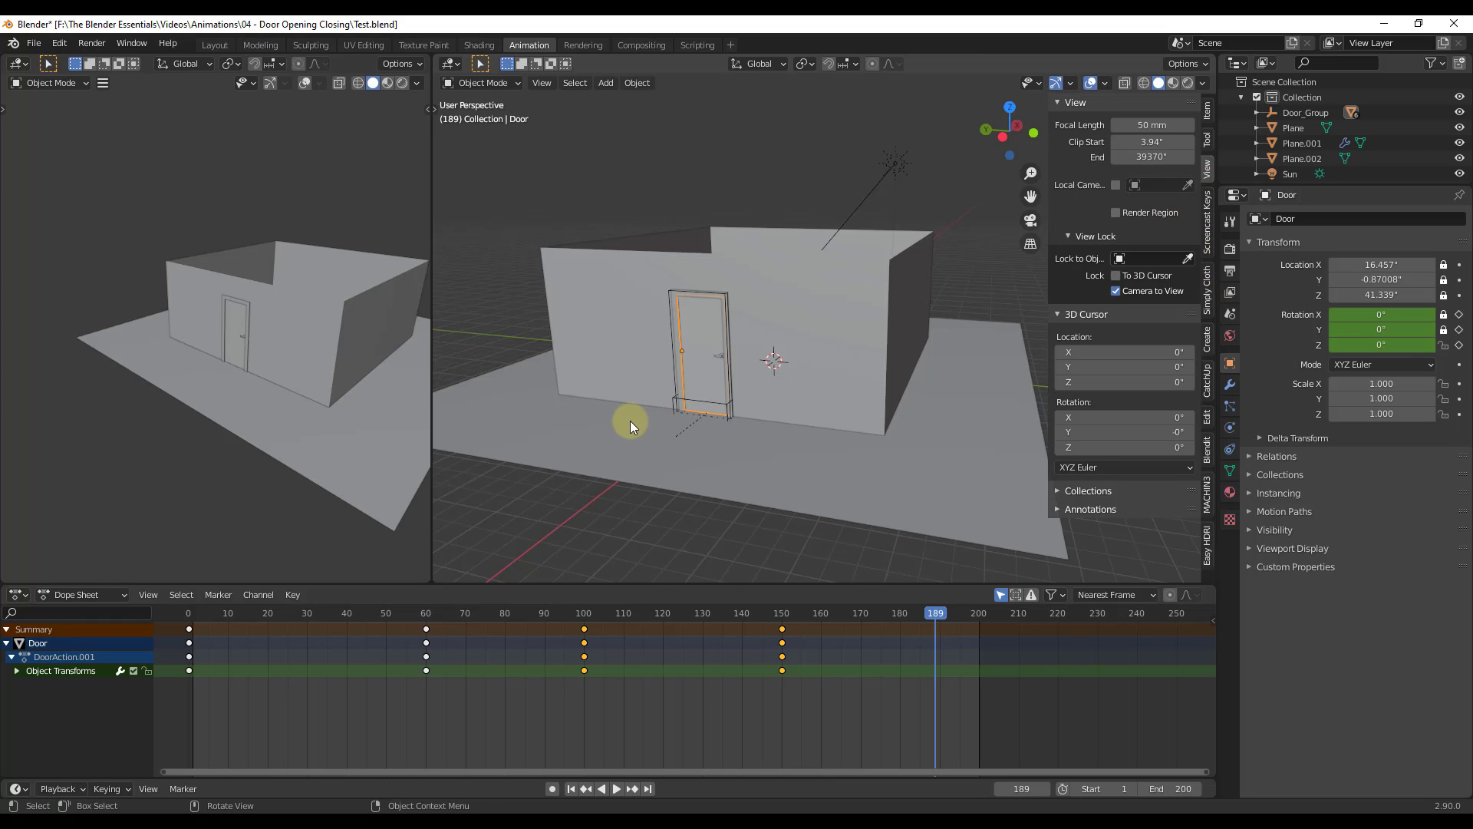
{"action": "key", "text": "shift+a"}
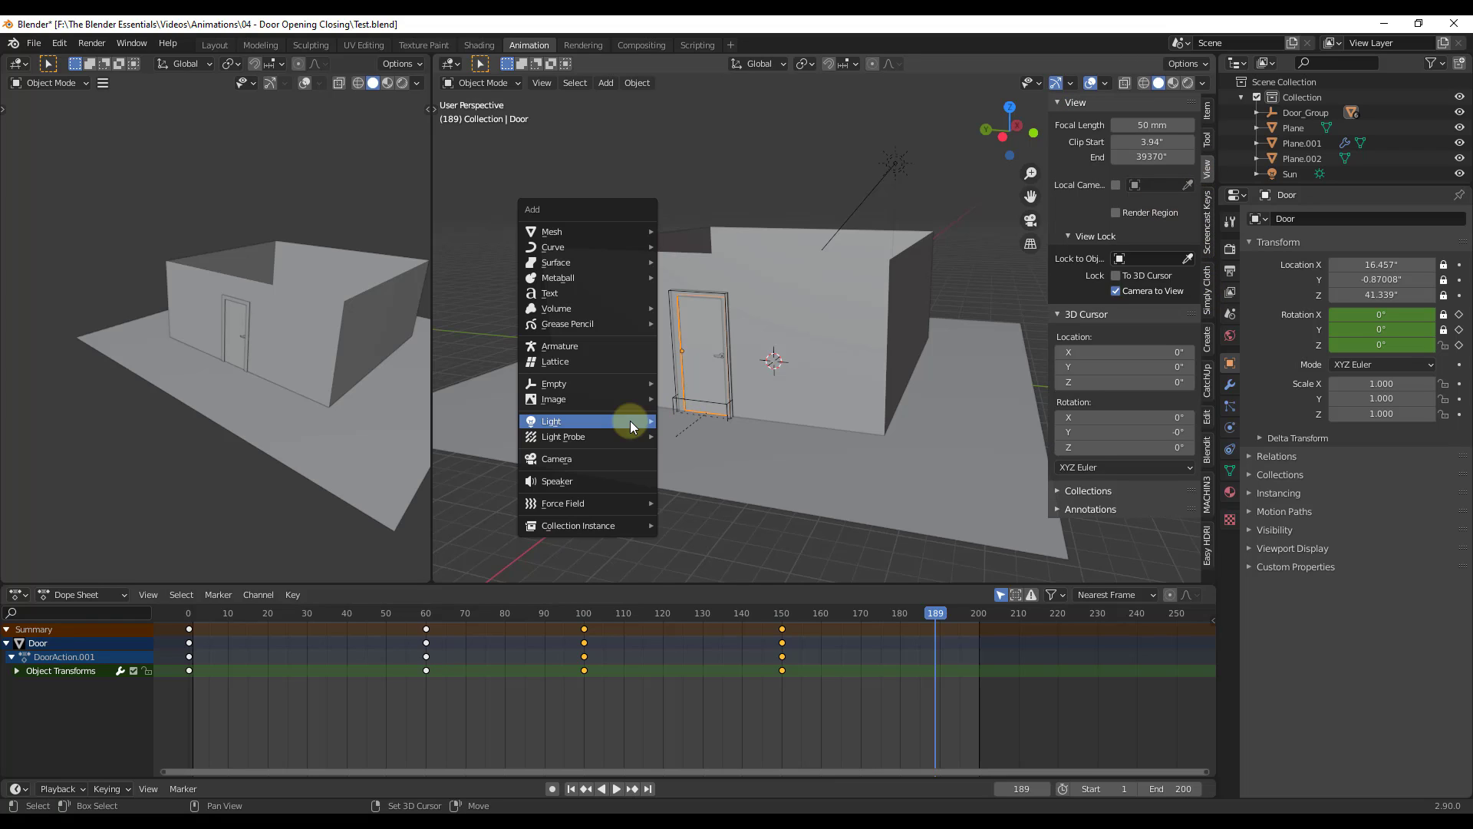
Add a Camera object and look through it with Numpad 0
{"action": "left_click", "coordinate": [594, 459]}
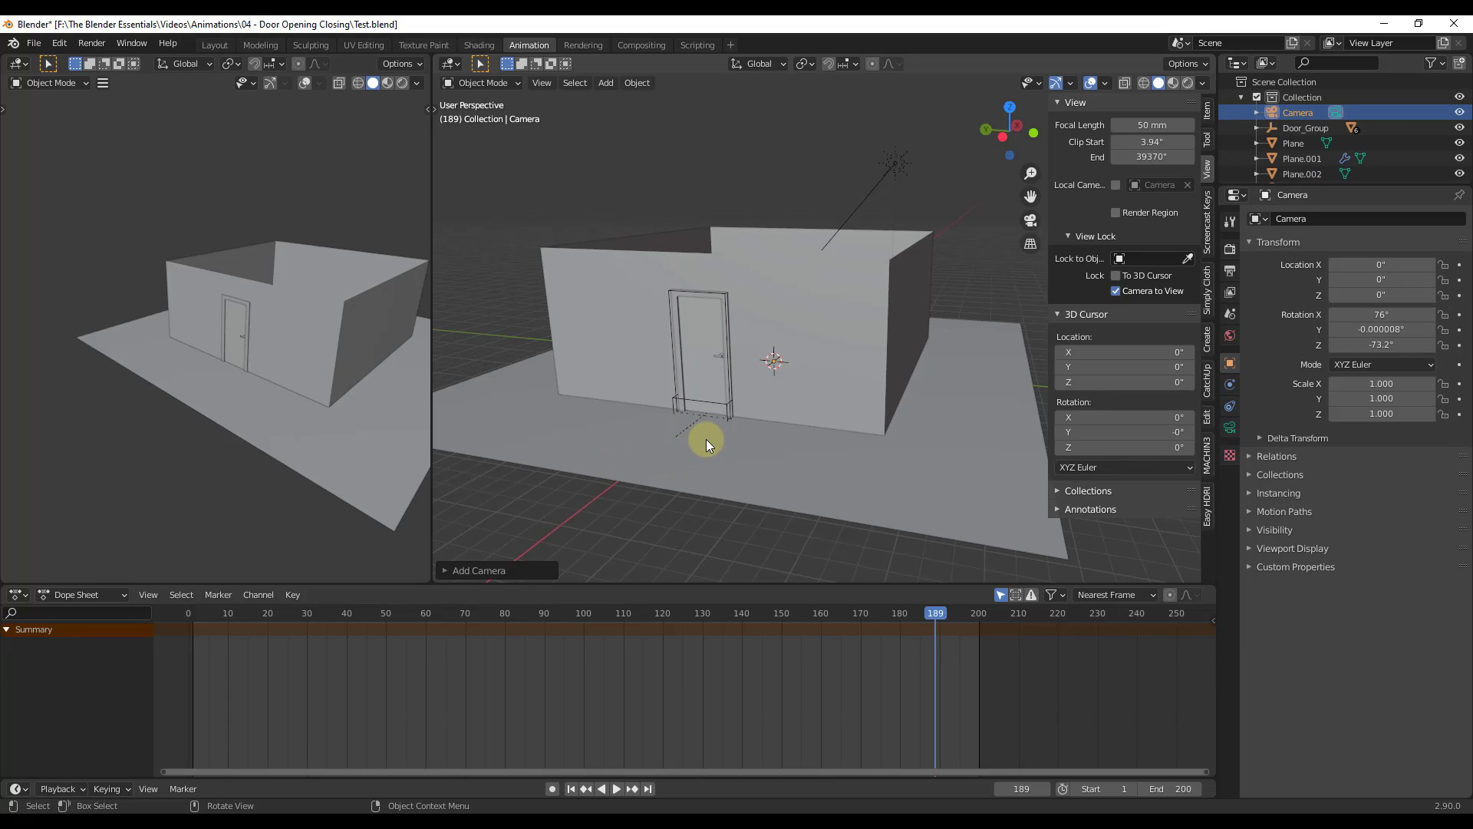
{"action": "key", "text": "KP_0"}
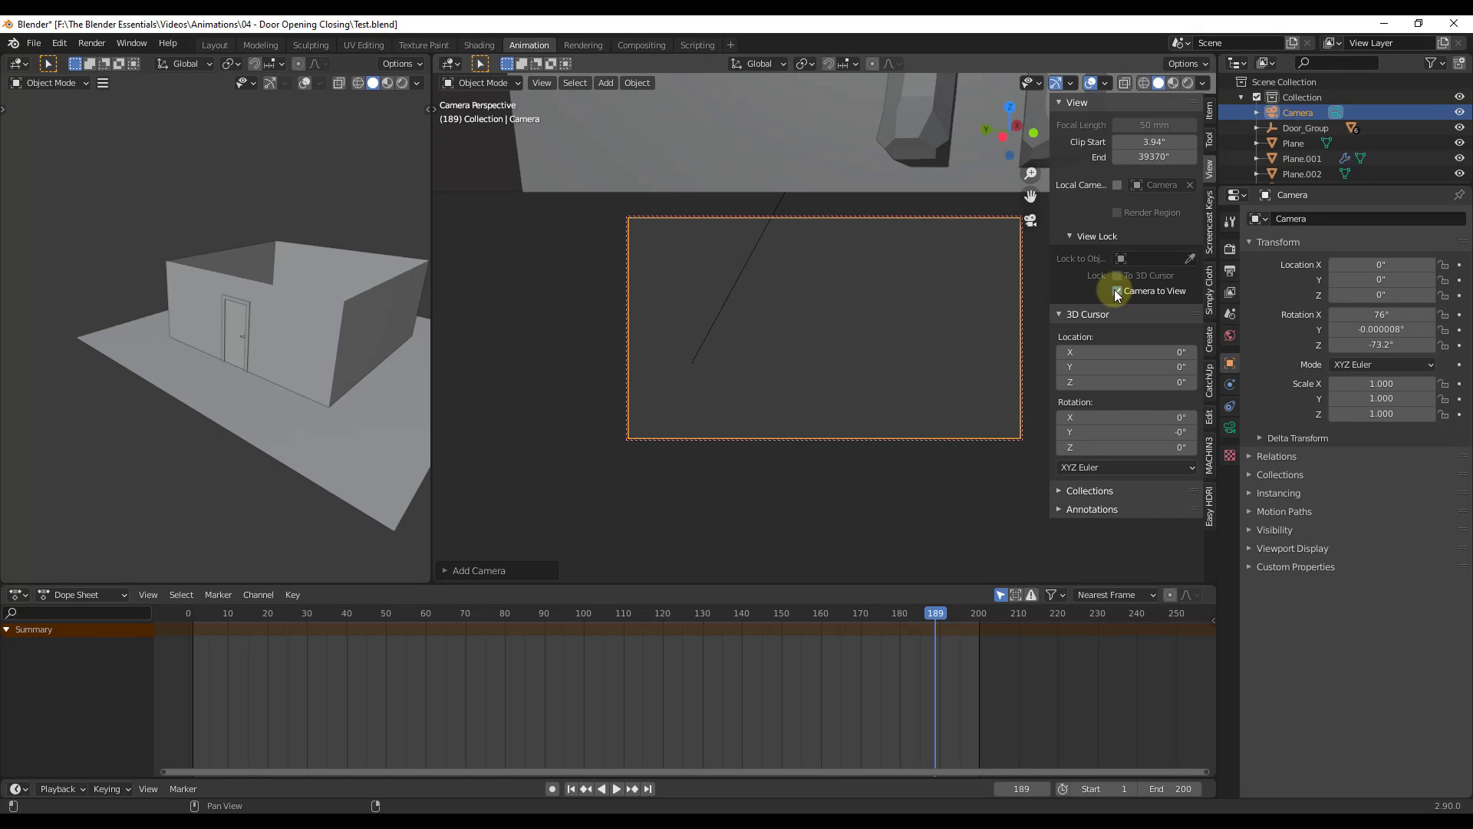
Hide the sidebar, frame the camera on the door wall, and rewind from frame 189 to 0
{"action": "key", "text": "n"}
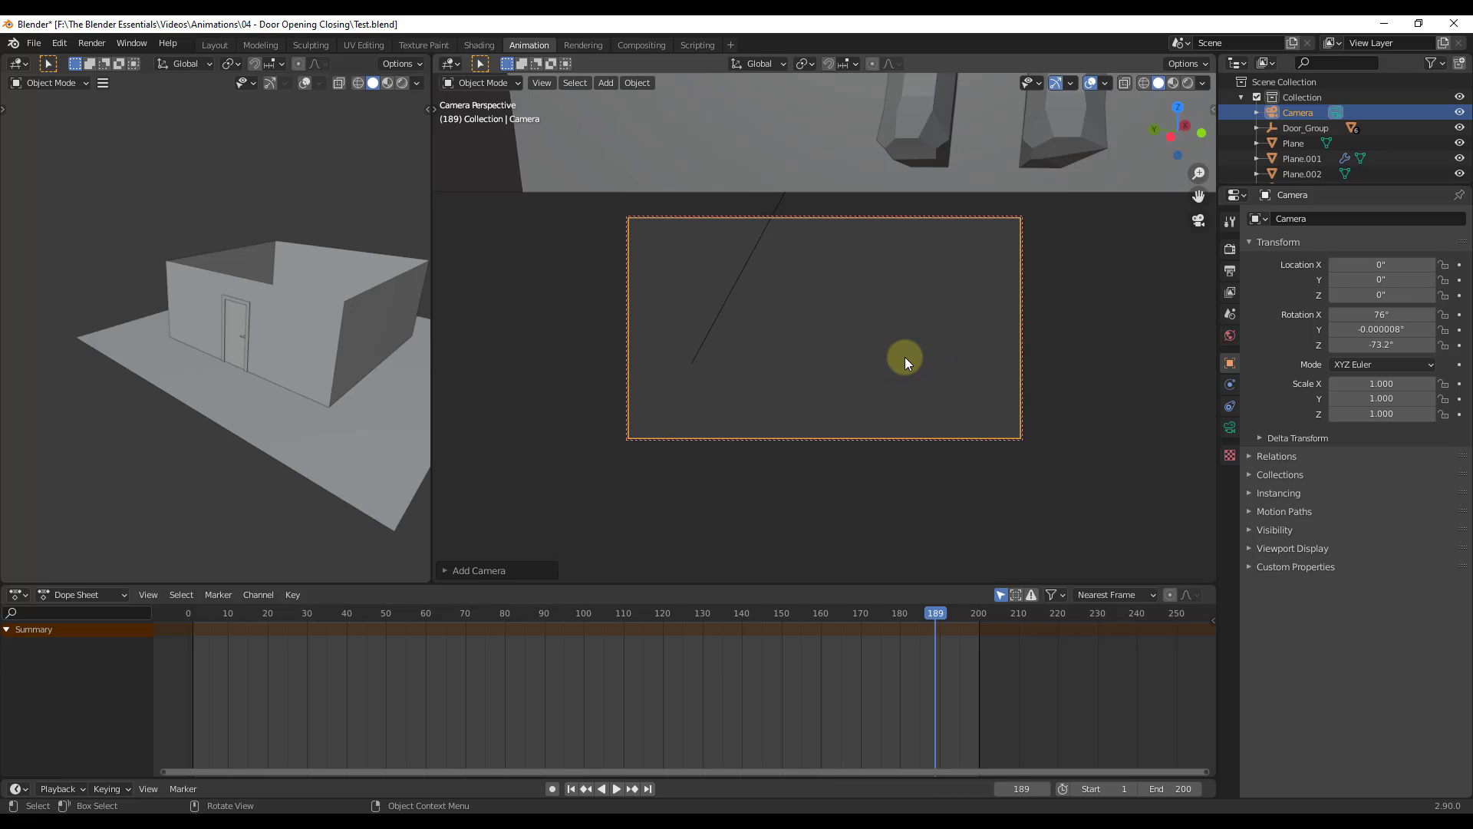
{"action": "scroll", "coordinate": [905, 357], "scroll_direction": "down", "scroll_amount": 8}
{"action": "scroll", "coordinate": [904, 342], "scroll_direction": "down", "scroll_amount": 4}
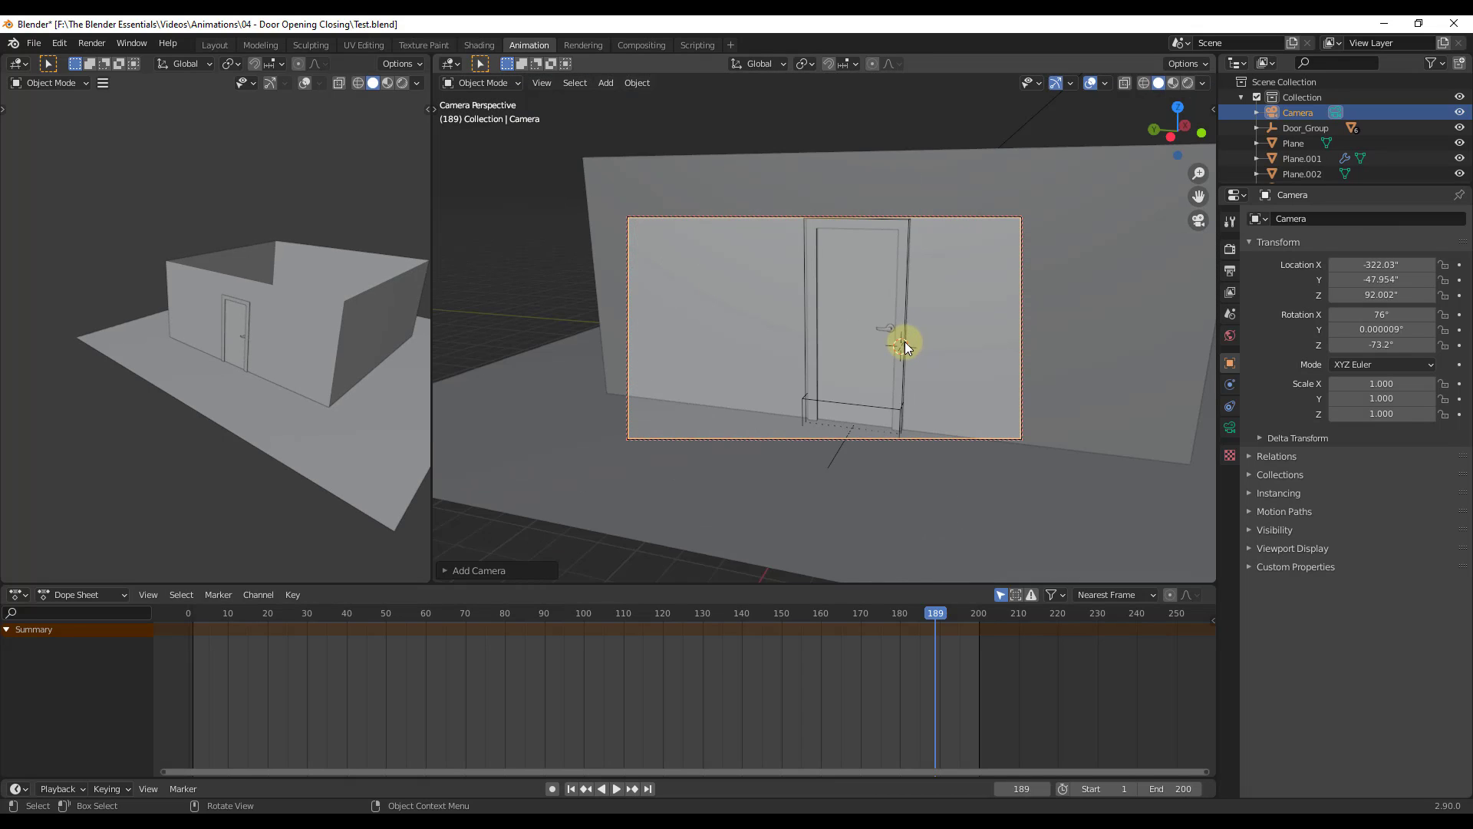
{"action": "middle_click_drag", "start_coordinate": [905, 342], "coordinate": [1097, 325]}
{"action": "middle_click_drag", "start_coordinate": [922, 384], "coordinate": [951, 360]}
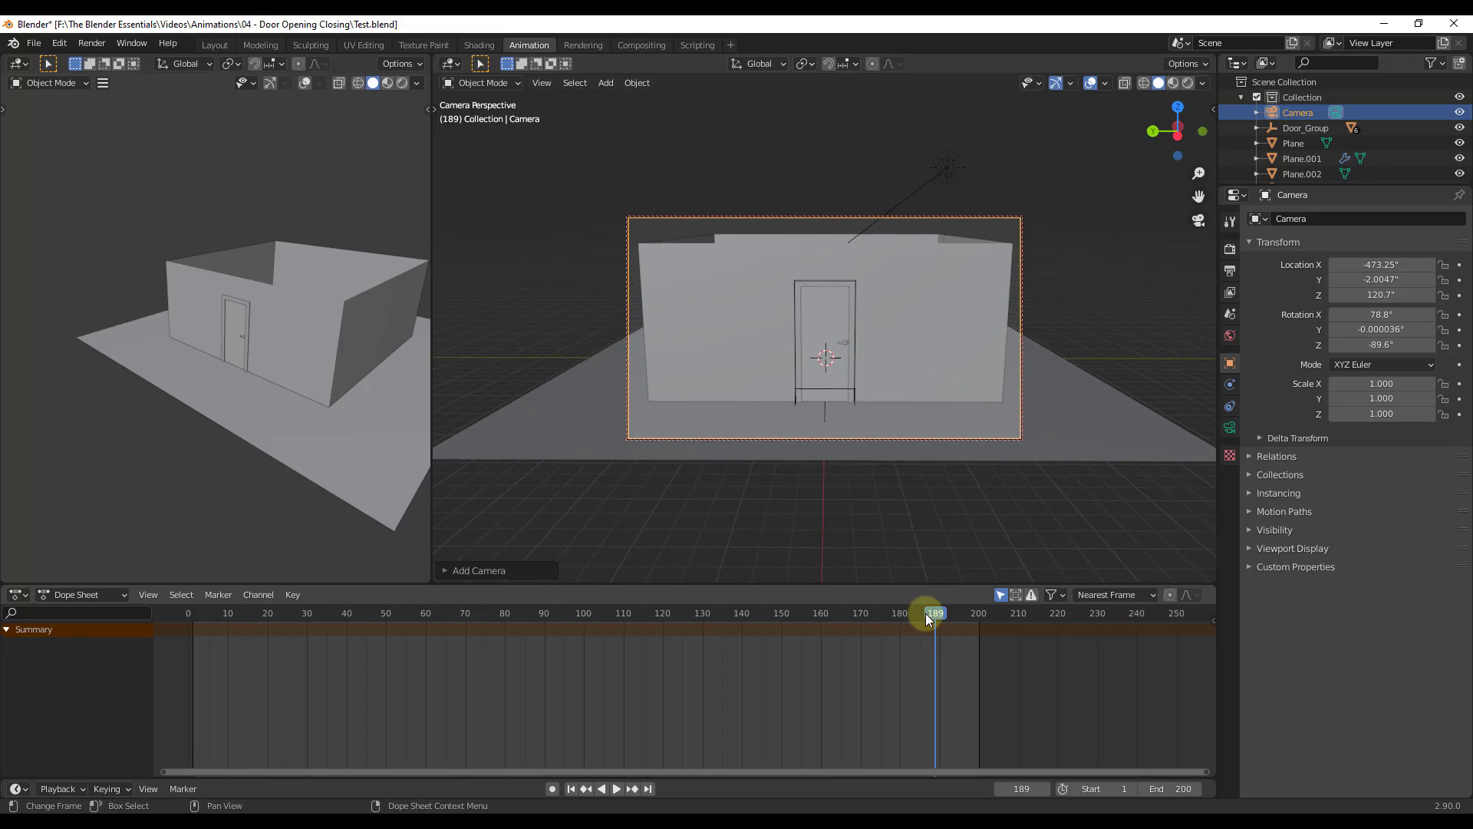
{"action": "left_click_drag", "start_coordinate": [933, 613], "coordinate": [185, 615]}
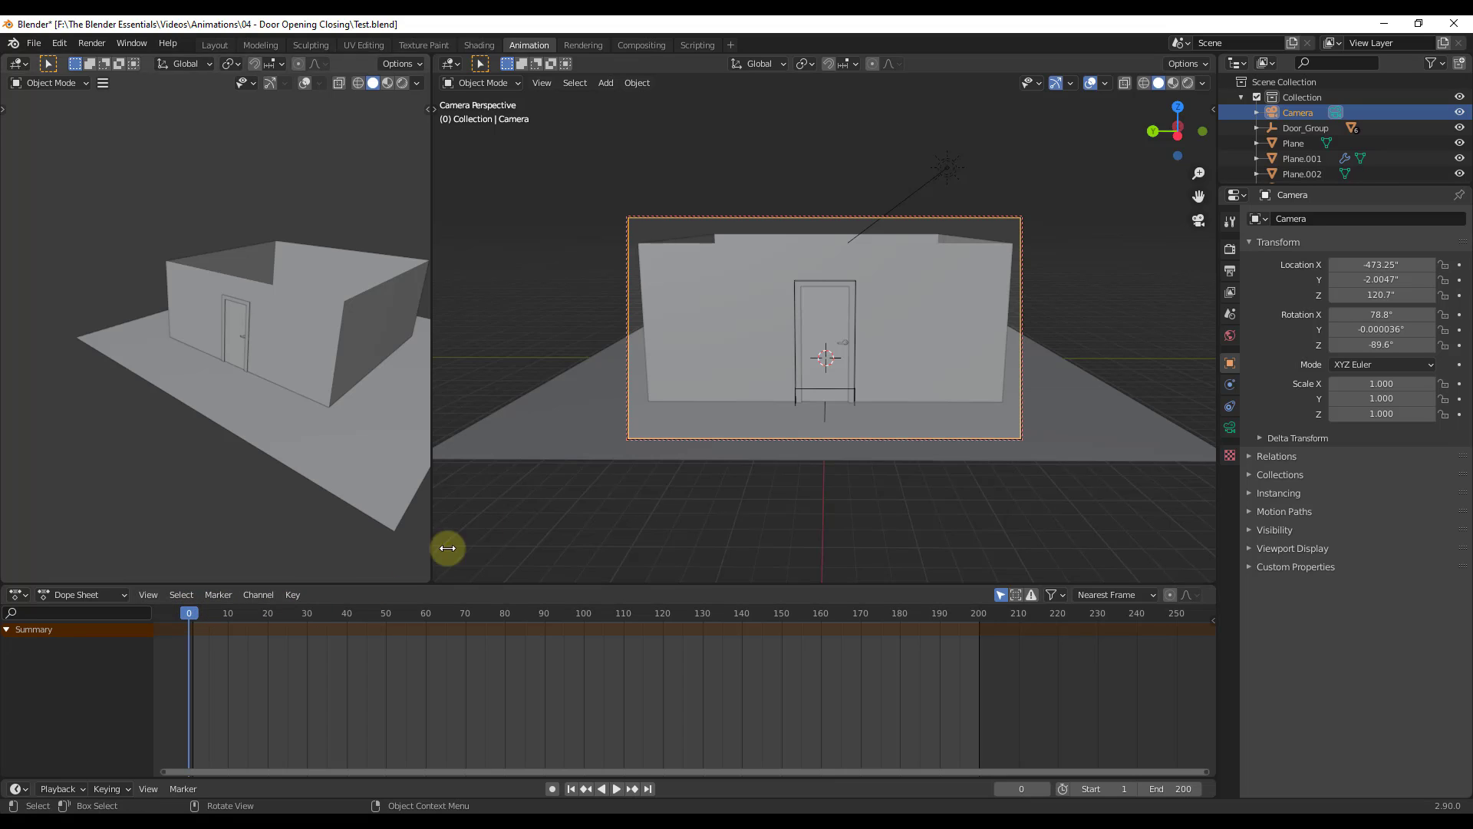
Set the camera's Rotation Z to -90° and Rotation Y to 0°
{"action": "right_click", "coordinate": [850, 303]}
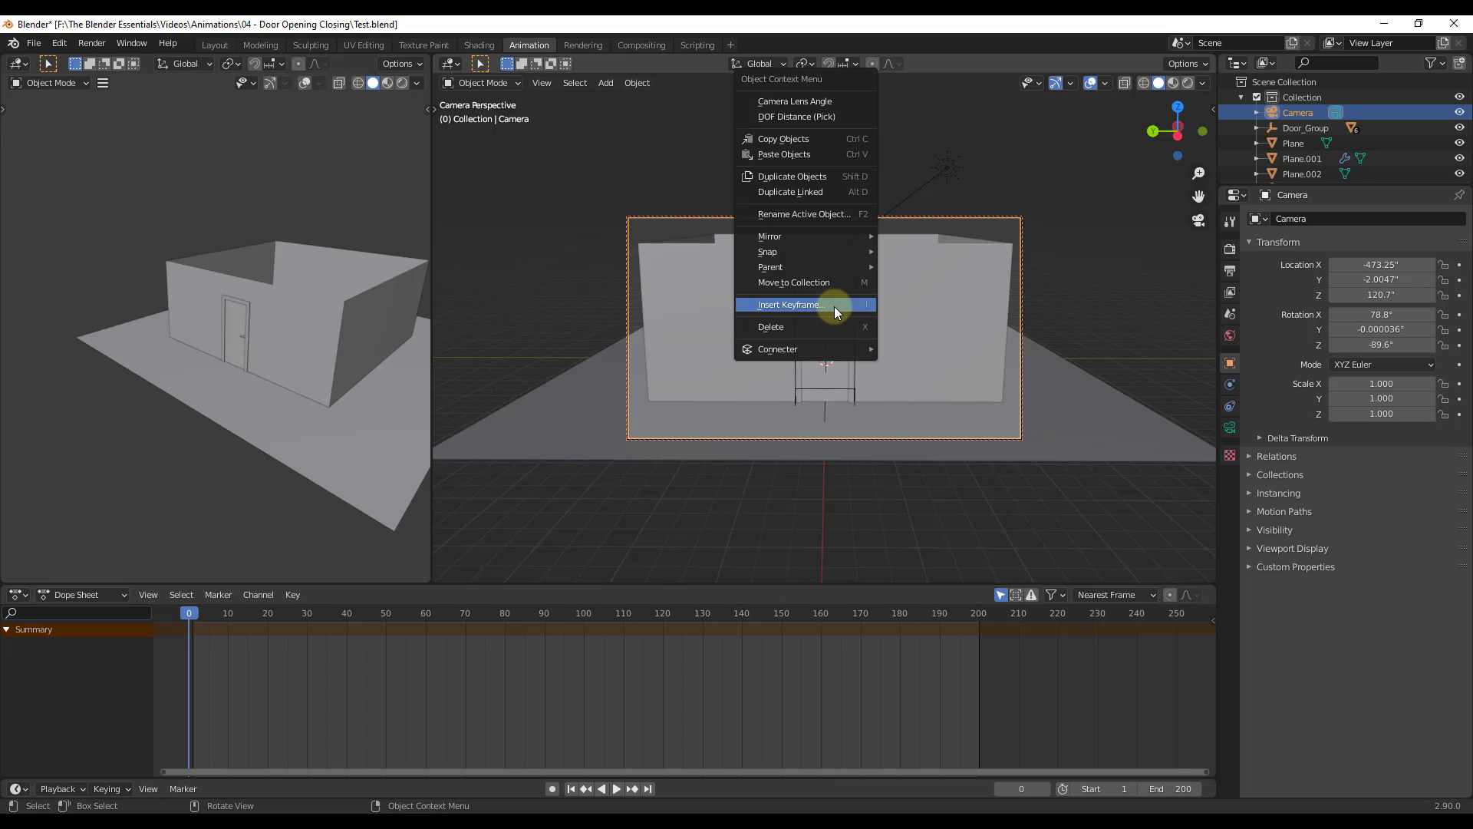
{"action": "left_click", "coordinate": [835, 305]}
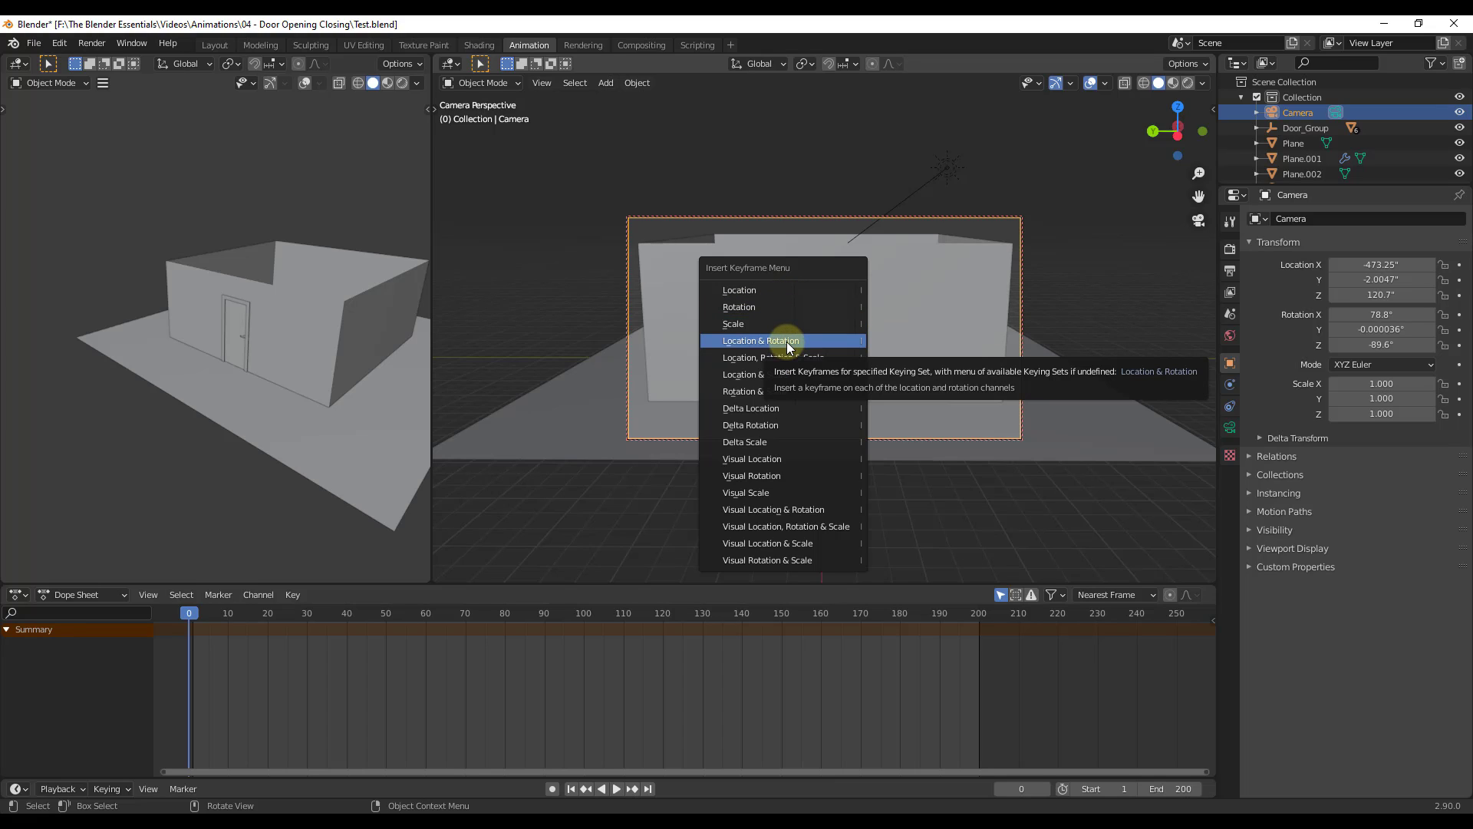
{"action": "left_click", "coordinate": [1389, 345]}
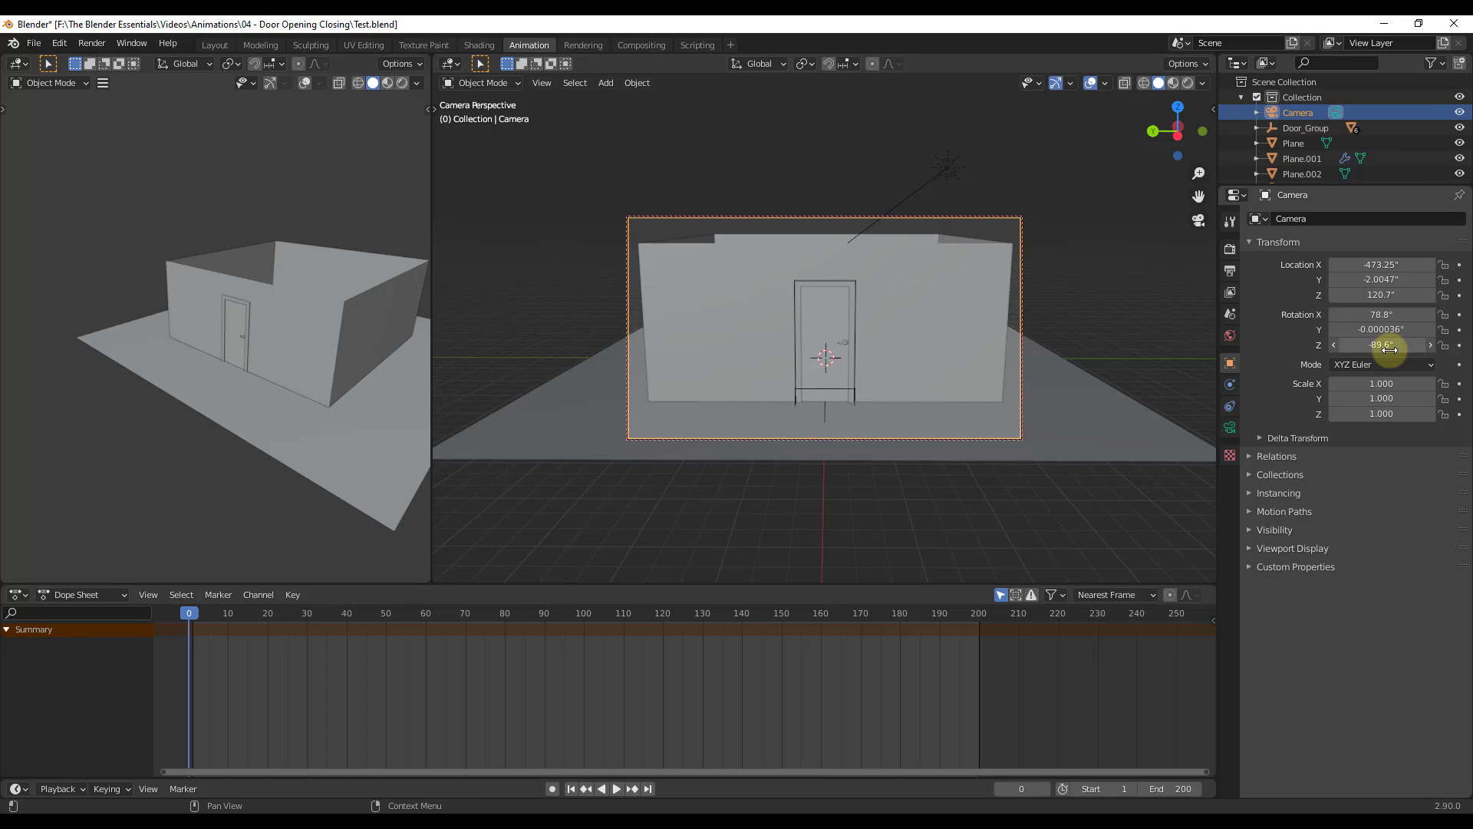
{"action": "key", "text": "BackSpace"}
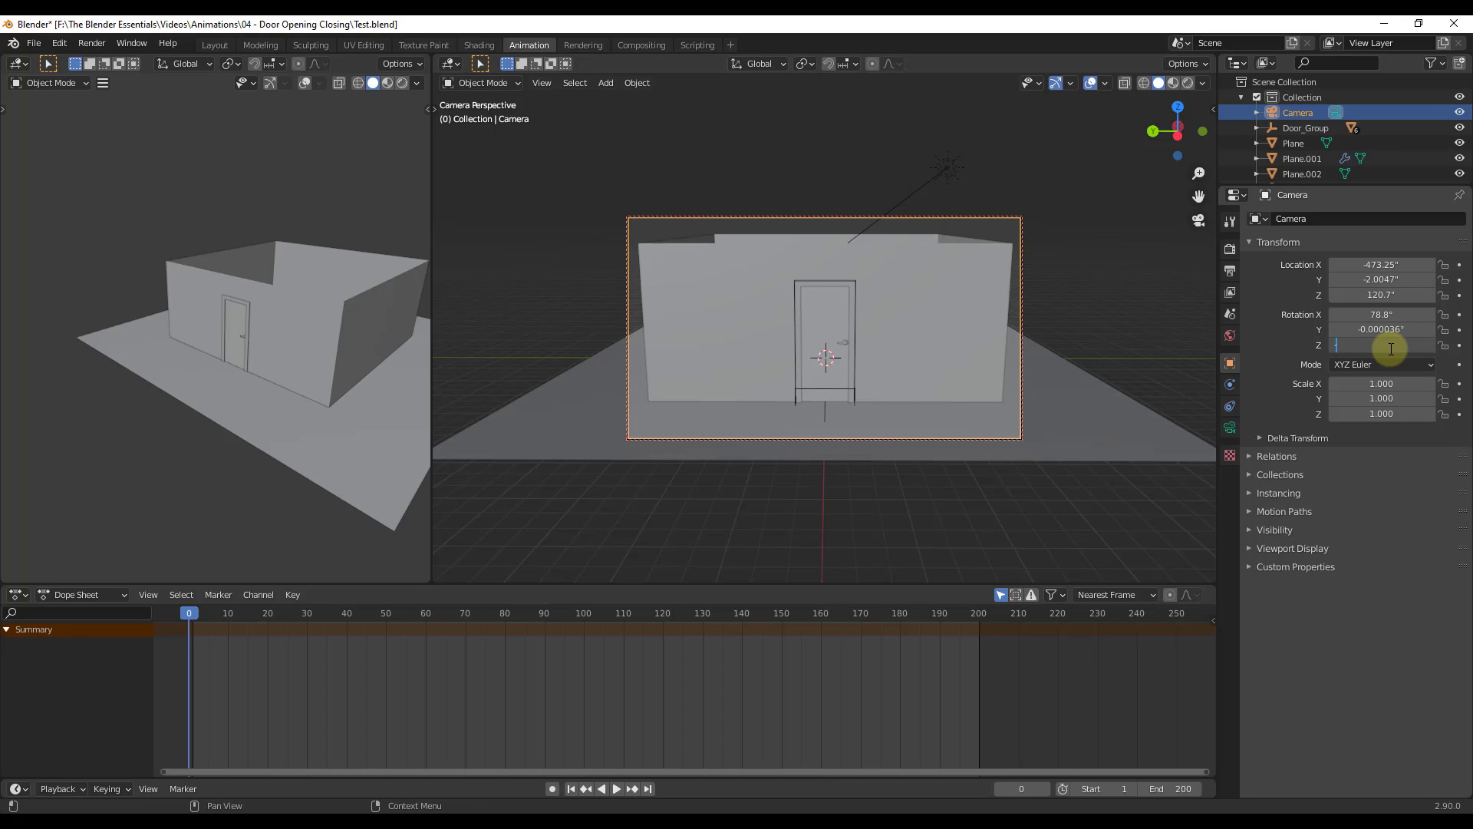
{"action": "type", "text": "-90"}
{"action": "key", "text": "Return"}
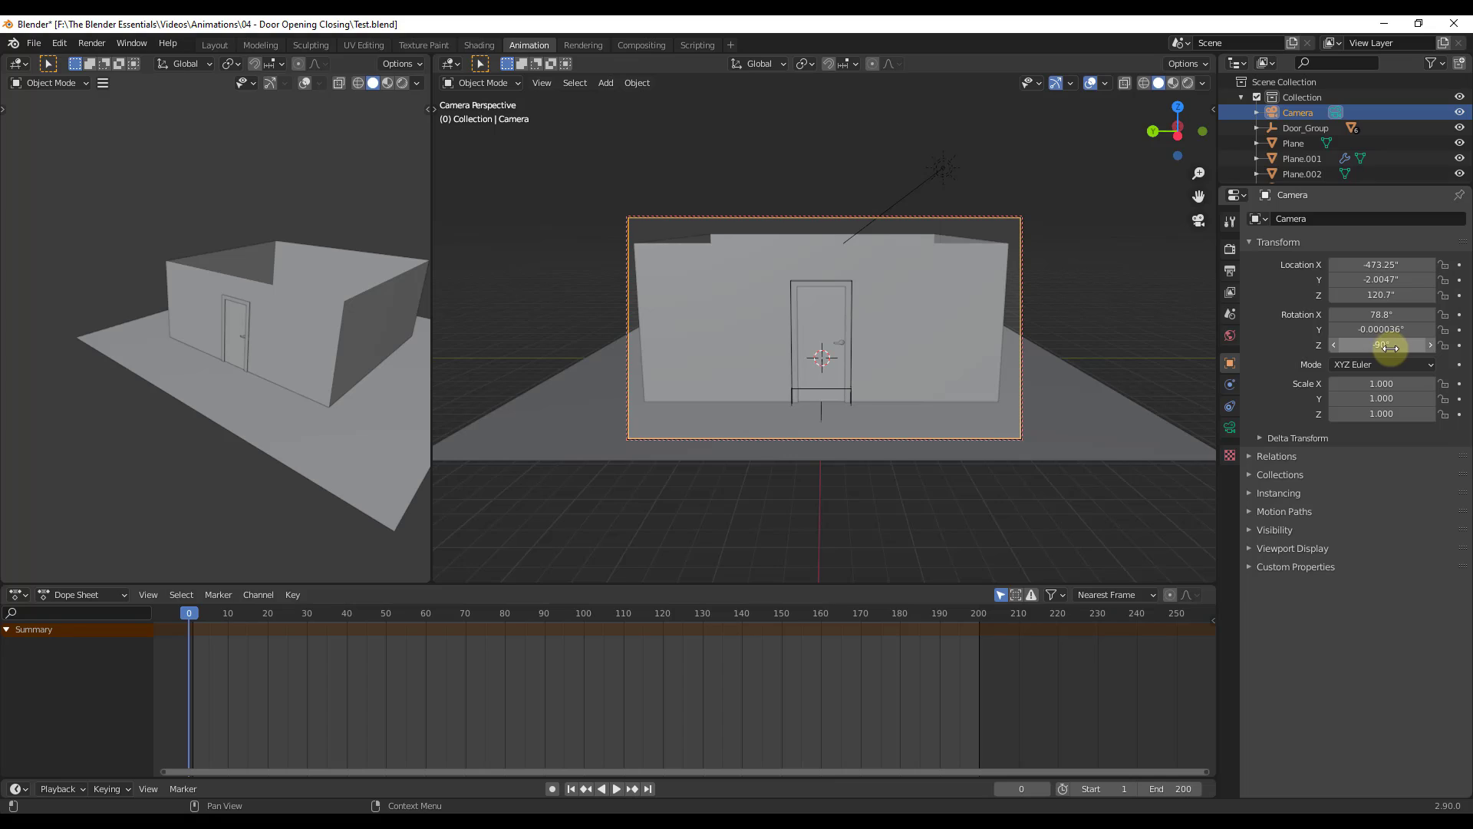
{"action": "left_click", "coordinate": [1376, 325]}
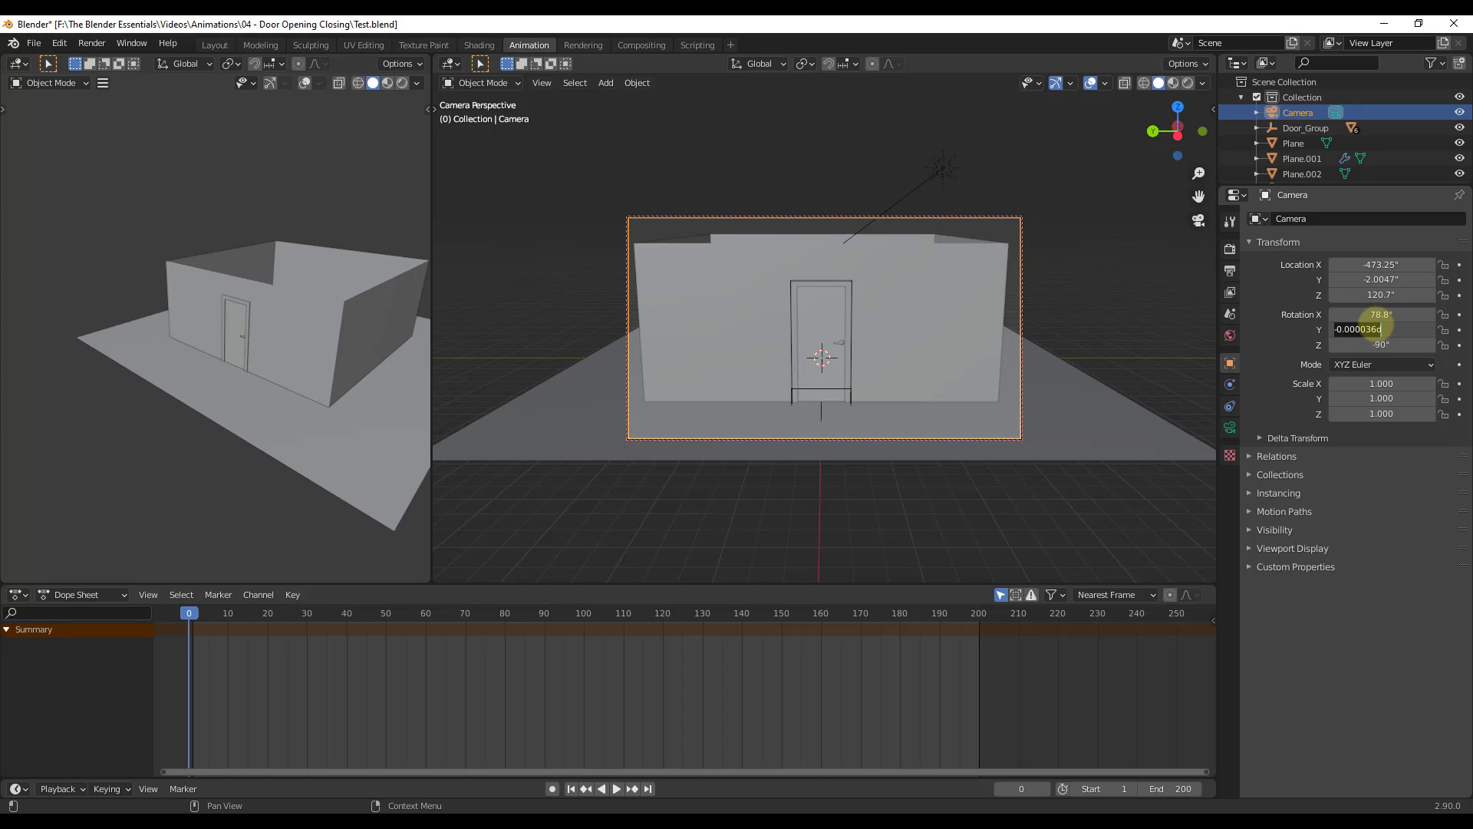
{"action": "key", "text": "ctrl+a"}
{"action": "type", "text": "0"}
{"action": "key", "text": "Return"}
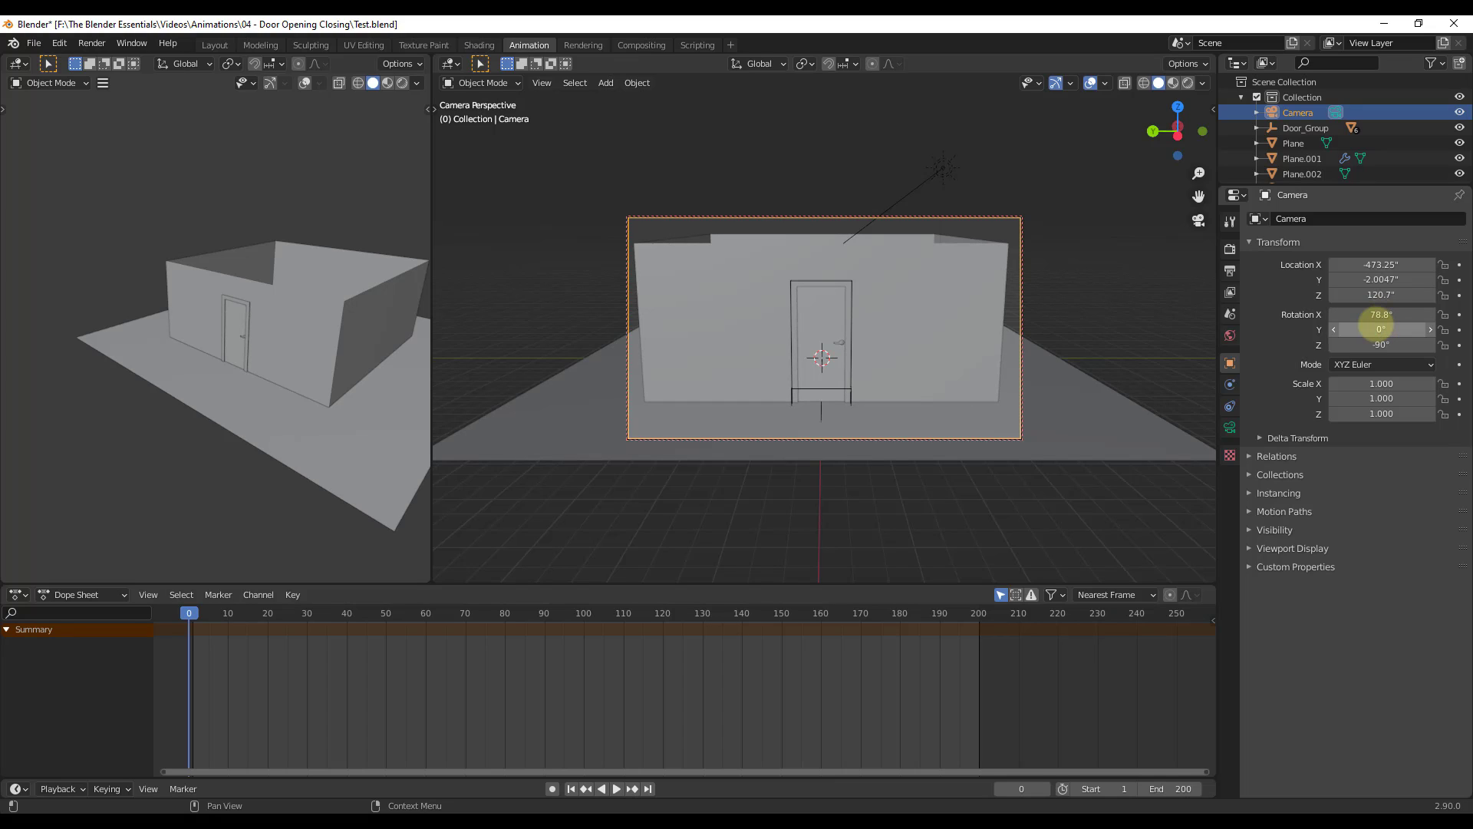
Insert a Location & Rotation keyframe for the camera at frame 0
{"action": "right_click", "coordinate": [758, 343]}
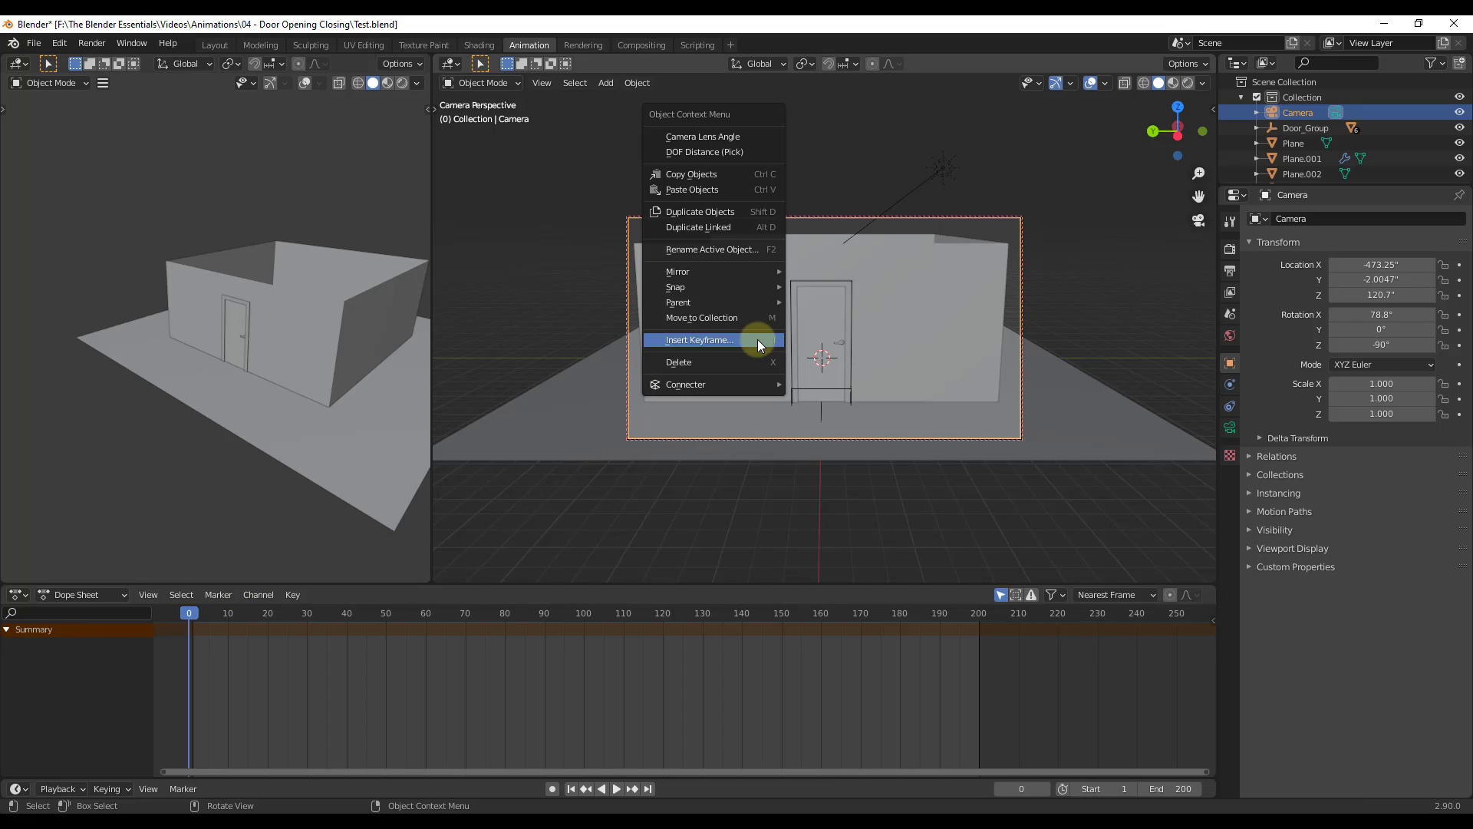
{"action": "left_click", "coordinate": [757, 341]}
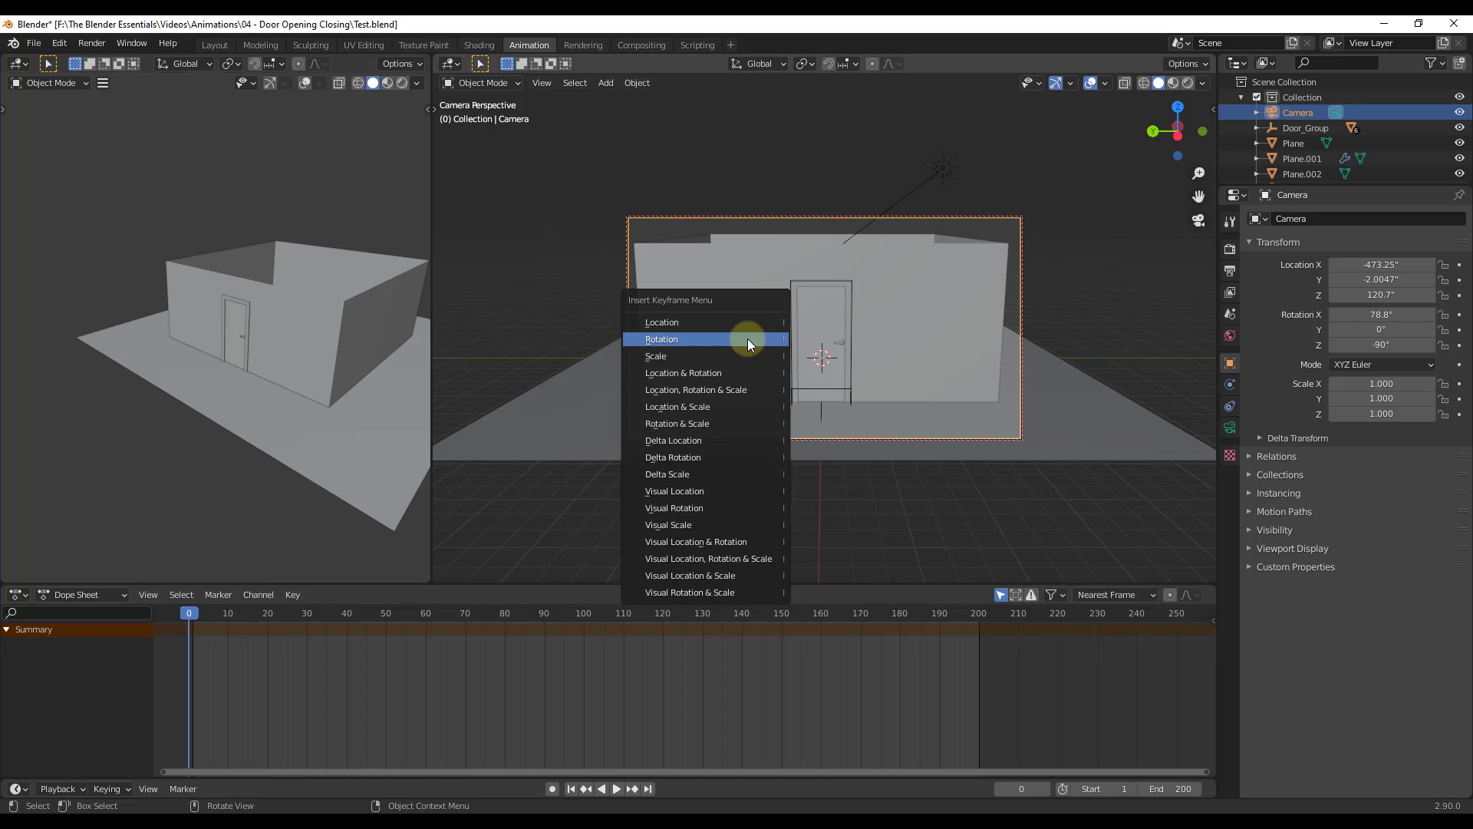
{"action": "left_click", "coordinate": [707, 373]}
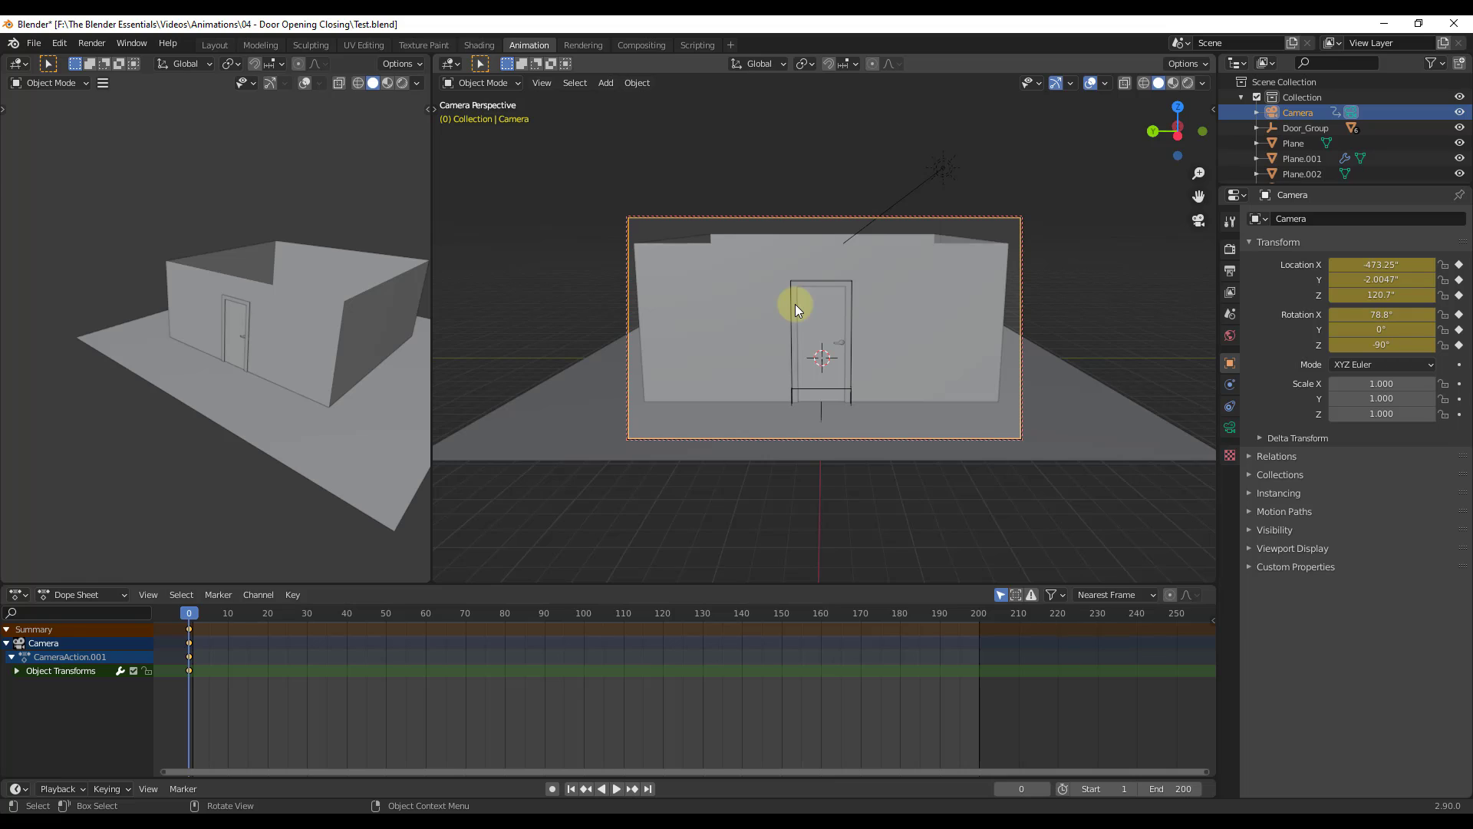
Go to frame 60 and dolly and tilt the camera up close to the doorway
{"action": "key", "text": "space"}
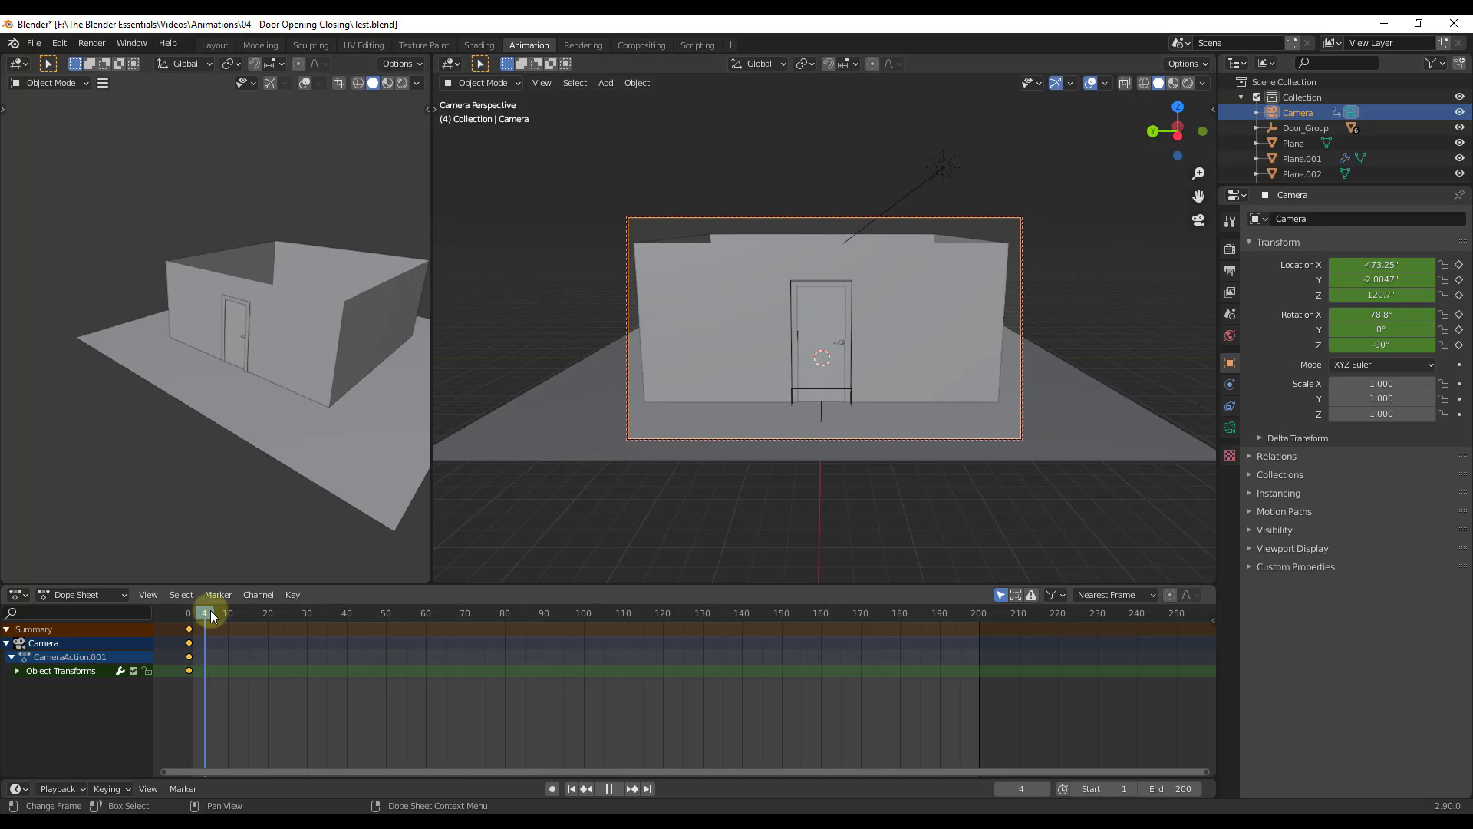
{"action": "left_click_drag", "start_coordinate": [213, 615], "coordinate": [426, 618]}
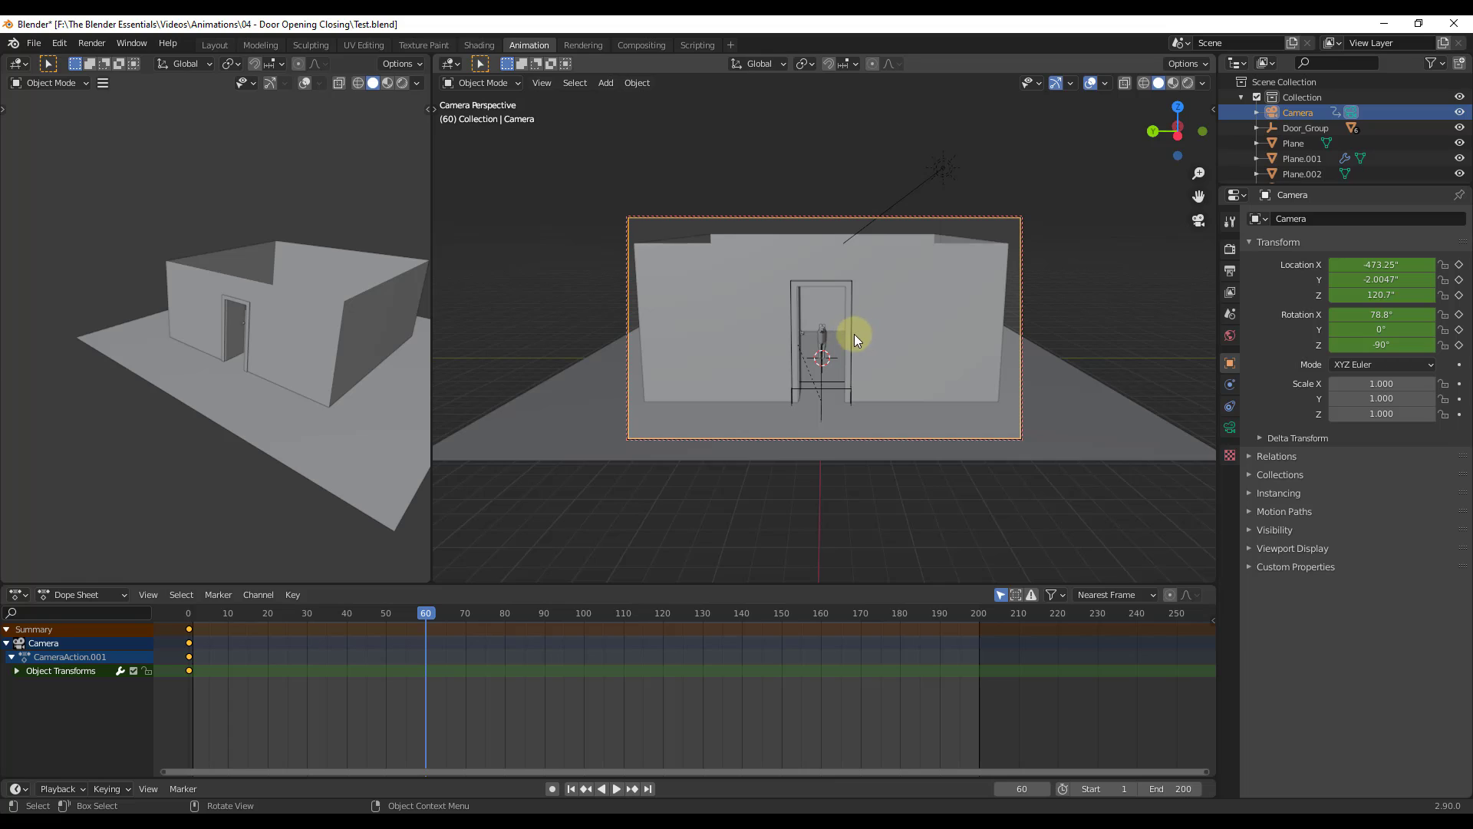
{"action": "scroll", "coordinate": [842, 333], "scroll_direction": "up", "scroll_amount": 5}
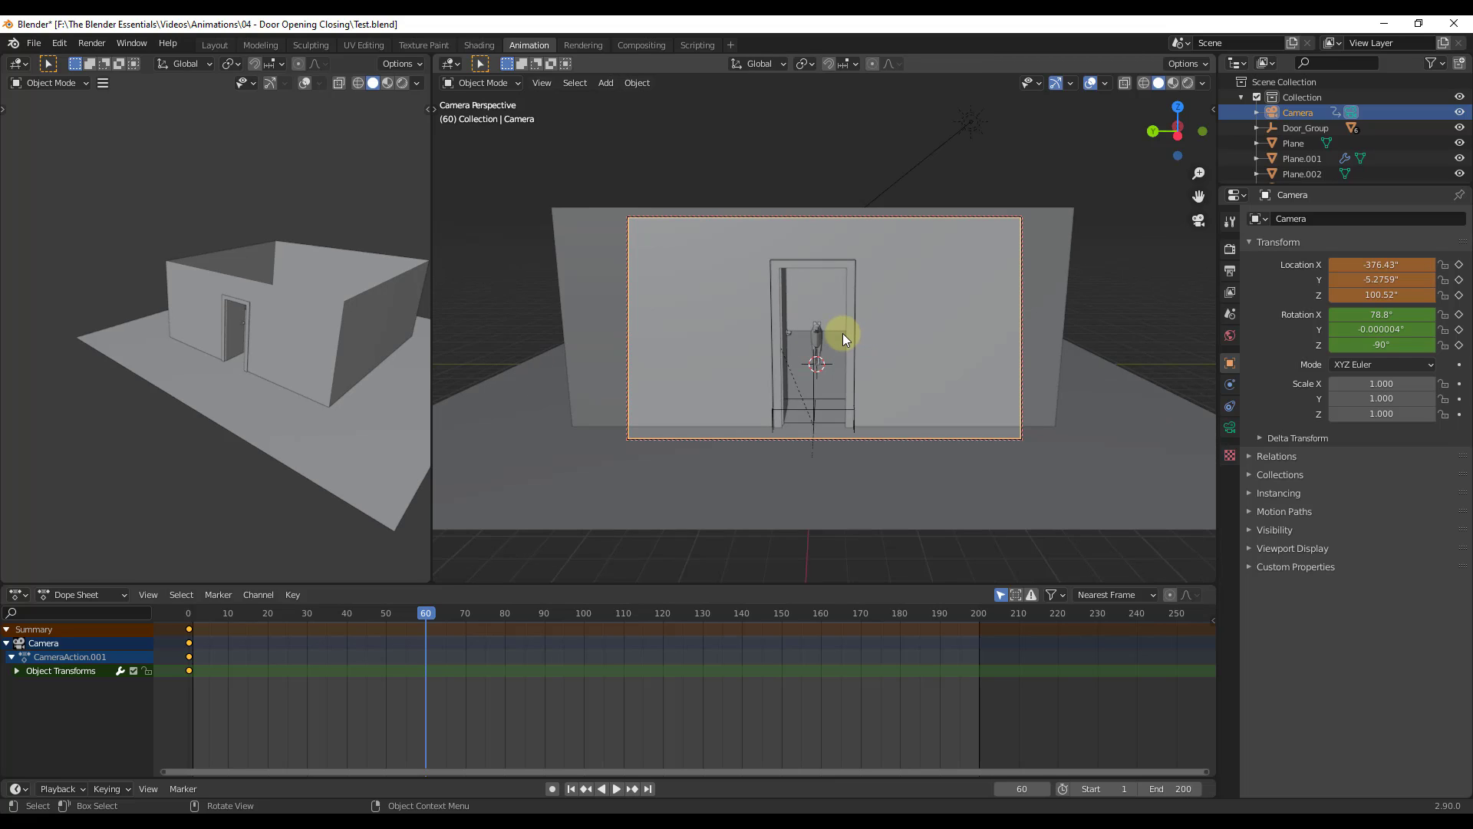
{"action": "scroll", "coordinate": [847, 335], "scroll_direction": "up", "scroll_amount": 3}
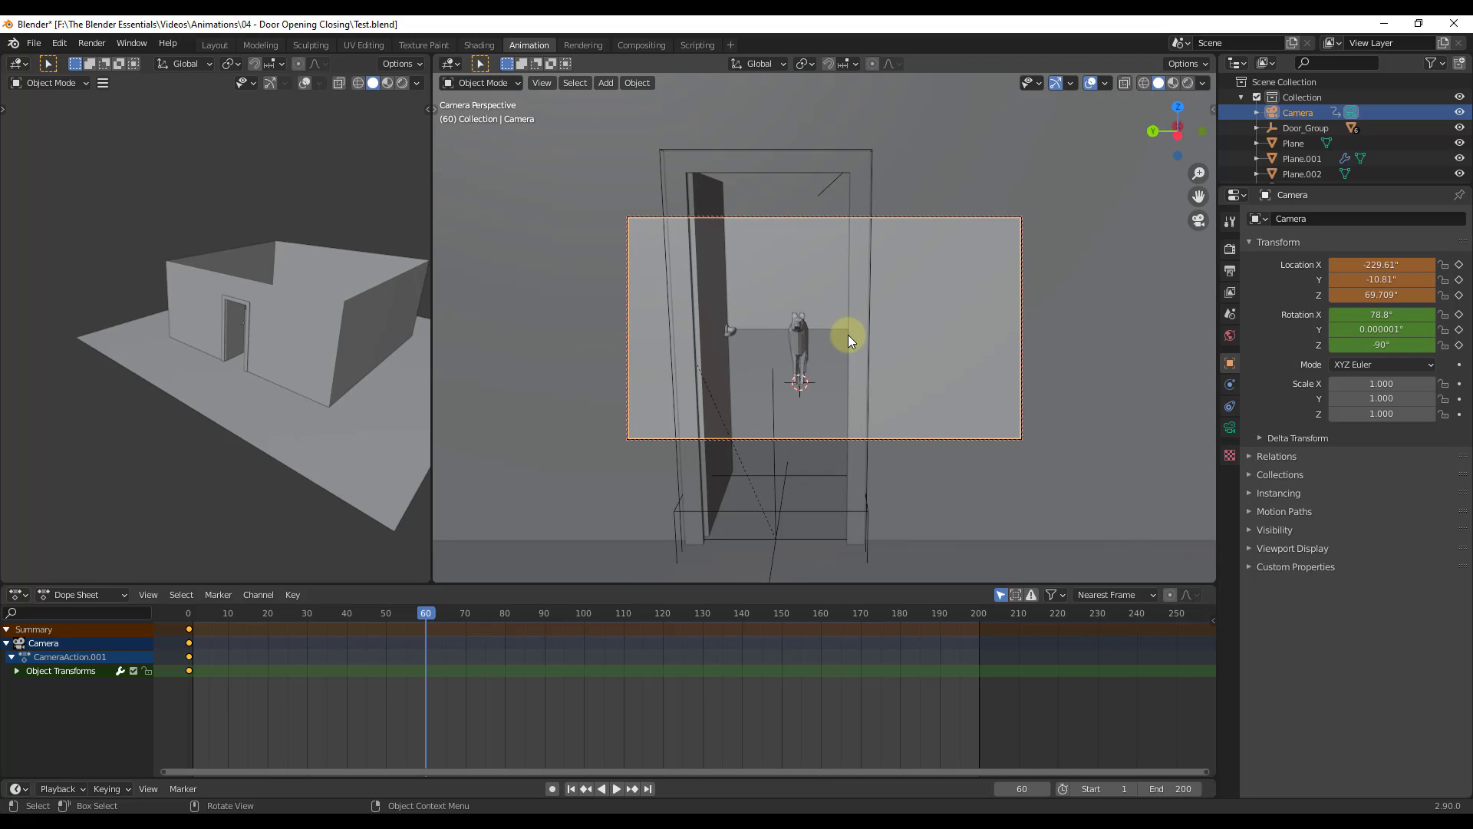
{"action": "scroll", "coordinate": [851, 335], "scroll_direction": "up", "scroll_amount": 4}
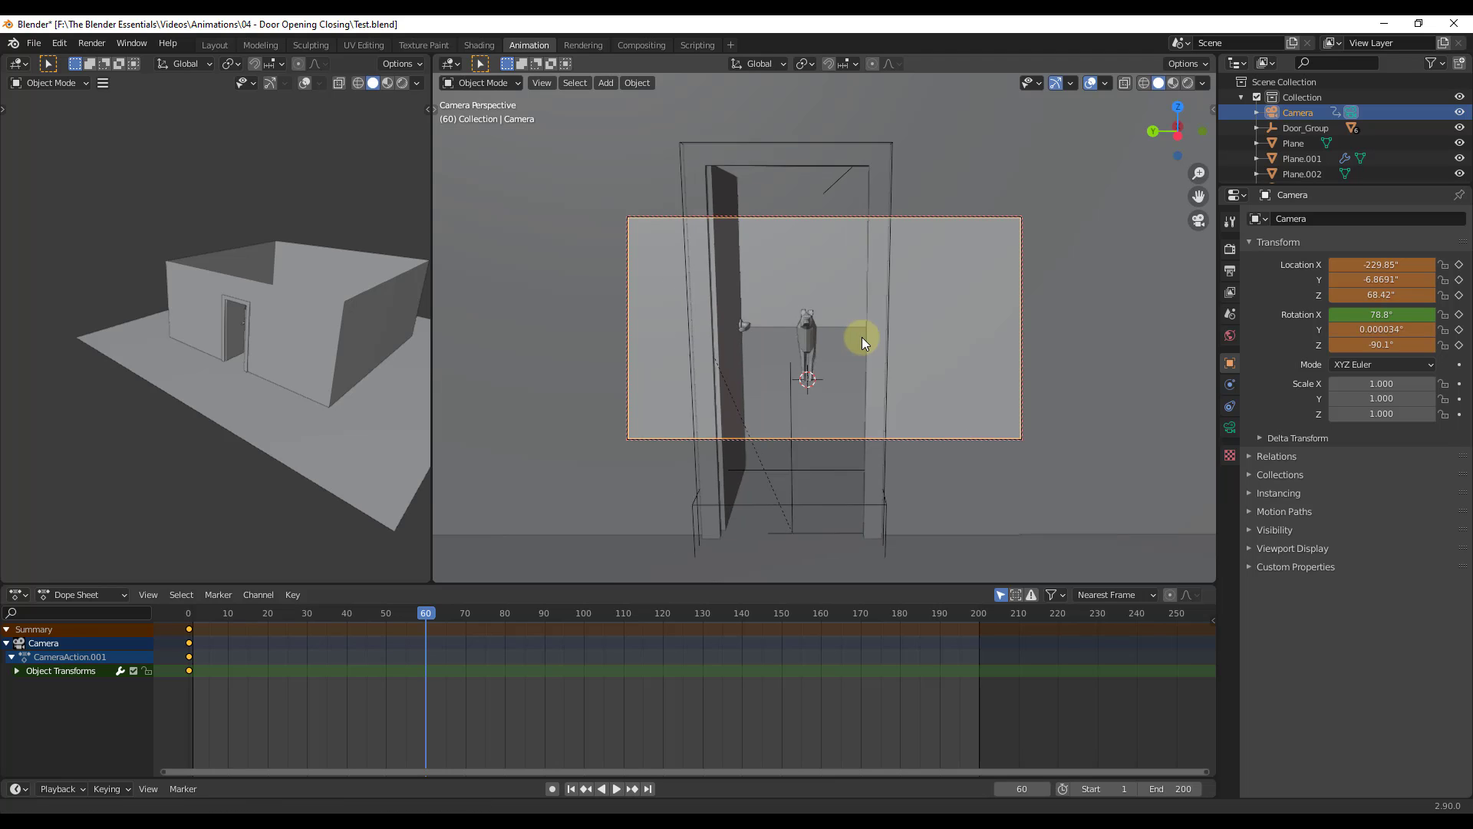
{"action": "mouse_move", "coordinate": [858, 320]}
{"action": "middle_mouse_down"}
{"action": "mouse_move", "coordinate": [859, 270]}
{"action": "mouse_move", "coordinate": [848, 306]}
{"action": "middle_mouse_up"}
{"action": "mouse_move", "coordinate": [844, 357]}
{"action": "middle_mouse_down", "text": "shift"}
{"action": "mouse_move", "coordinate": [841, 336]}
{"action": "mouse_move", "coordinate": [849, 356]}
{"action": "middle_mouse_up", "text": "shift"}
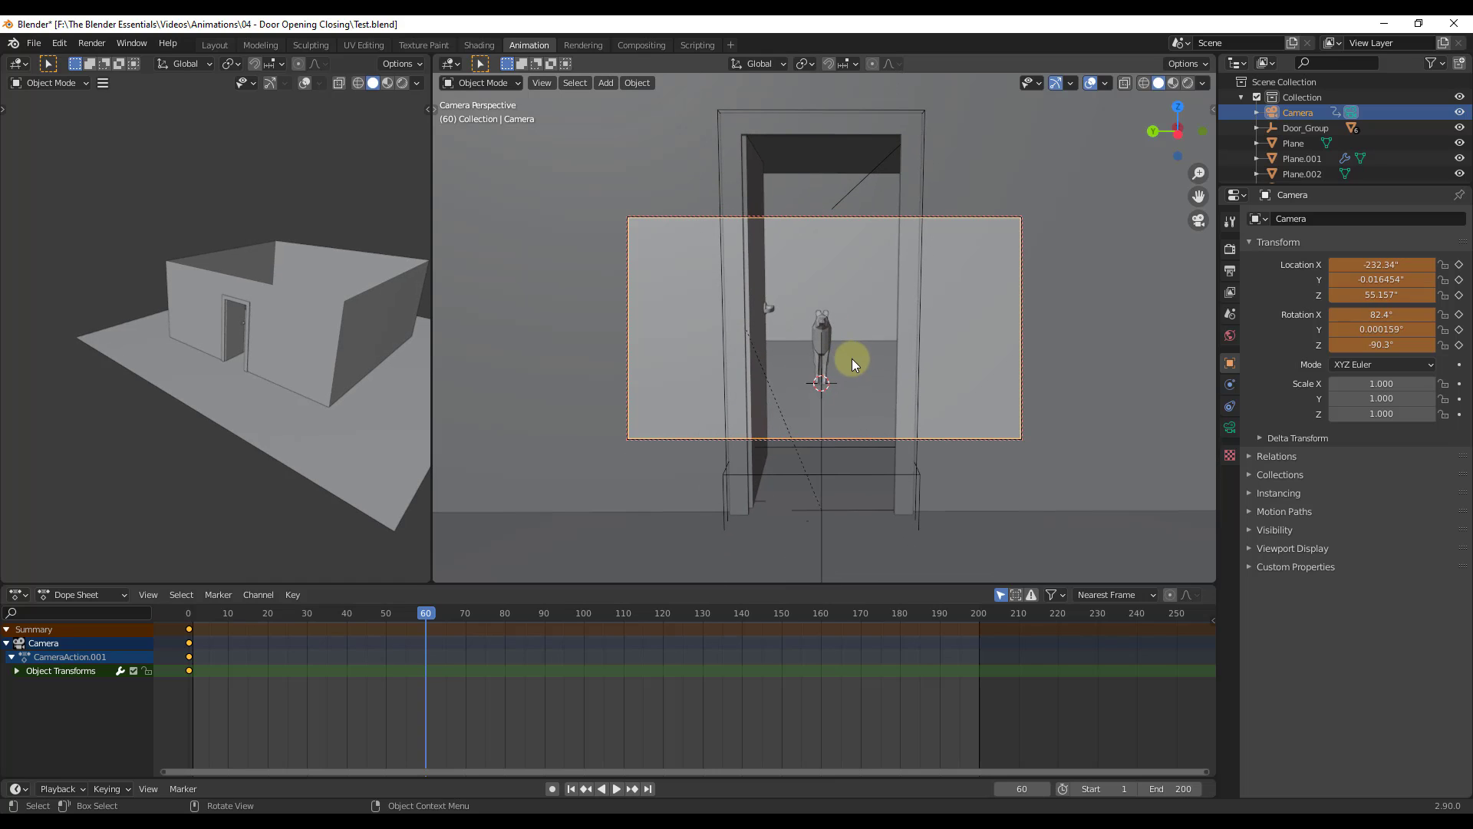
Zero the camera's Rotation Y, key it at frame 60, then scrub back to check
{"action": "left_click", "coordinate": [1353, 330]}
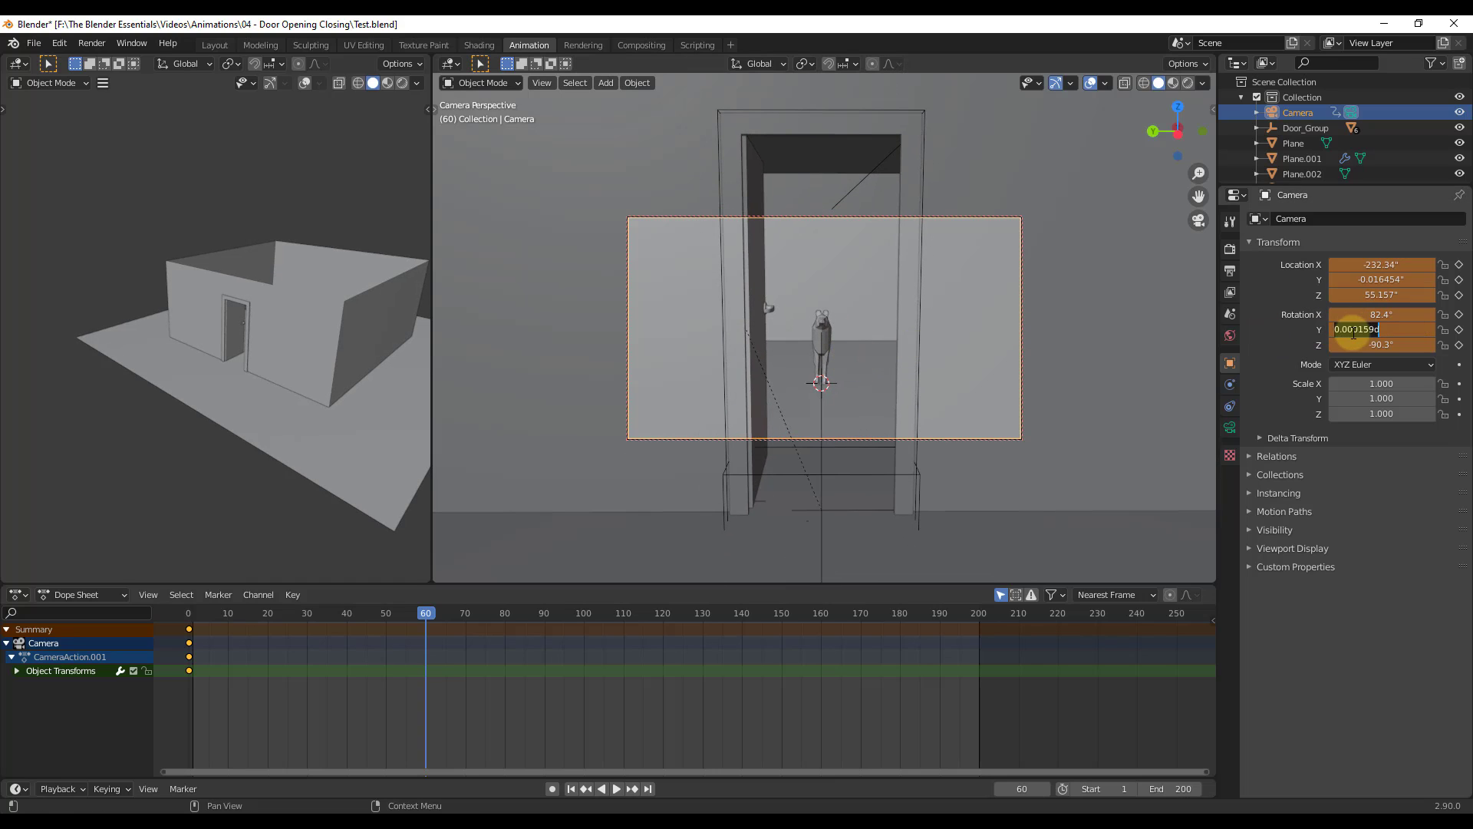
{"action": "type", "text": "0"}
{"action": "key", "text": "Return"}
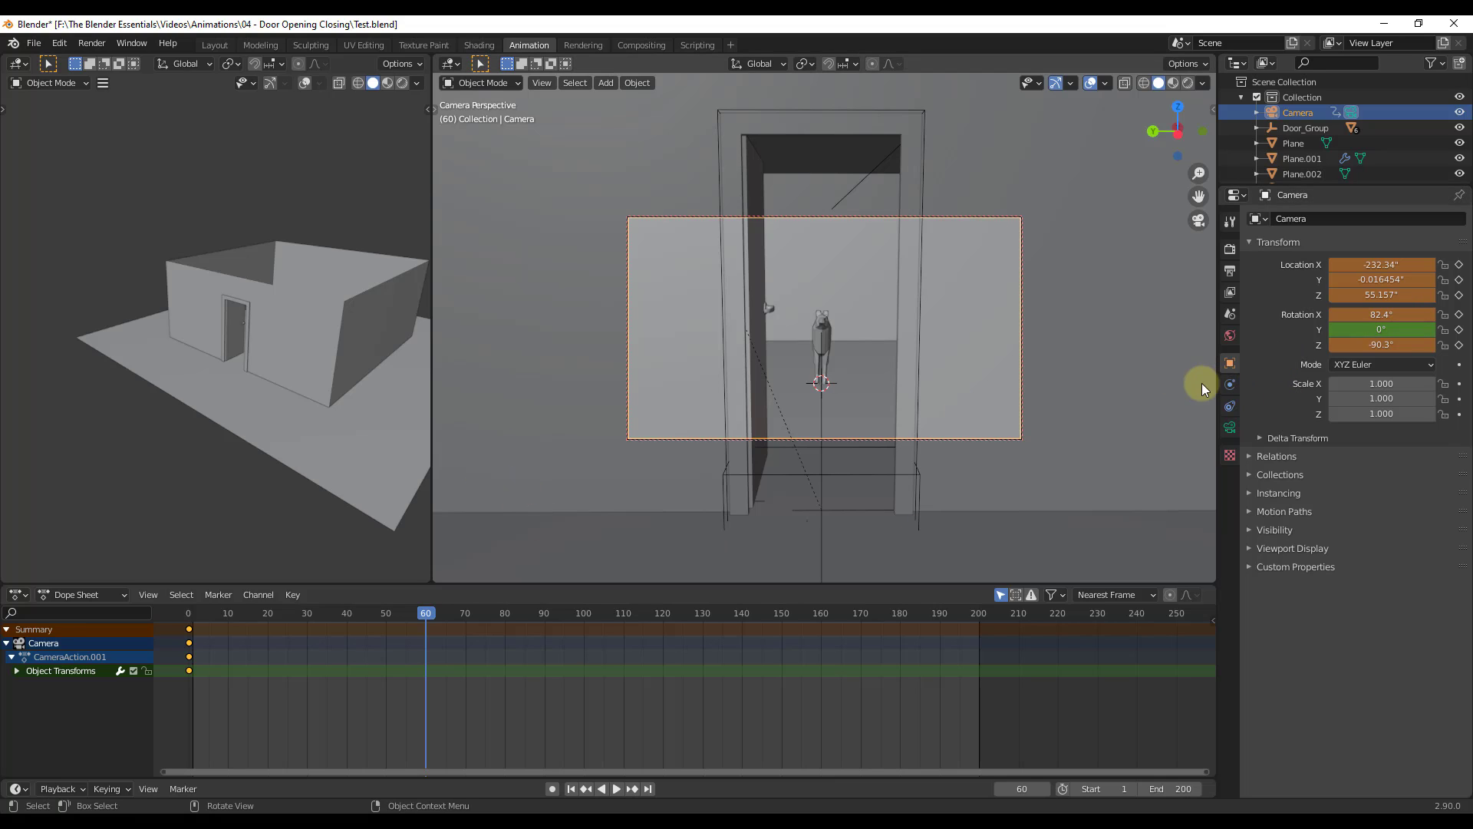
{"action": "right_click", "coordinate": [426, 613]}
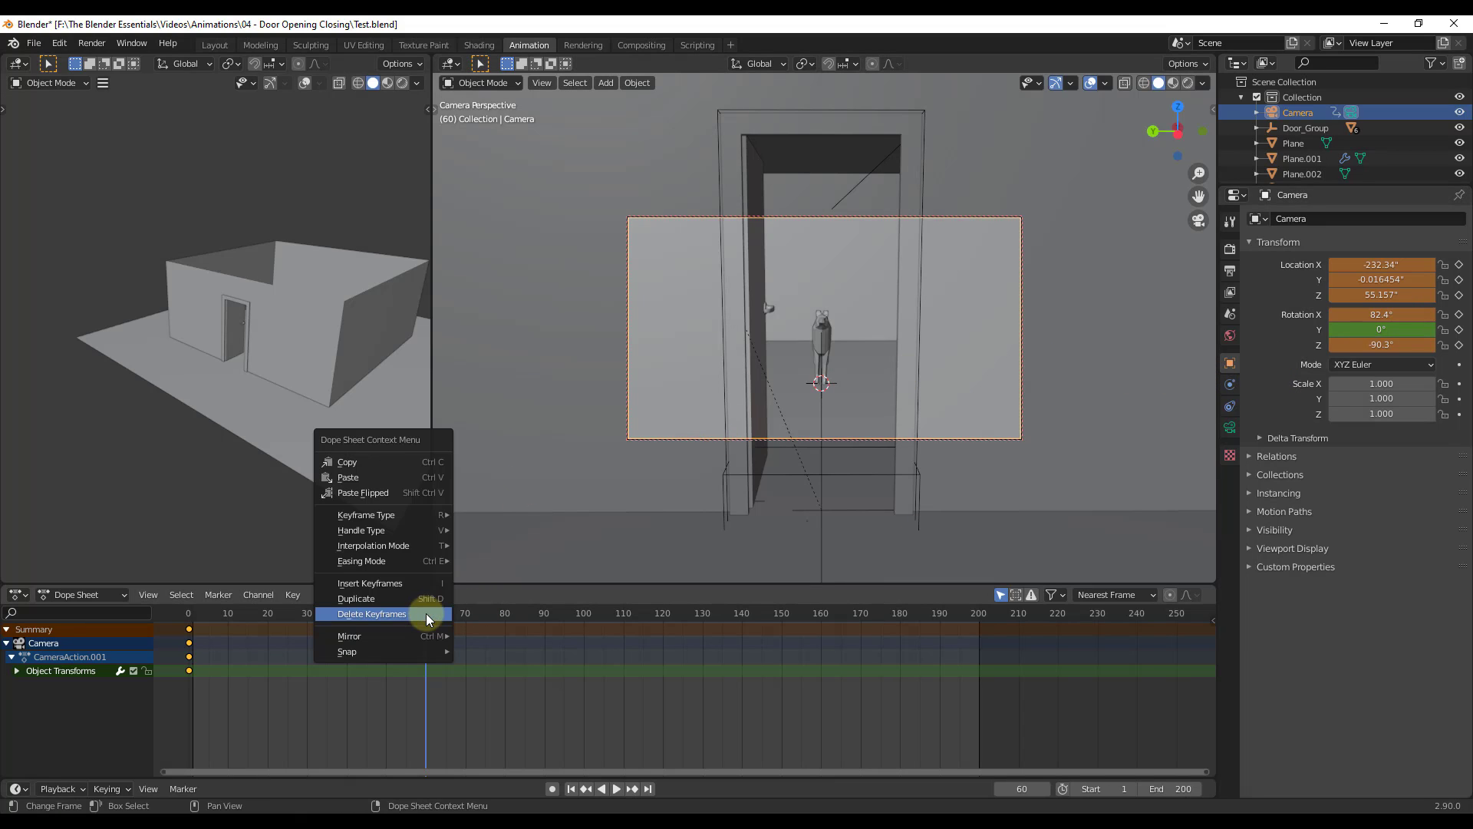
{"action": "left_click", "coordinate": [392, 584]}
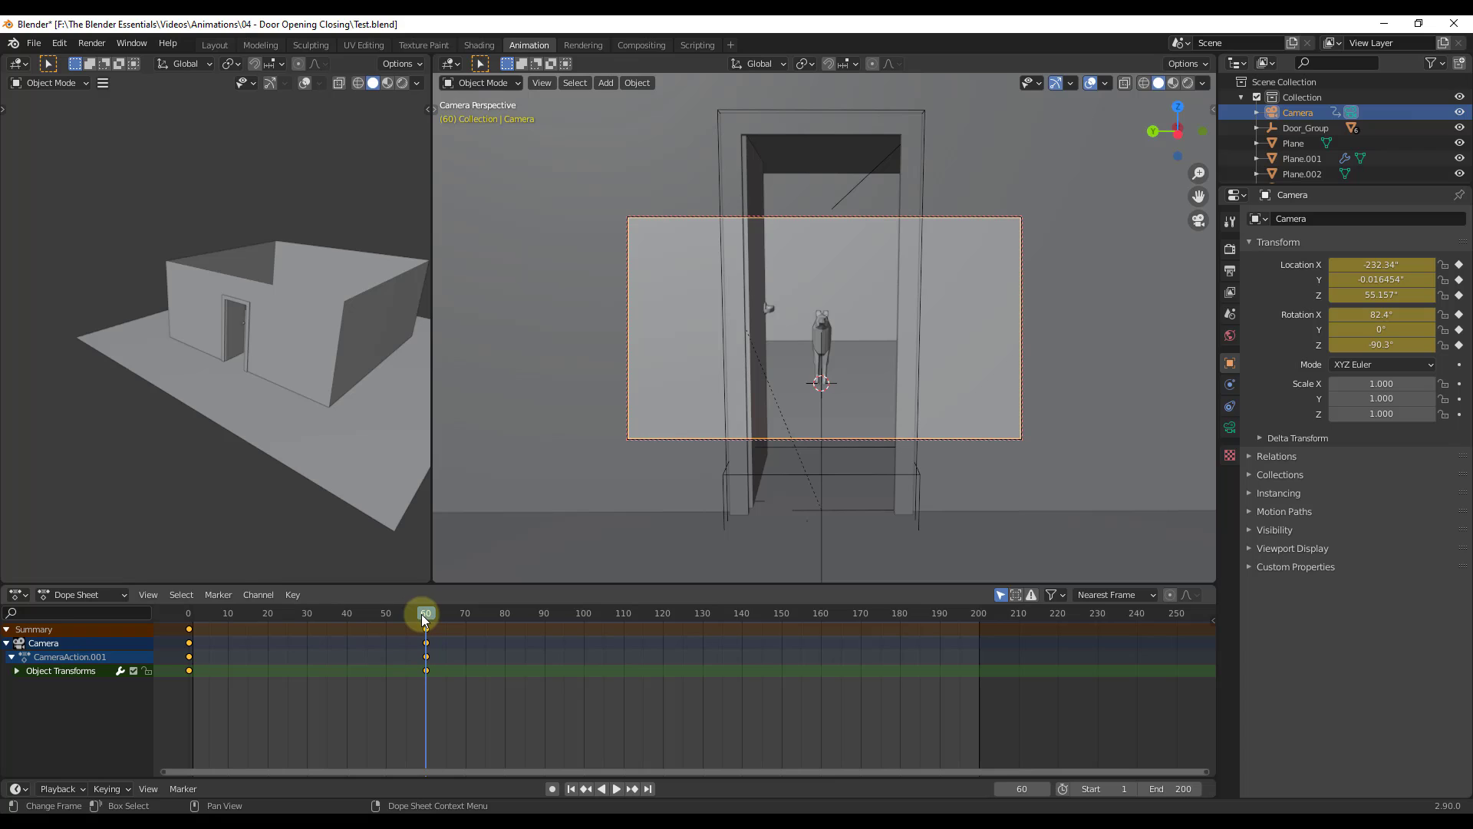
{"action": "left_click_drag", "start_coordinate": [424, 616], "coordinate": [189, 624]}
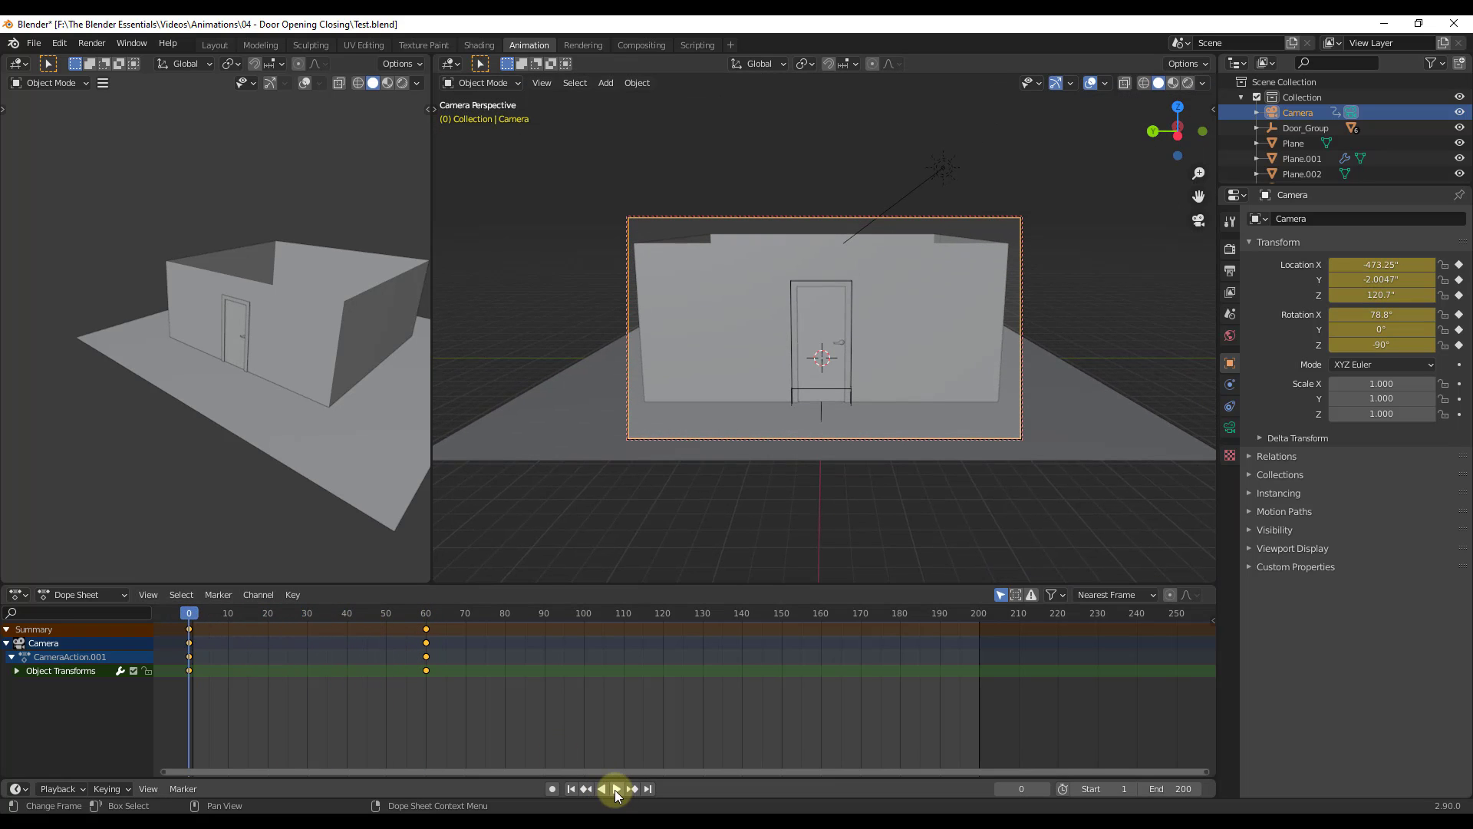
{"action": "left_click", "coordinate": [616, 789]}
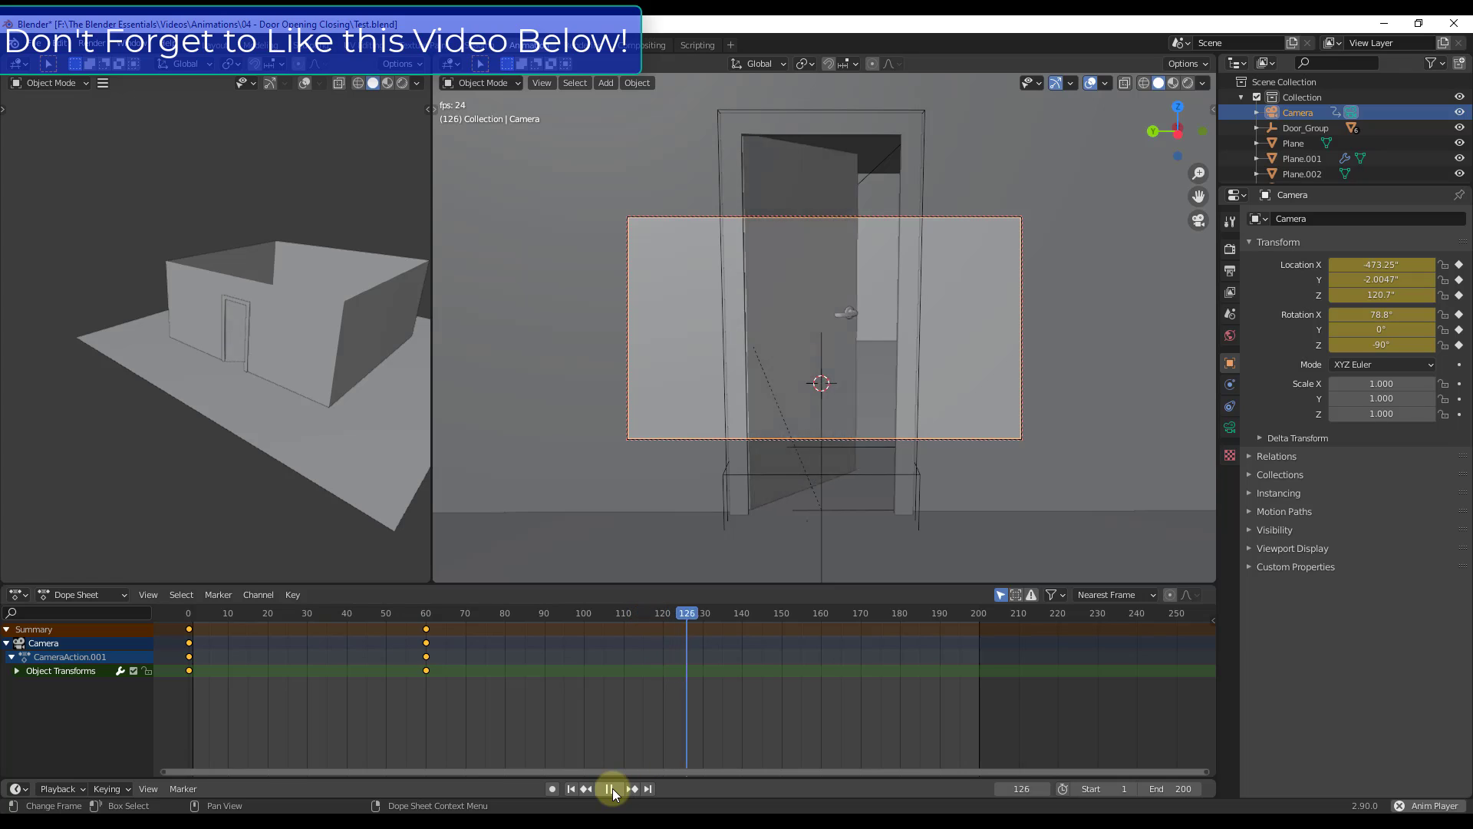
{"action": "left_click", "coordinate": [612, 788]}
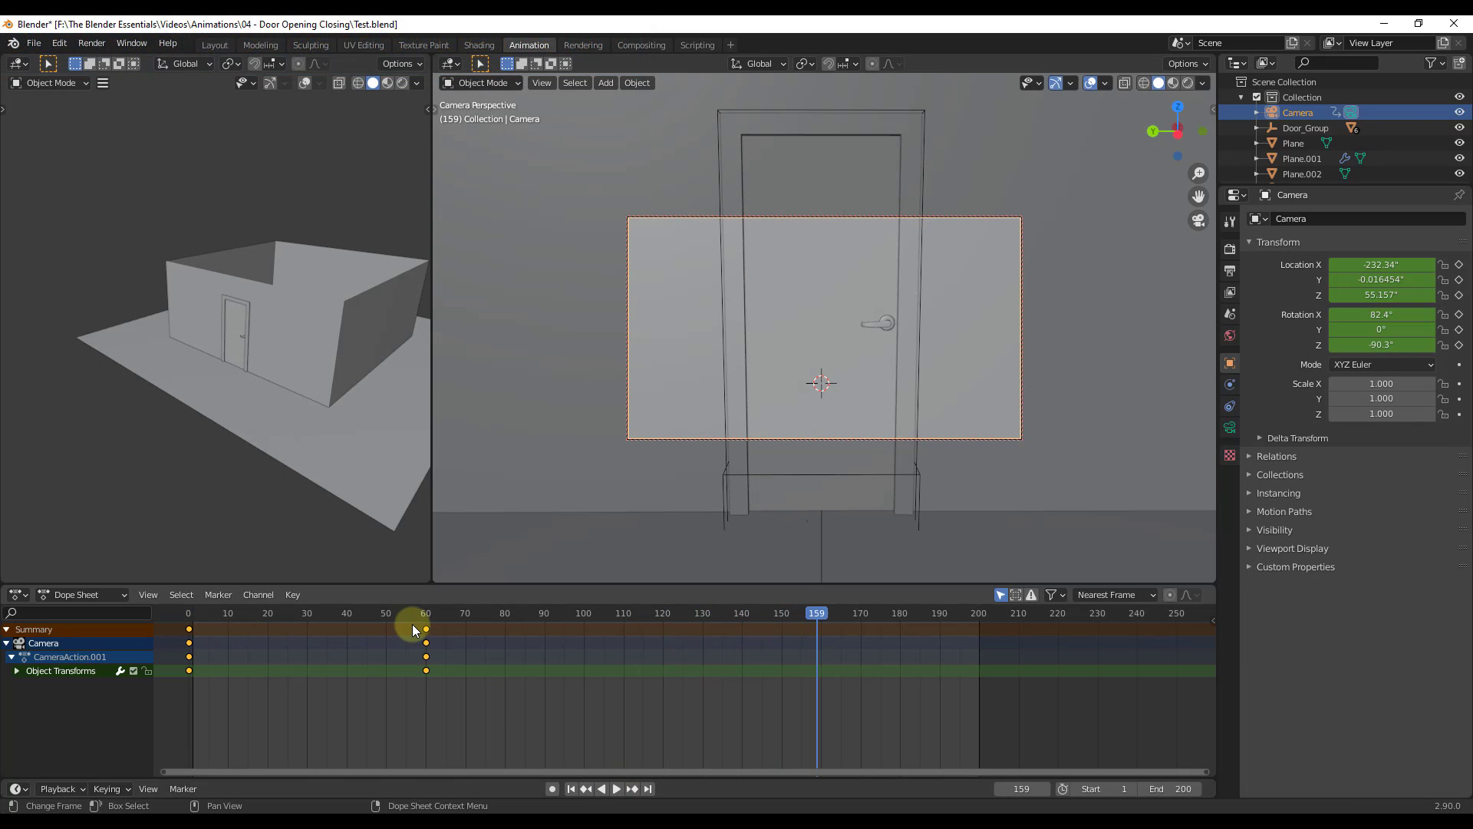
{"action": "left_click_drag", "start_coordinate": [412, 619], "coordinate": [427, 640]}
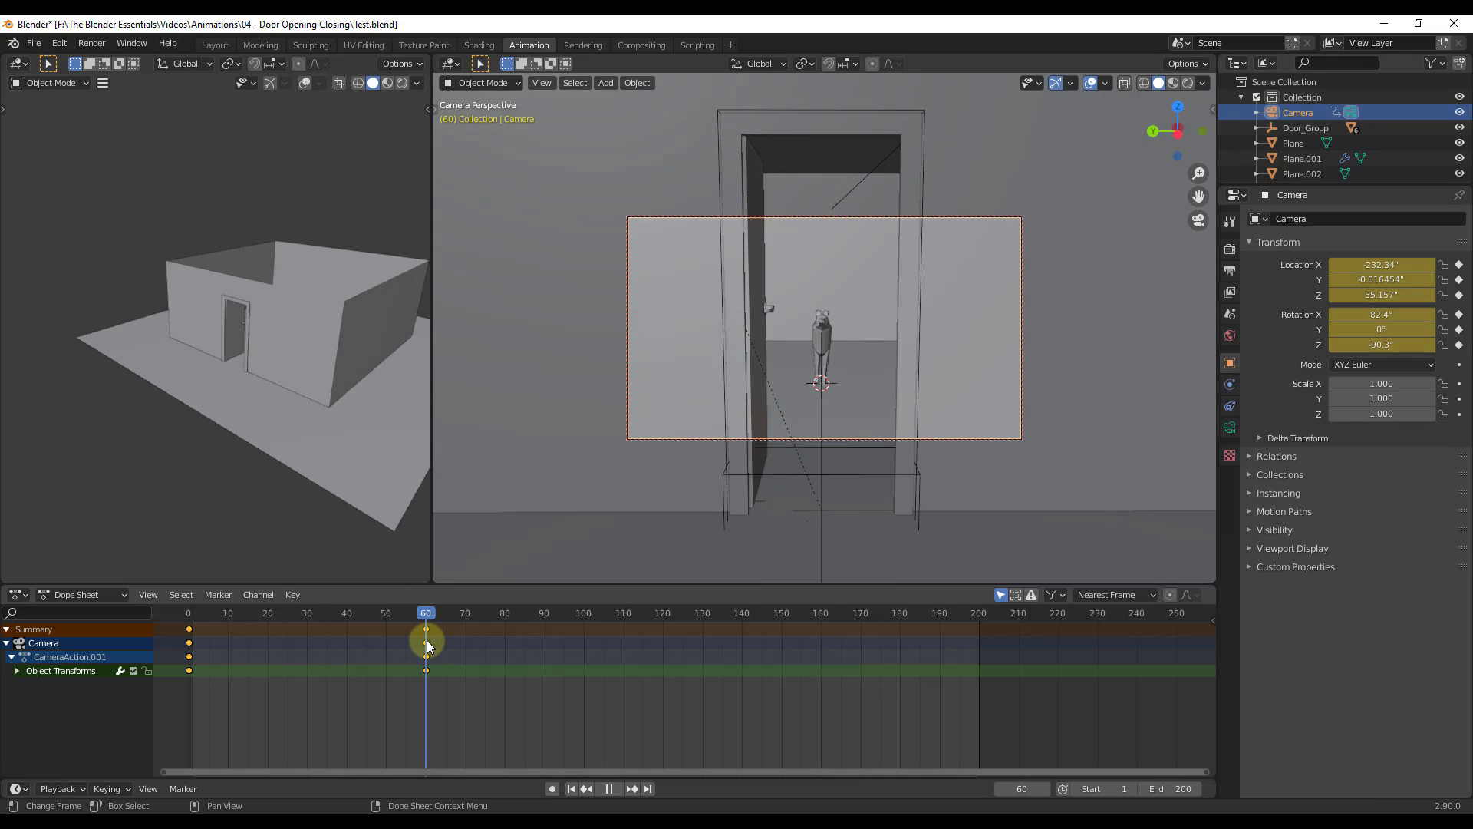
Move the frame-60 camera keyframes later to frame 100
{"action": "left_click_drag", "start_coordinate": [420, 697], "coordinate": [460, 619]}
{"action": "key", "text": "g"}
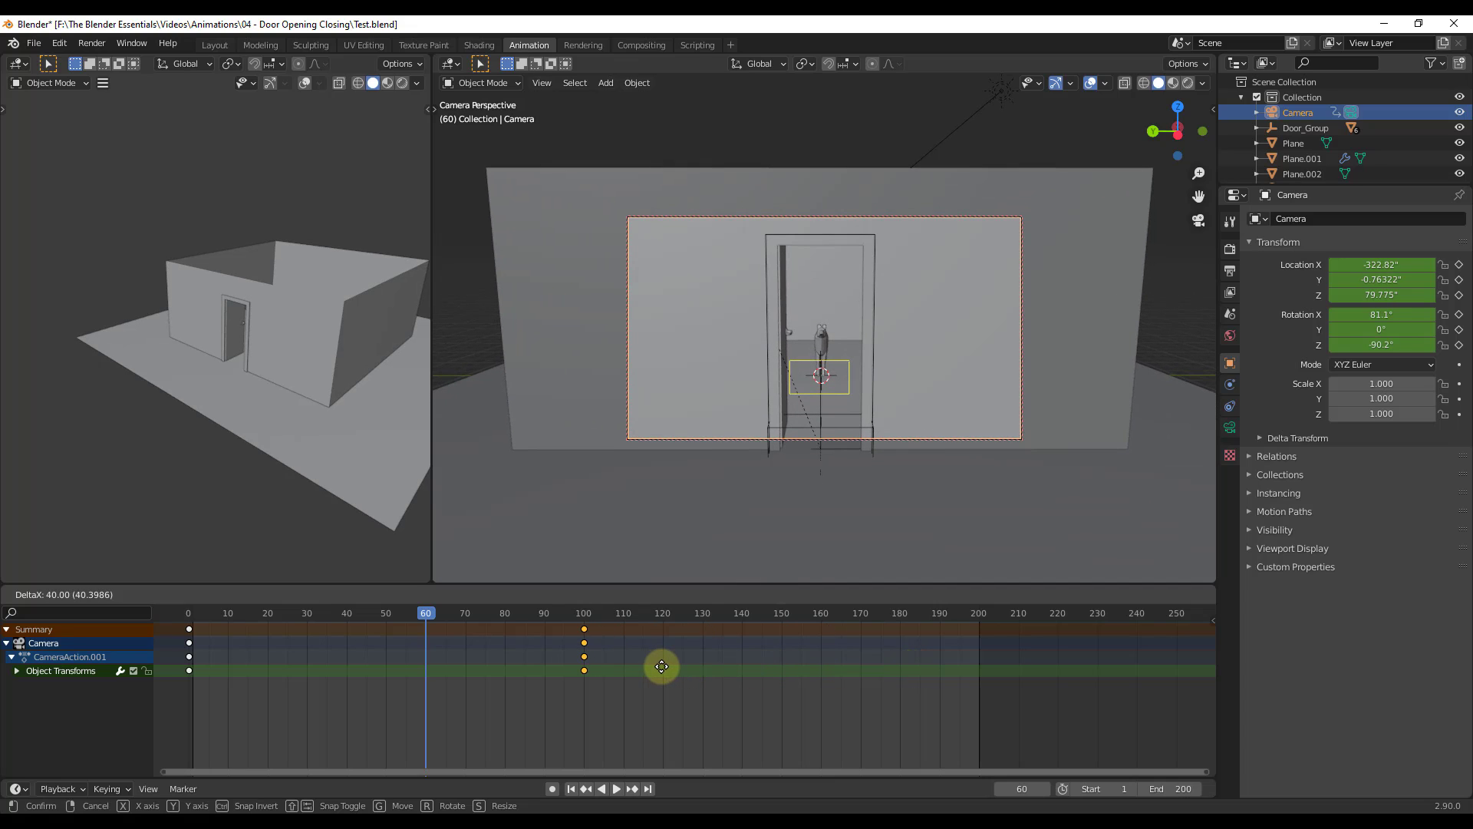
{"action": "left_click", "coordinate": [660, 666]}
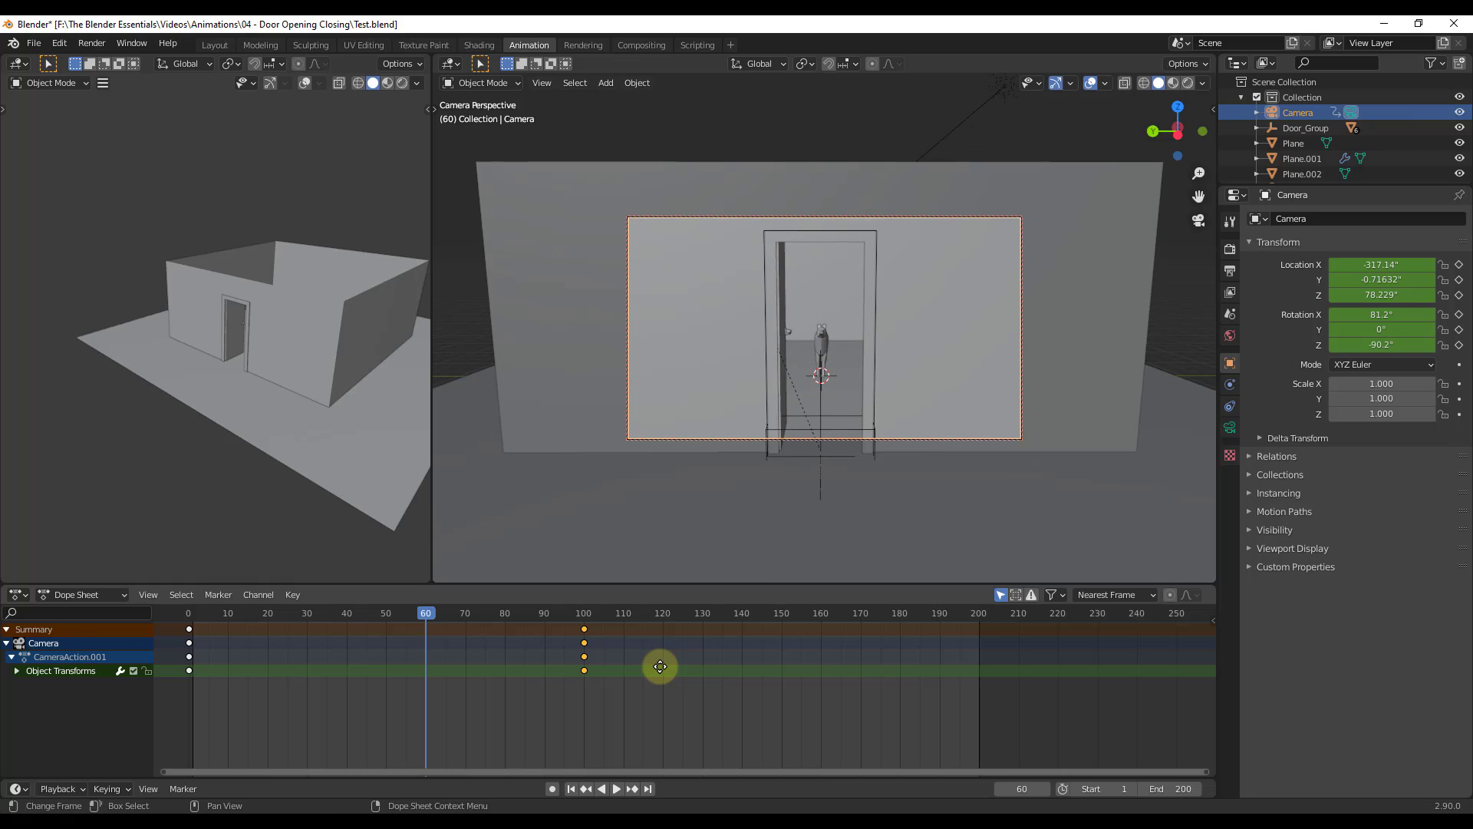
Duplicate the frame-0 keyframes onto frame 60 and rewind to frame 0
{"action": "left_click_drag", "start_coordinate": [178, 693], "coordinate": [196, 614]}
{"action": "key", "text": "shift+d"}
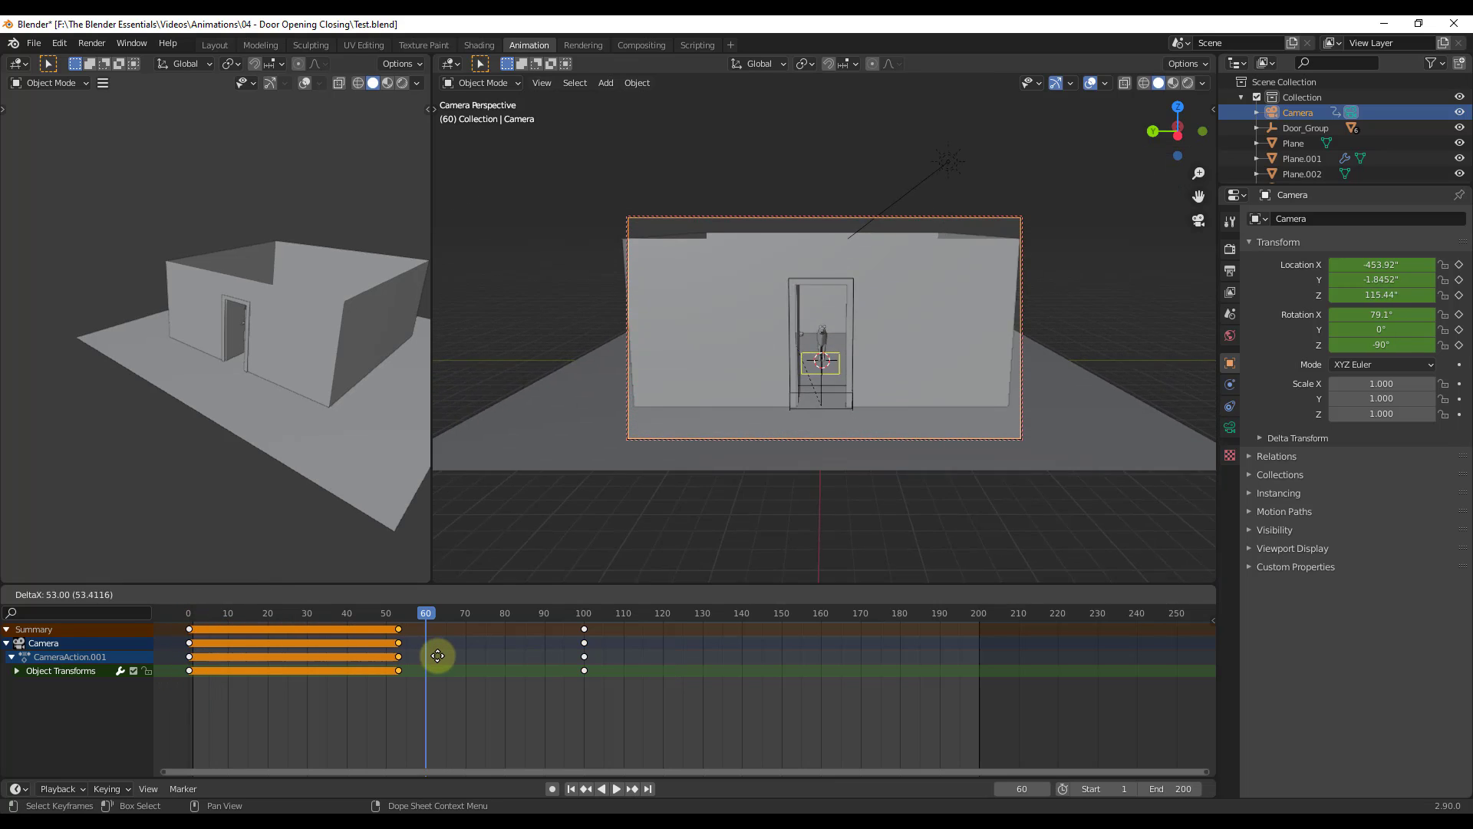
{"action": "left_click", "coordinate": [462, 658]}
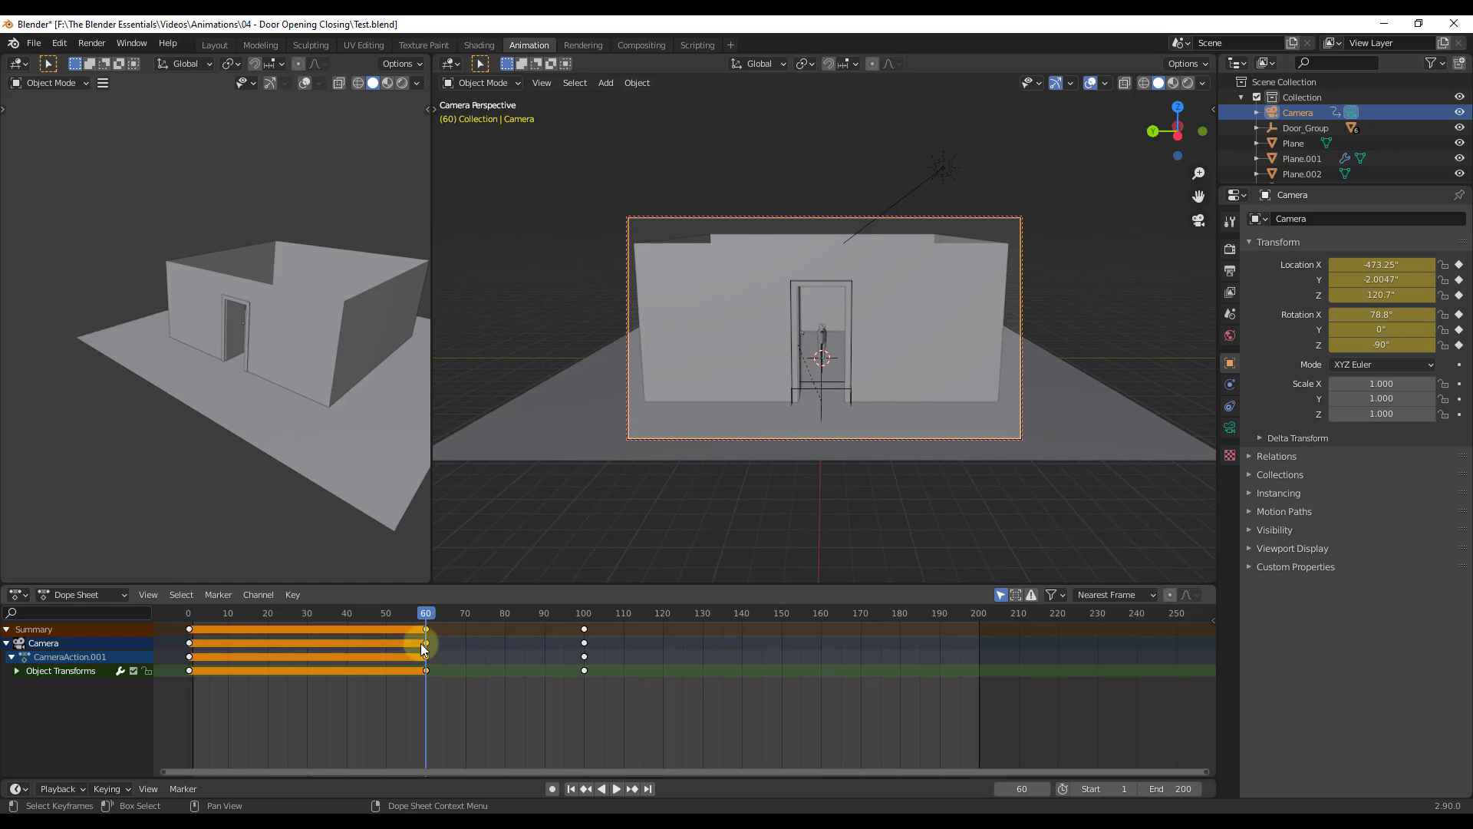
{"action": "left_click_drag", "start_coordinate": [425, 615], "coordinate": [190, 620]}
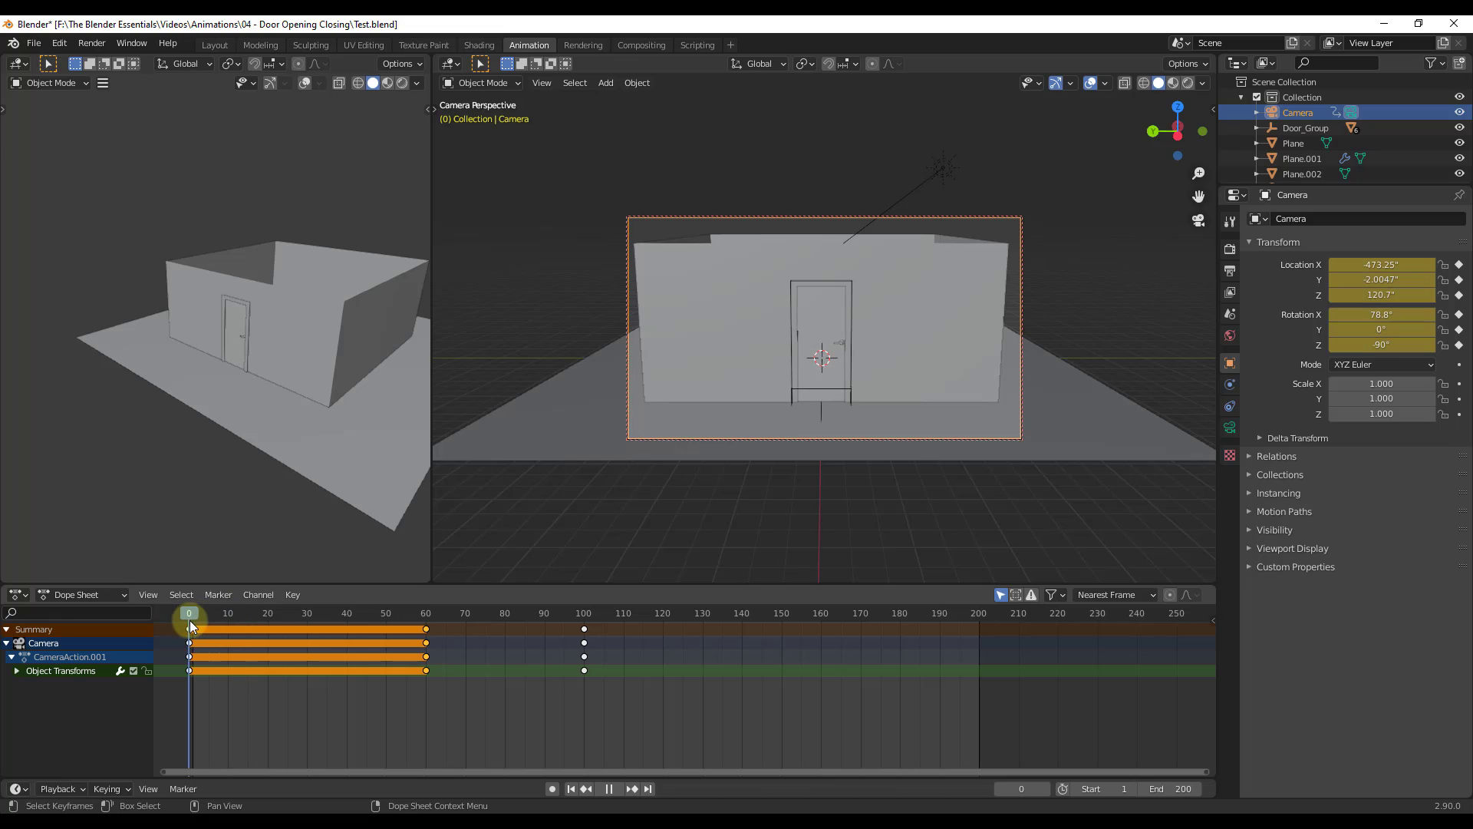
Play the animation and stop near frame 175 with the camera before the closed door
{"action": "left_click", "coordinate": [612, 789]}
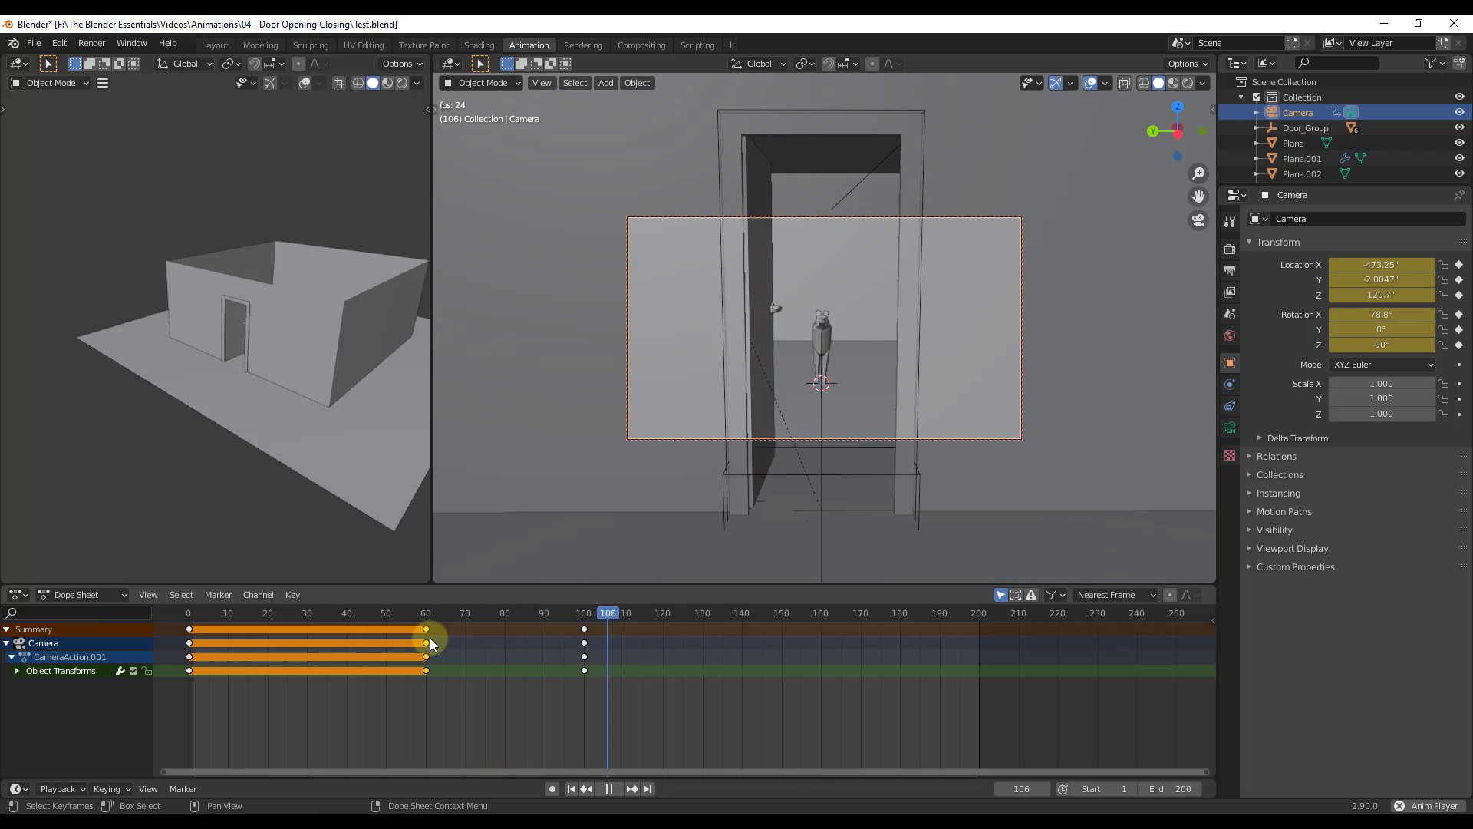
{"action": "left_click", "coordinate": [611, 789]}
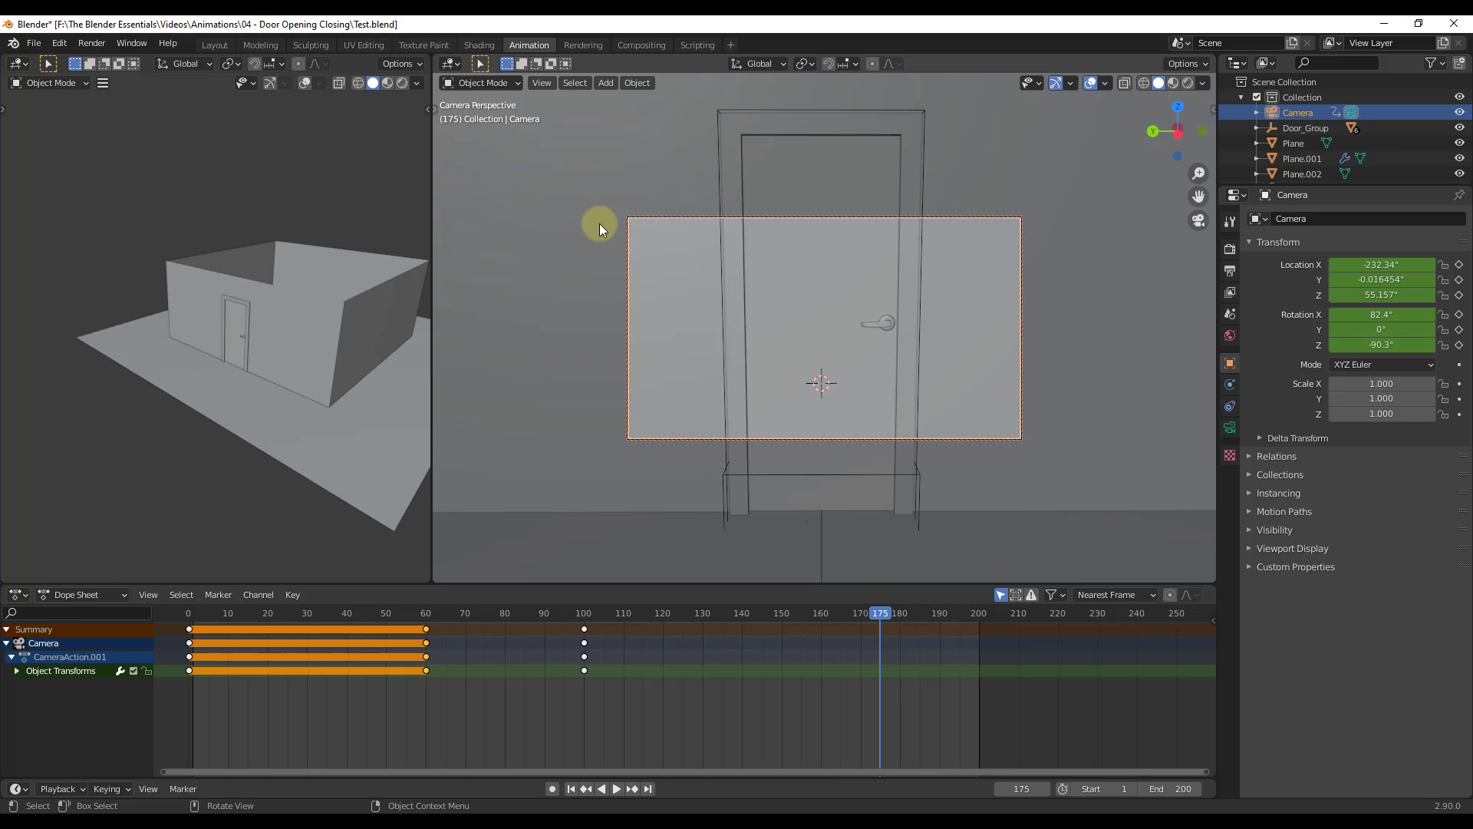
Save the blend file and switch the viewport to Rendered shading
{"action": "left_click", "coordinate": [34, 44]}
{"action": "left_click", "coordinate": [53, 141]}
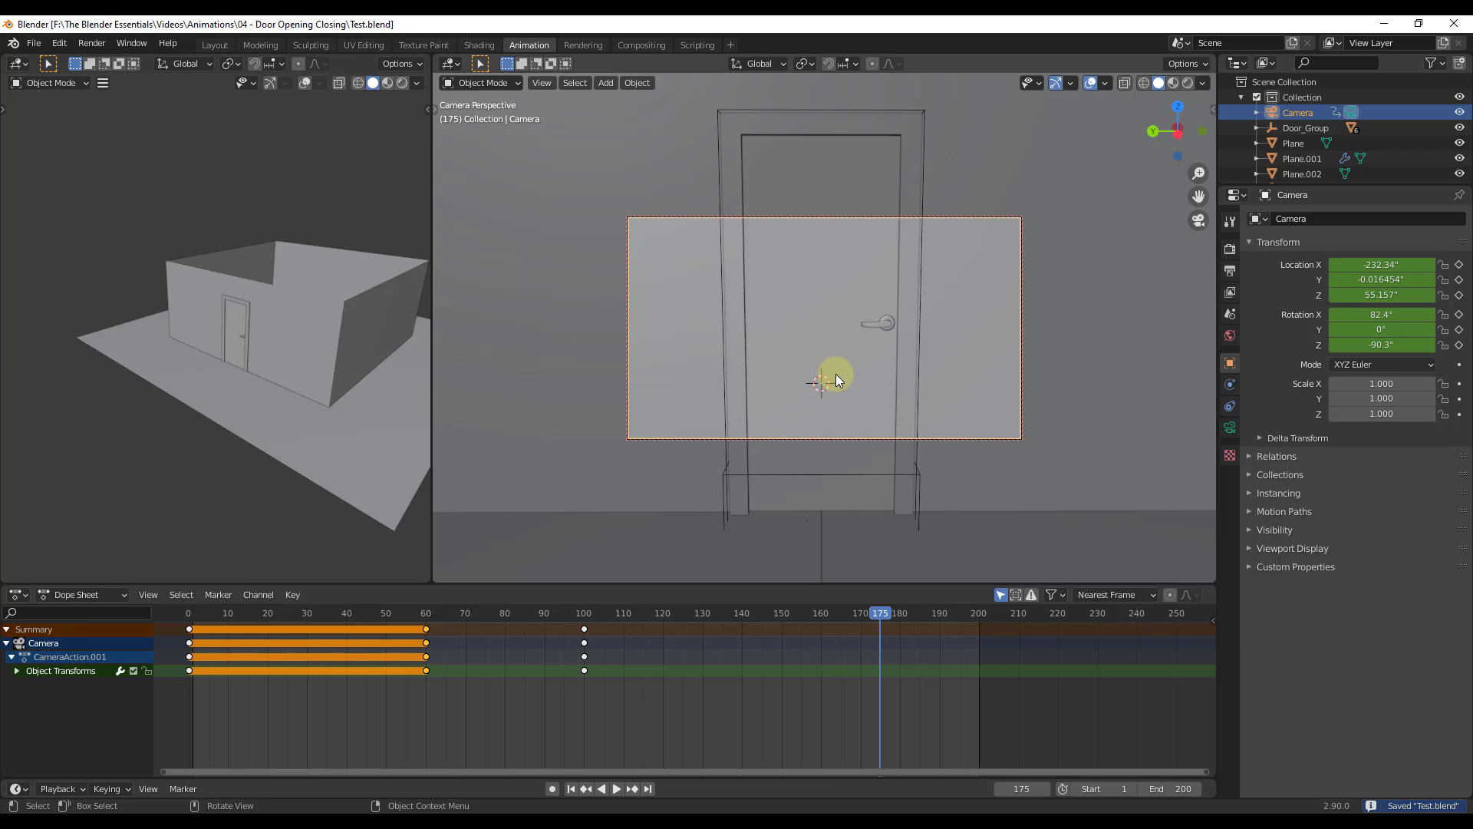
{"action": "left_click", "coordinate": [1186, 83]}
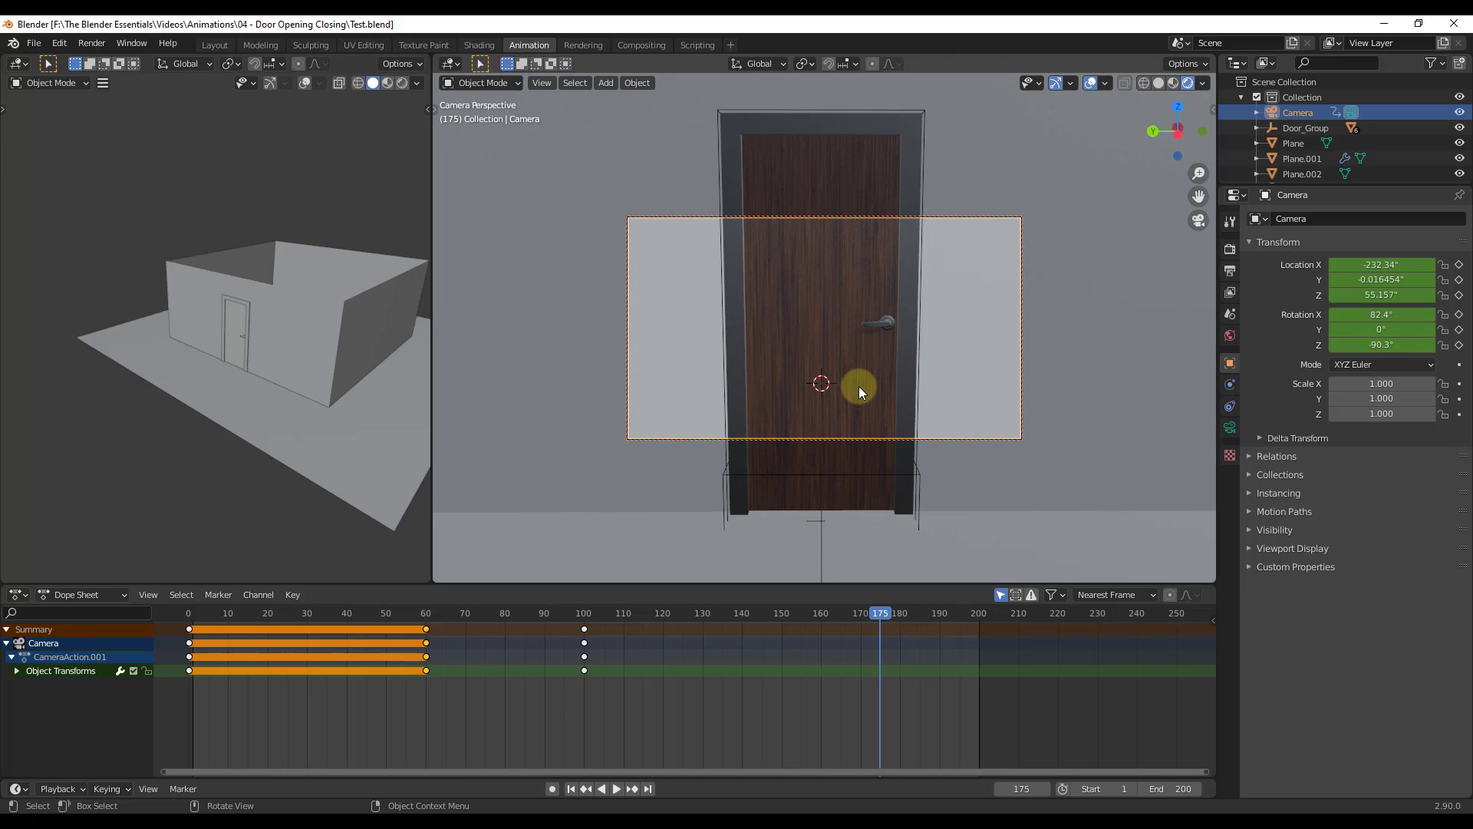
{"action": "scroll", "coordinate": [822, 334], "scroll_direction": "down", "scroll_amount": 6}
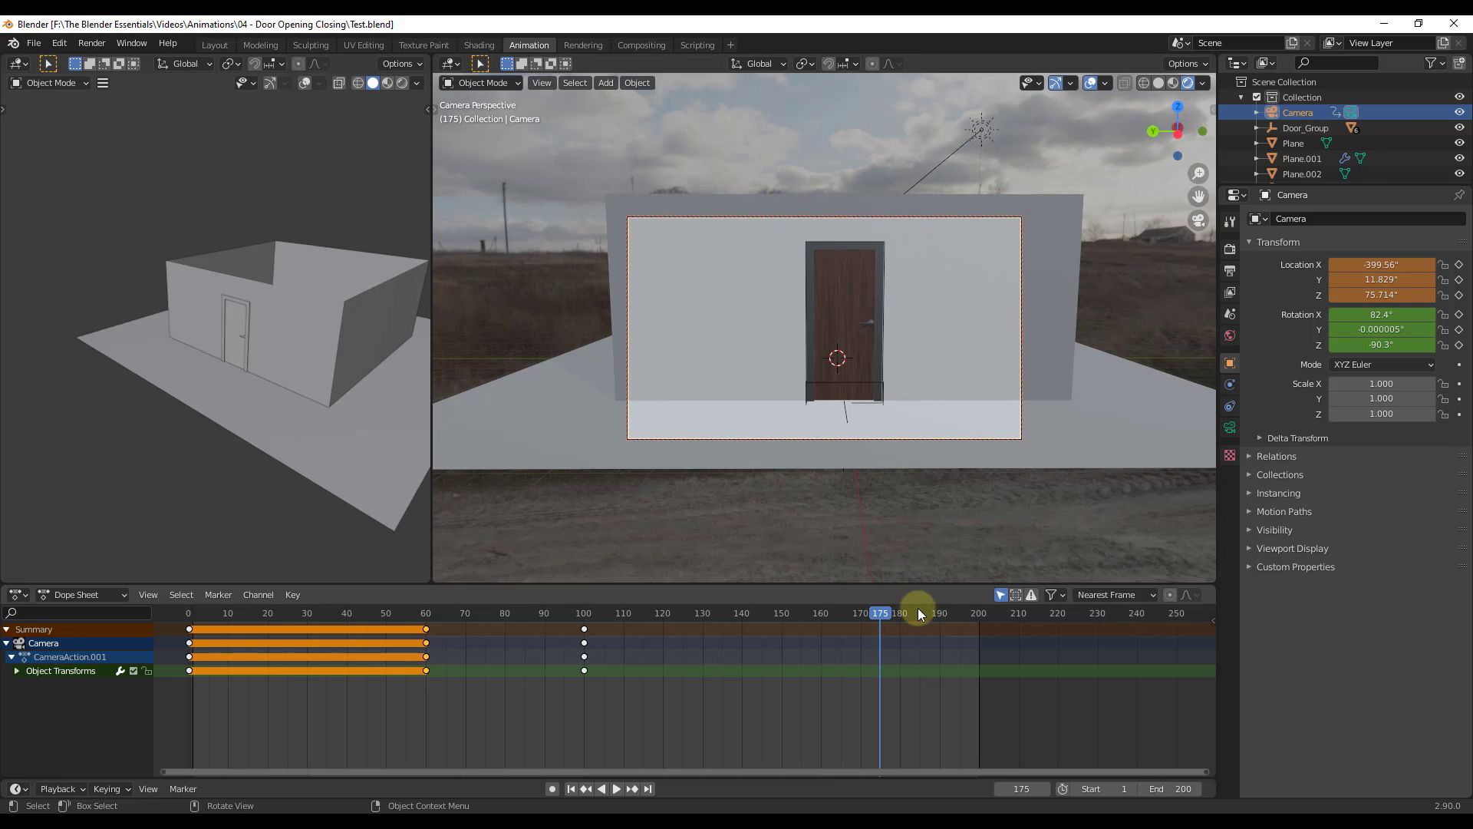
At frame 0, move the camera closer to the door wall, to location -367.22, -3.4673, 93.586
{"action": "left_click_drag", "start_coordinate": [881, 612], "coordinate": [178, 620]}
{"action": "key", "text": "space"}
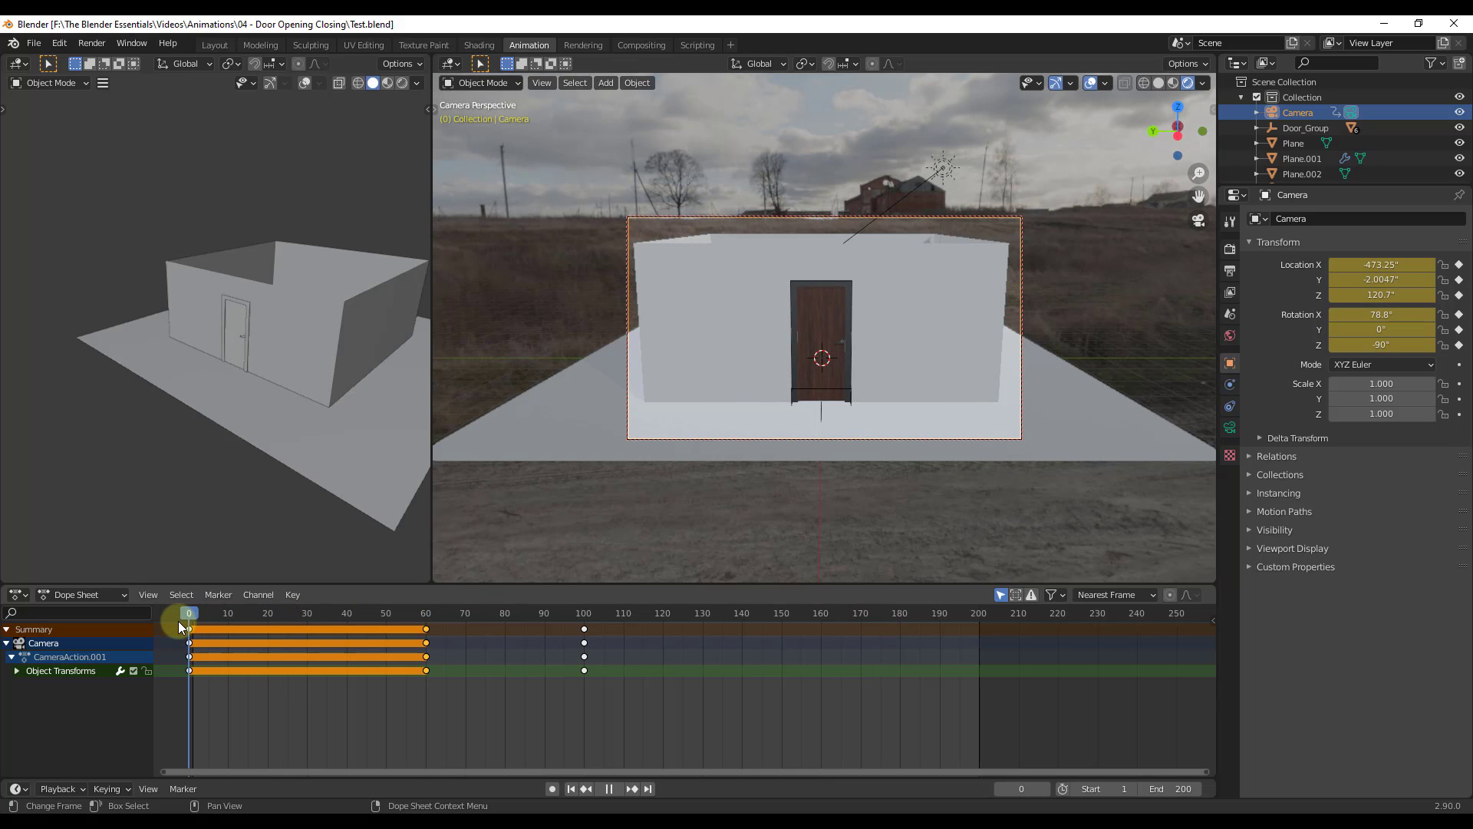
{"action": "key", "text": "space"}
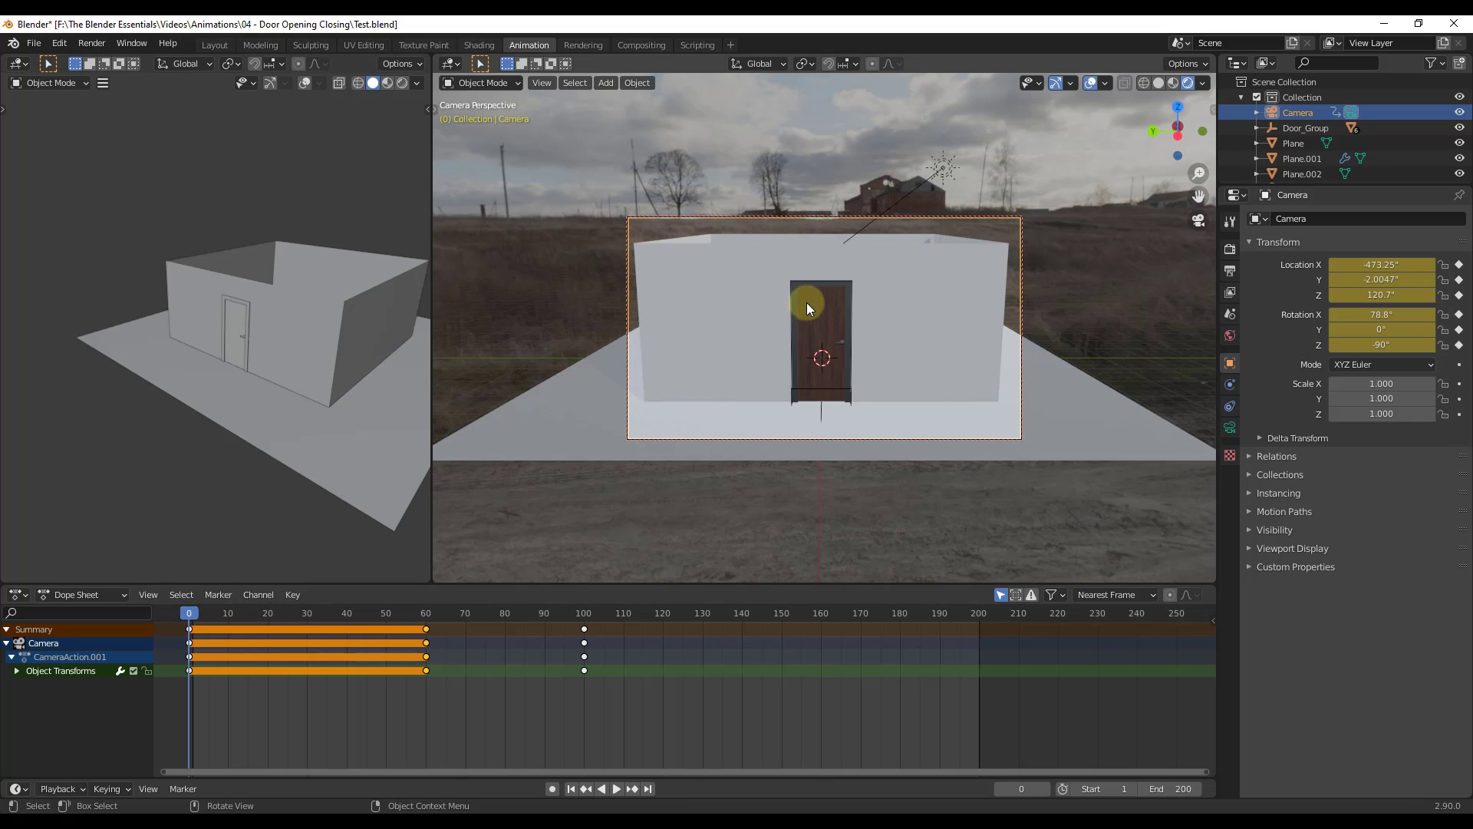
{"action": "scroll", "coordinate": [828, 307], "scroll_direction": "up", "scroll_amount": 2}
{"action": "scroll", "coordinate": [855, 325], "scroll_direction": "up", "scroll_amount": 2}
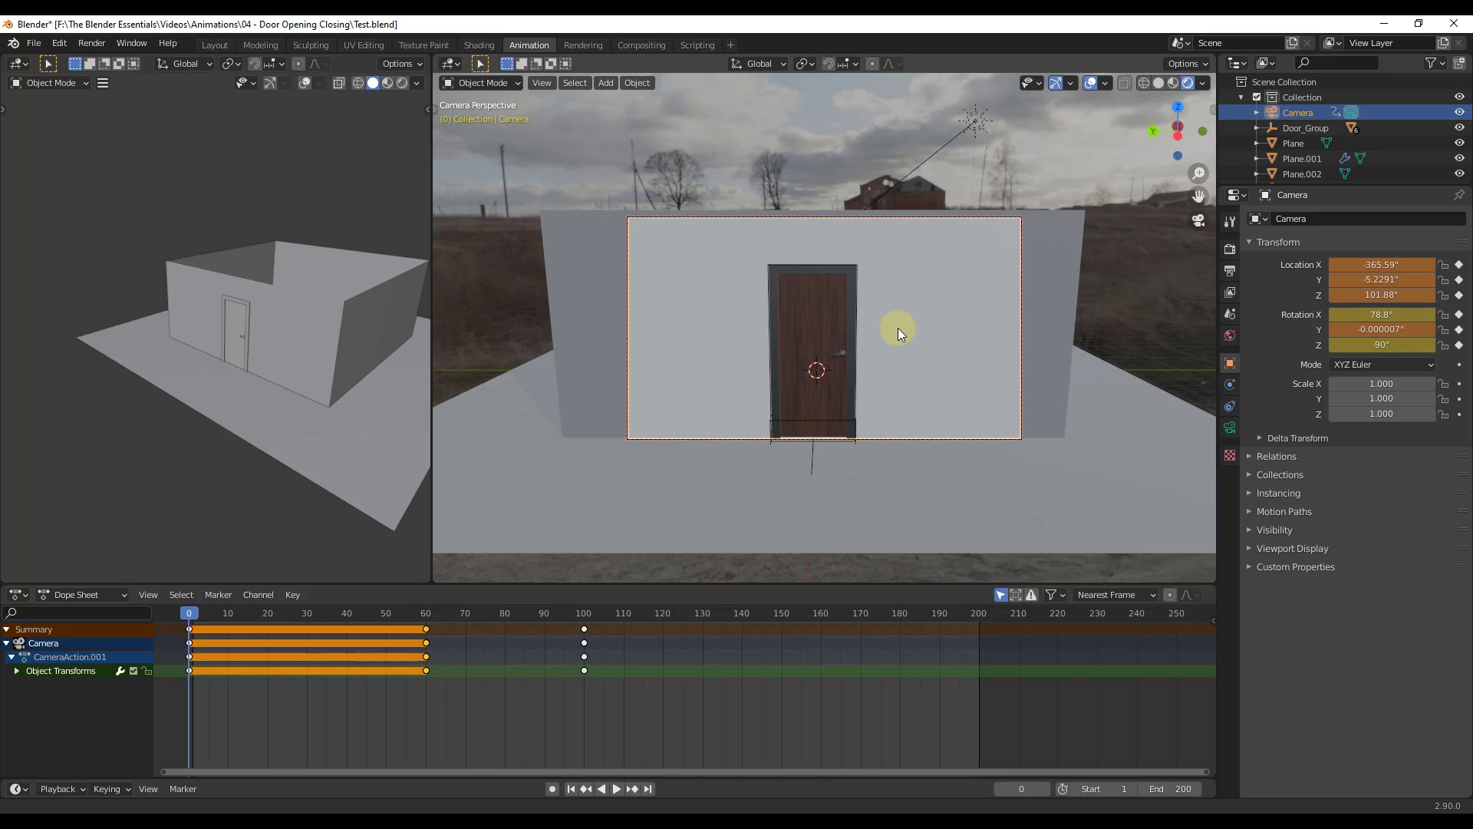
{"action": "middle_click_drag", "start_coordinate": [898, 329], "coordinate": [904, 307], "text": "shift"}
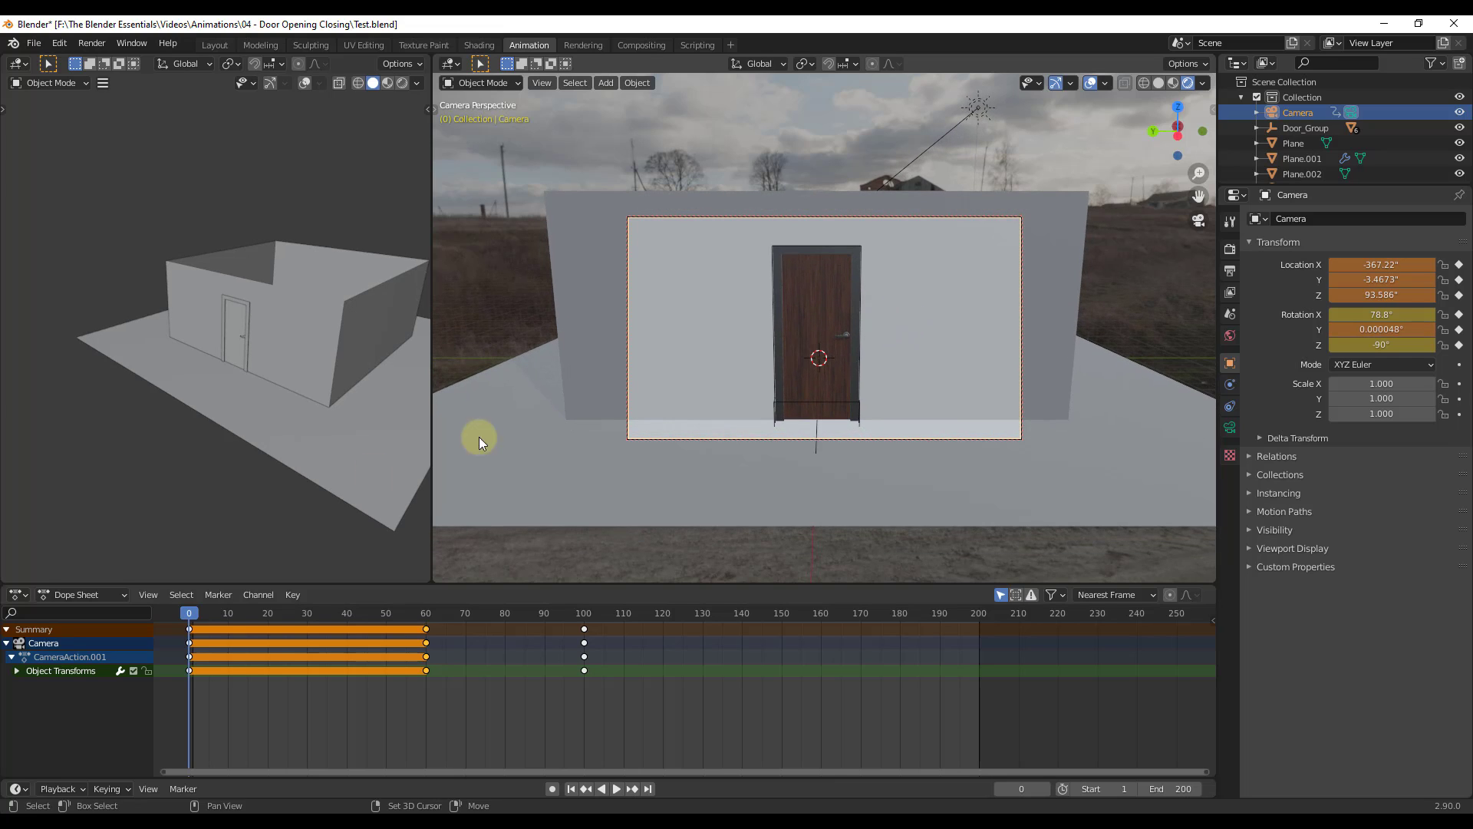
Keyframe the closer camera pose at frame 0
{"action": "right_click", "coordinate": [190, 628]}
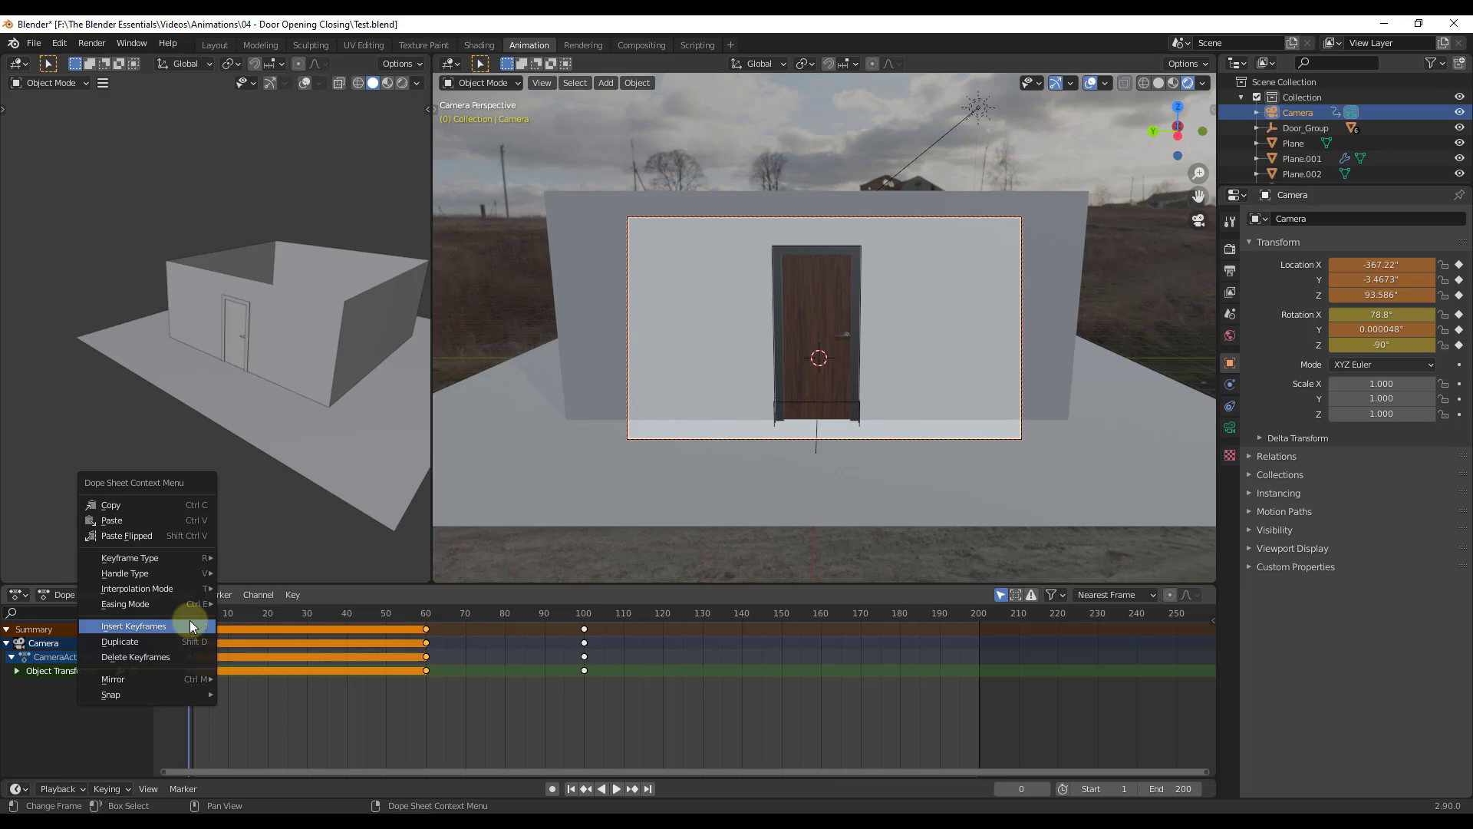
{"action": "left_click", "coordinate": [191, 625]}
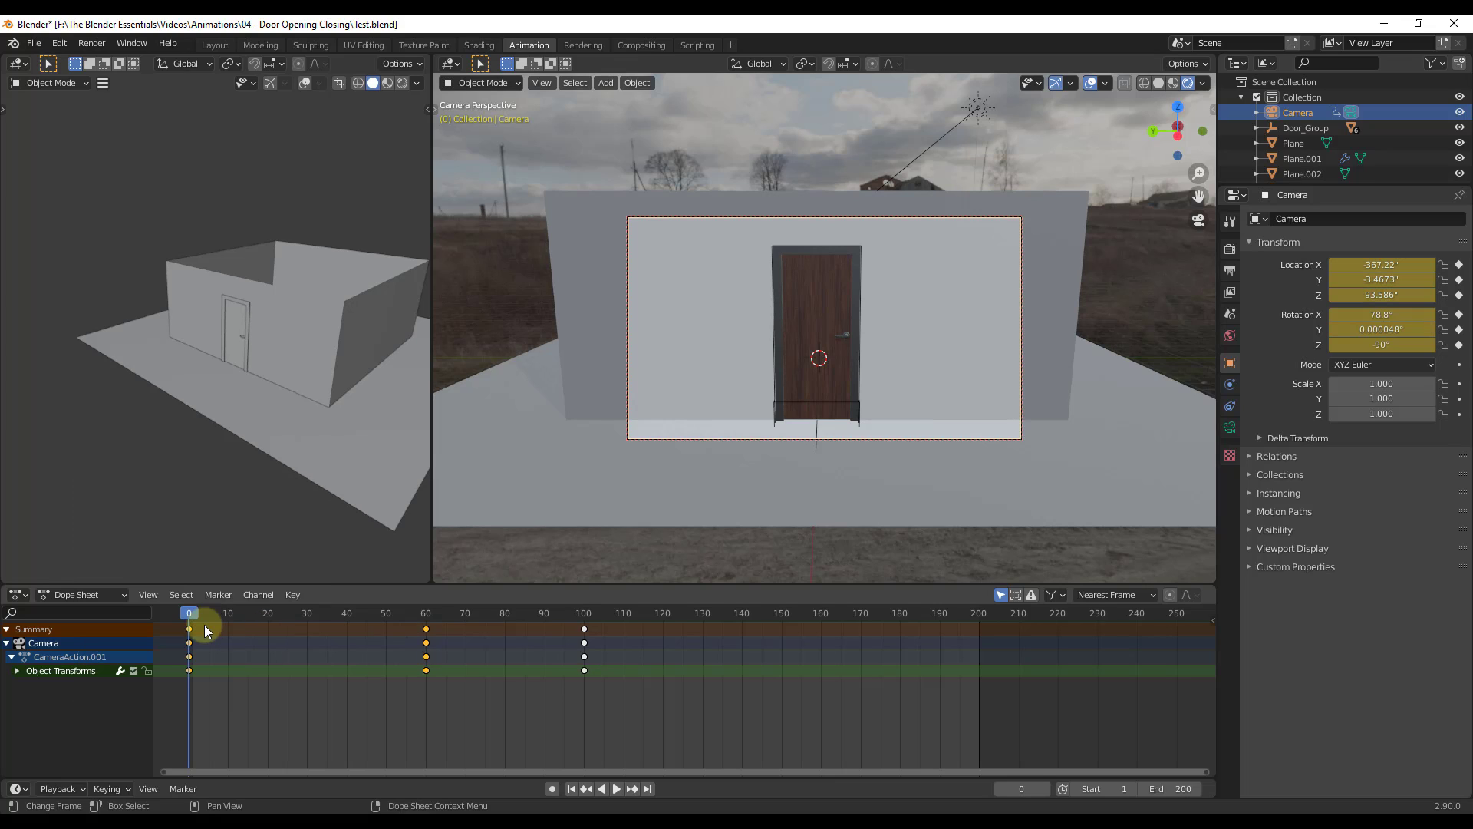
{"action": "key", "text": "space"}
Delete the old camera keyframes at frame 60
{"action": "key", "text": "space"}
{"action": "left_click_drag", "start_coordinate": [177, 626], "coordinate": [192, 685]}
{"action": "left_click_drag", "start_coordinate": [393, 625], "coordinate": [439, 681]}
{"action": "key", "text": "space"}
{"action": "left_click_drag", "start_coordinate": [260, 620], "coordinate": [447, 693]}
{"action": "key", "text": "x"}
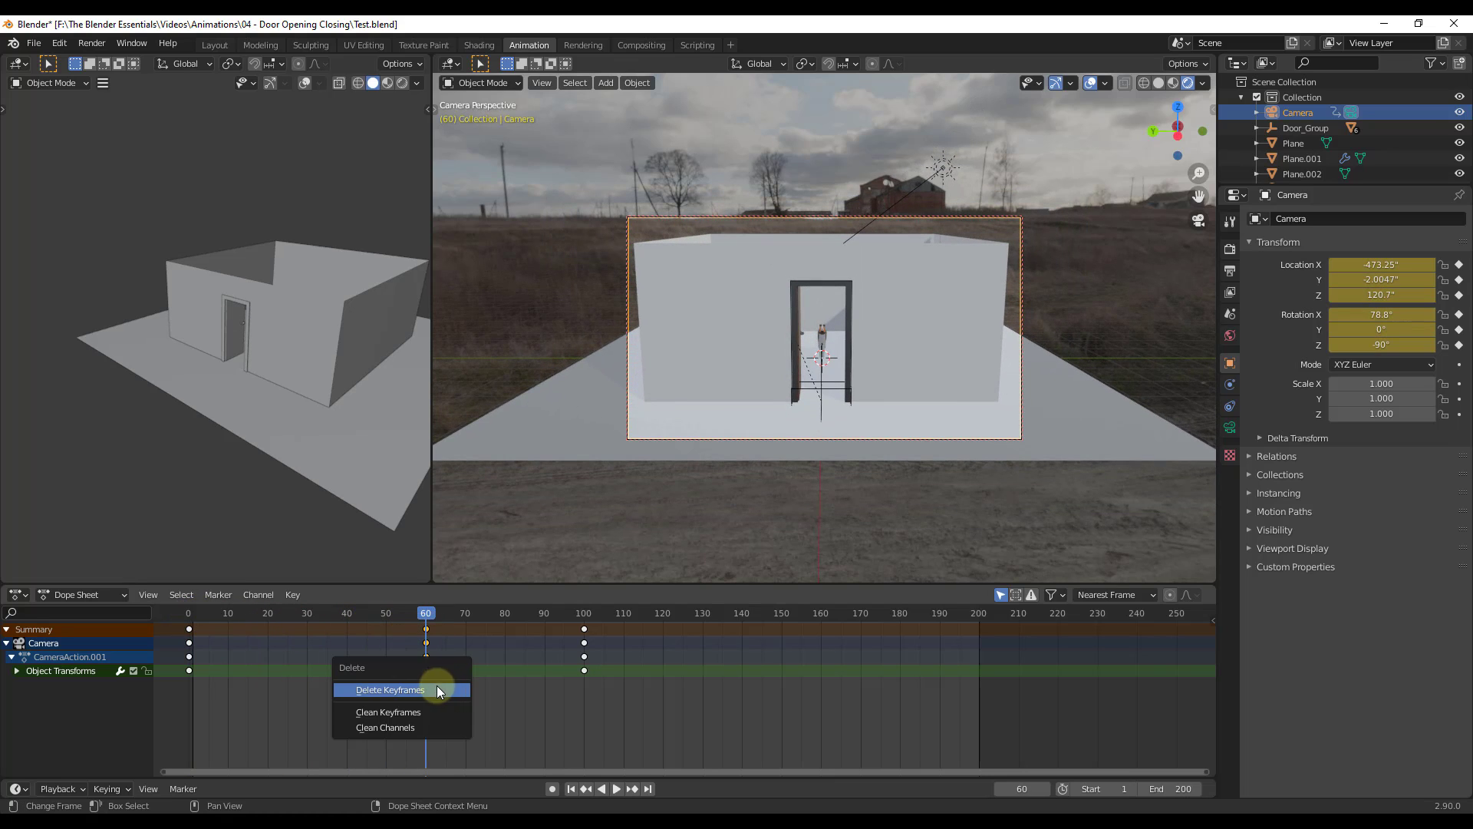
{"action": "left_click", "coordinate": [424, 689]}
{"action": "left_click", "coordinate": [184, 615]}
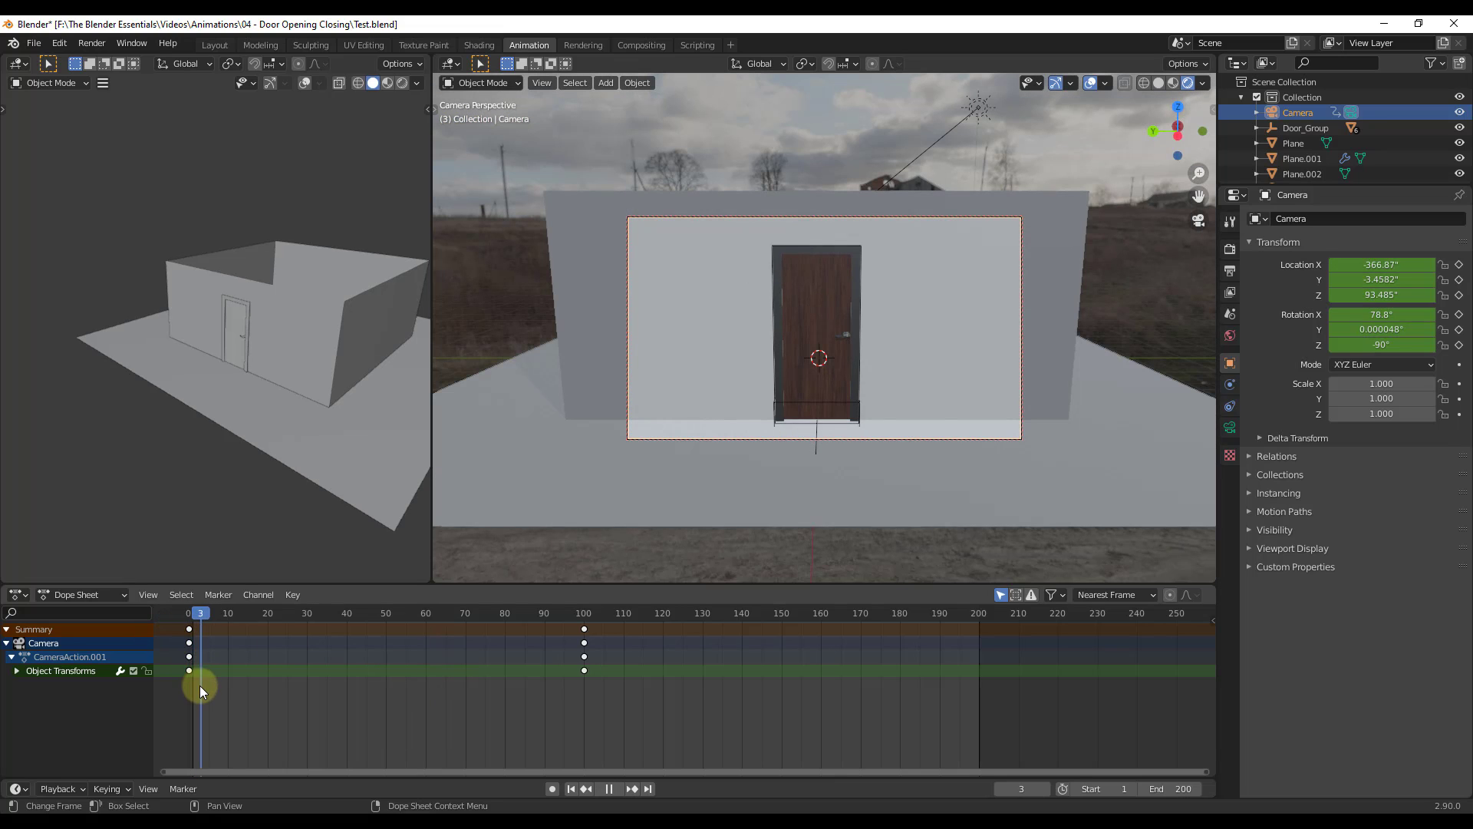
Duplicate the frame-0 camera keyframes onto frame 60
{"action": "key", "text": "space"}
{"action": "key", "text": "space"}
{"action": "left_click_drag", "start_coordinate": [181, 687], "coordinate": [204, 602]}
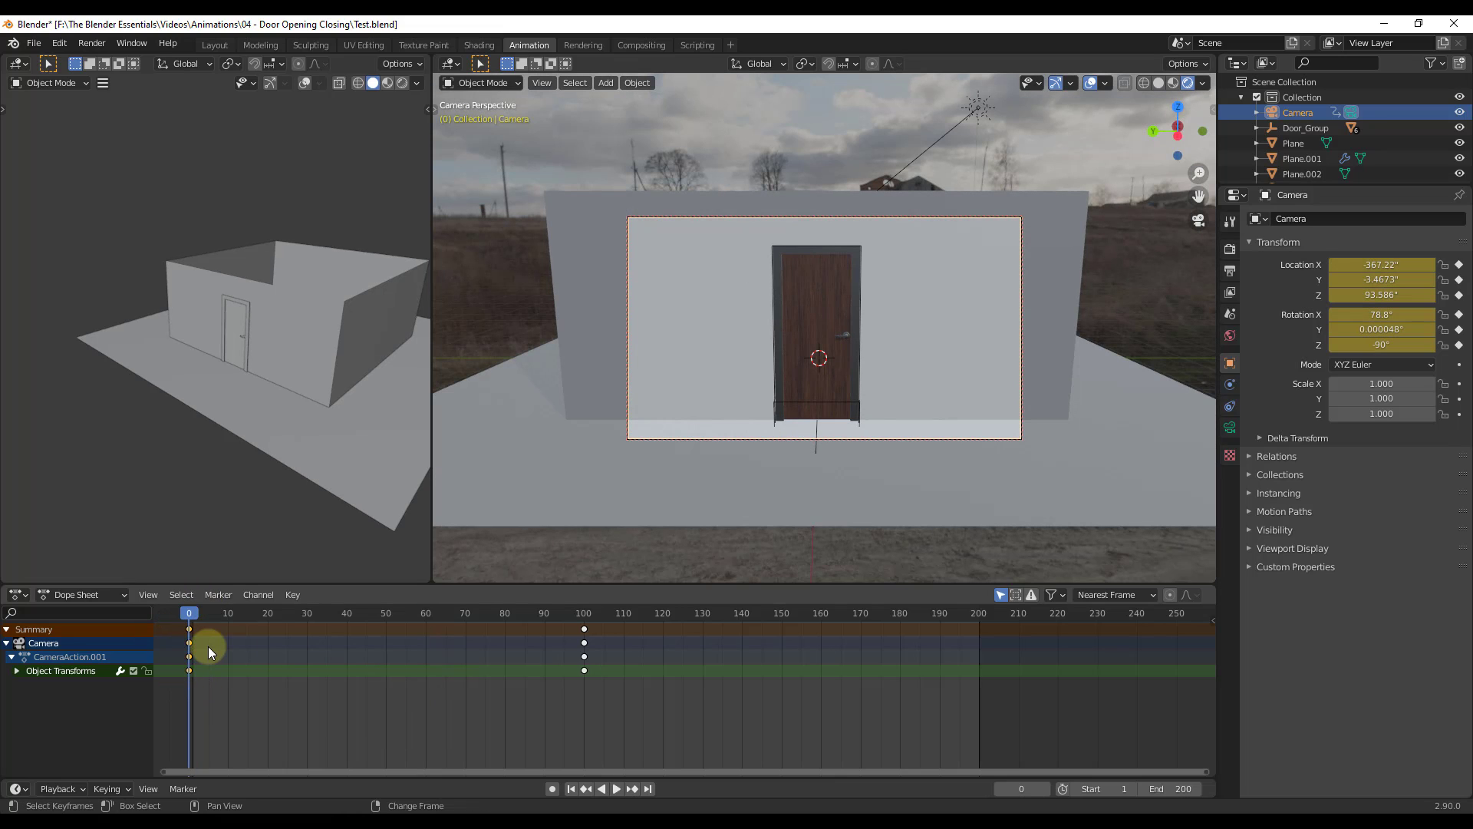
{"action": "key", "text": "shift+d"}
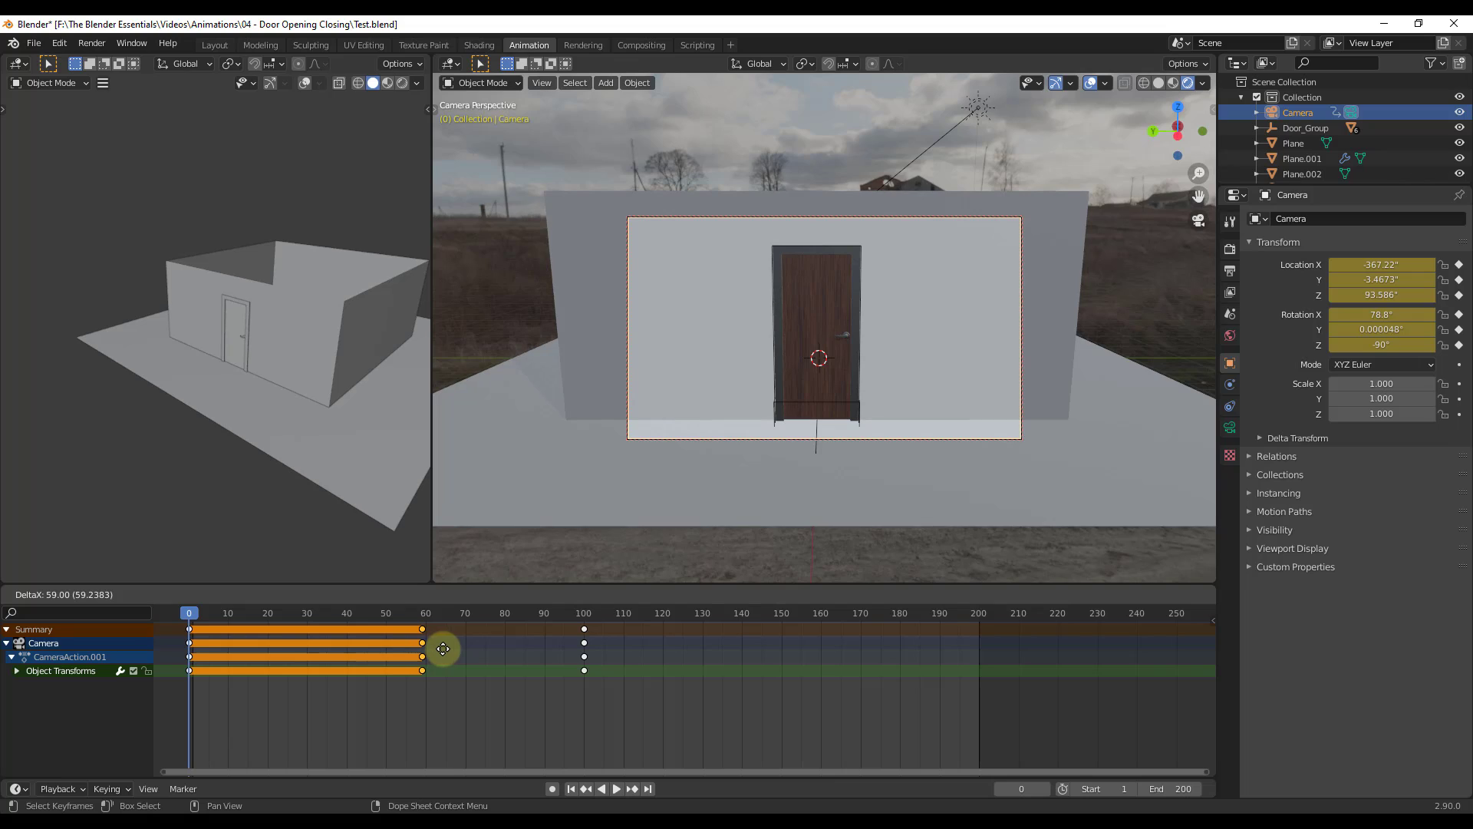
{"action": "left_click", "coordinate": [445, 647]}
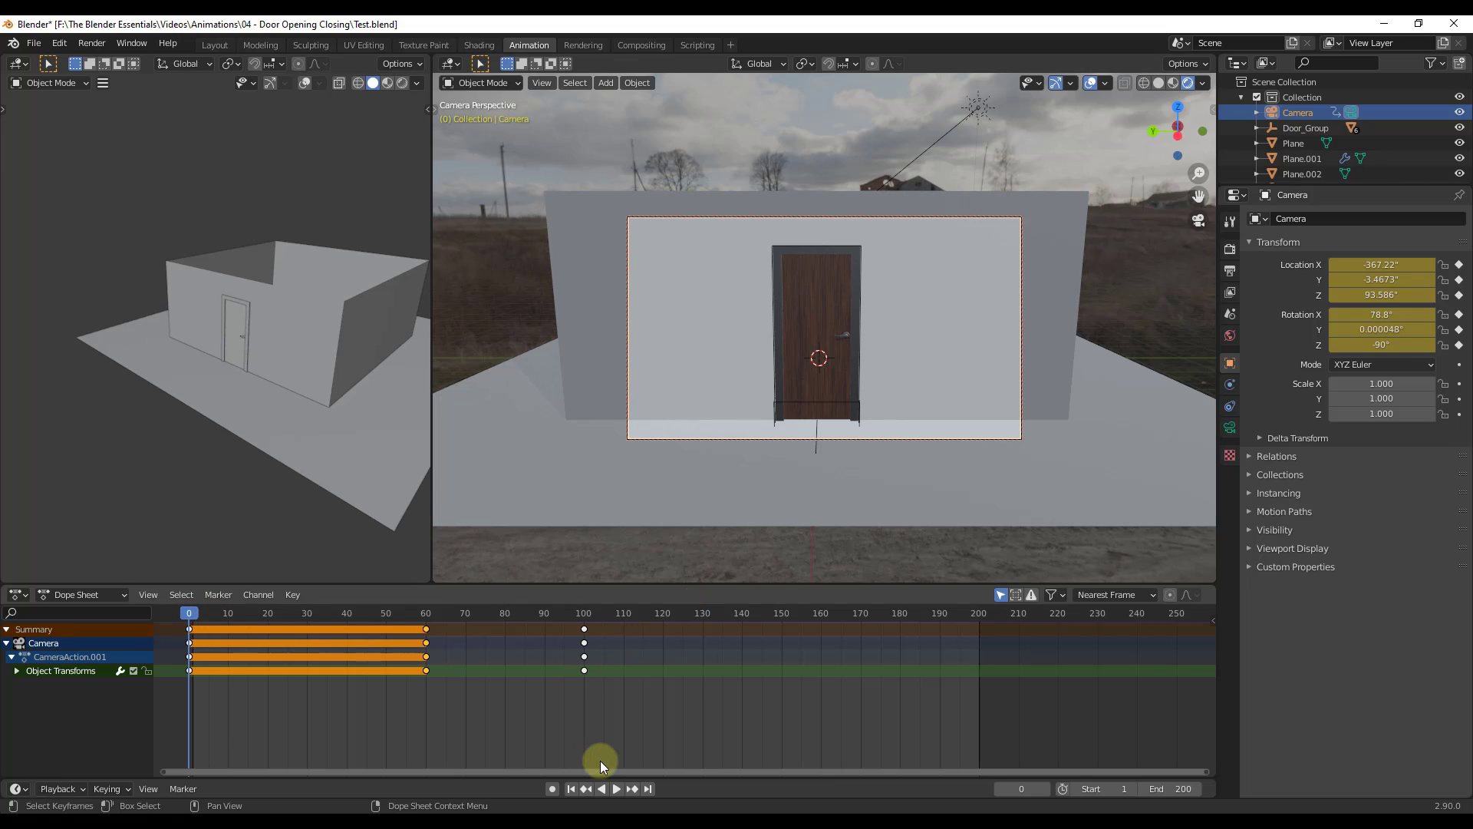
Preview the animation to frame 55, then show the Eevee render settings (64 render, 16 viewport samples)
{"action": "left_click", "coordinate": [615, 788]}
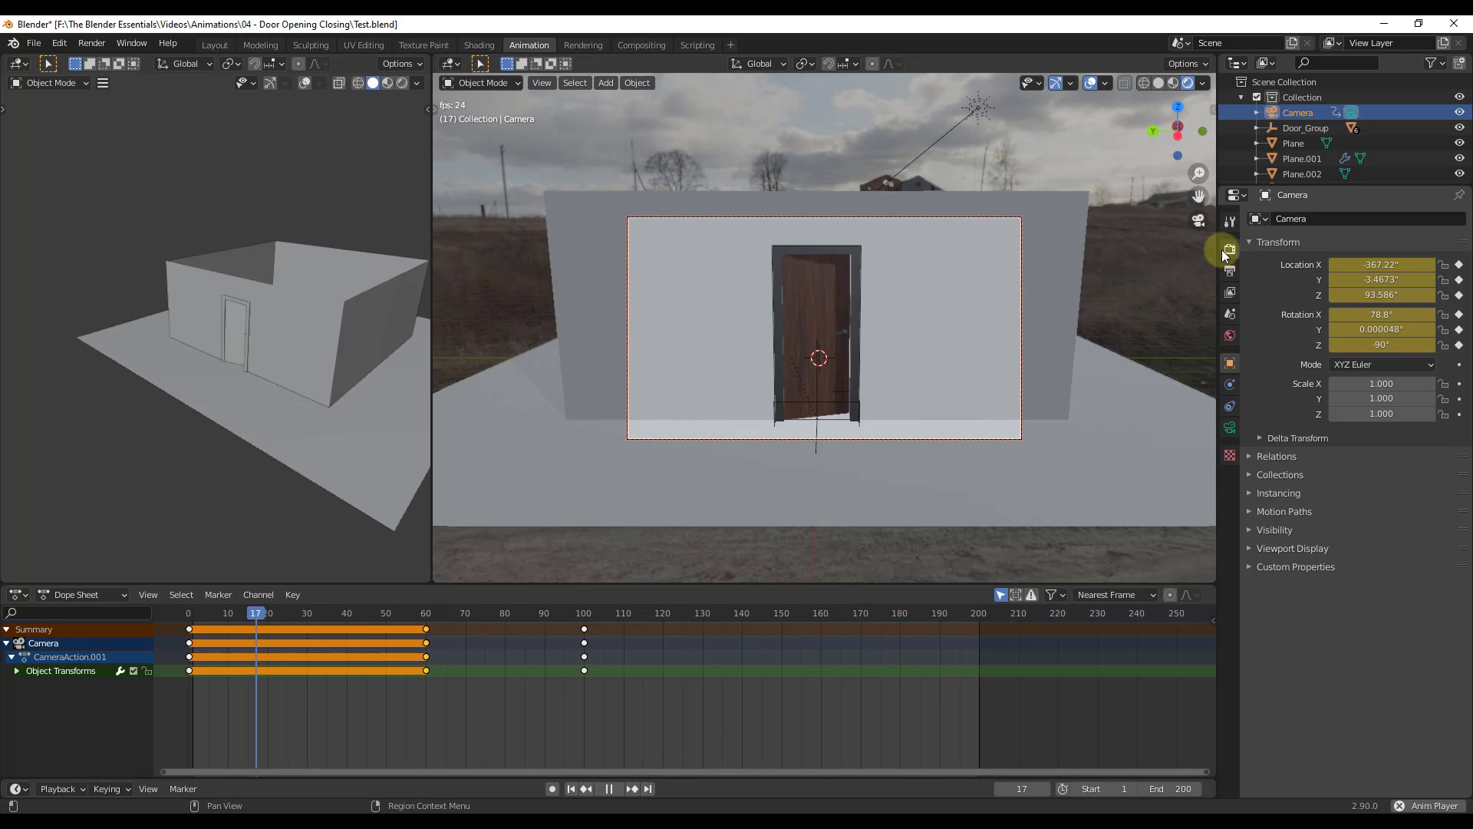
{"action": "left_click", "coordinate": [610, 789]}
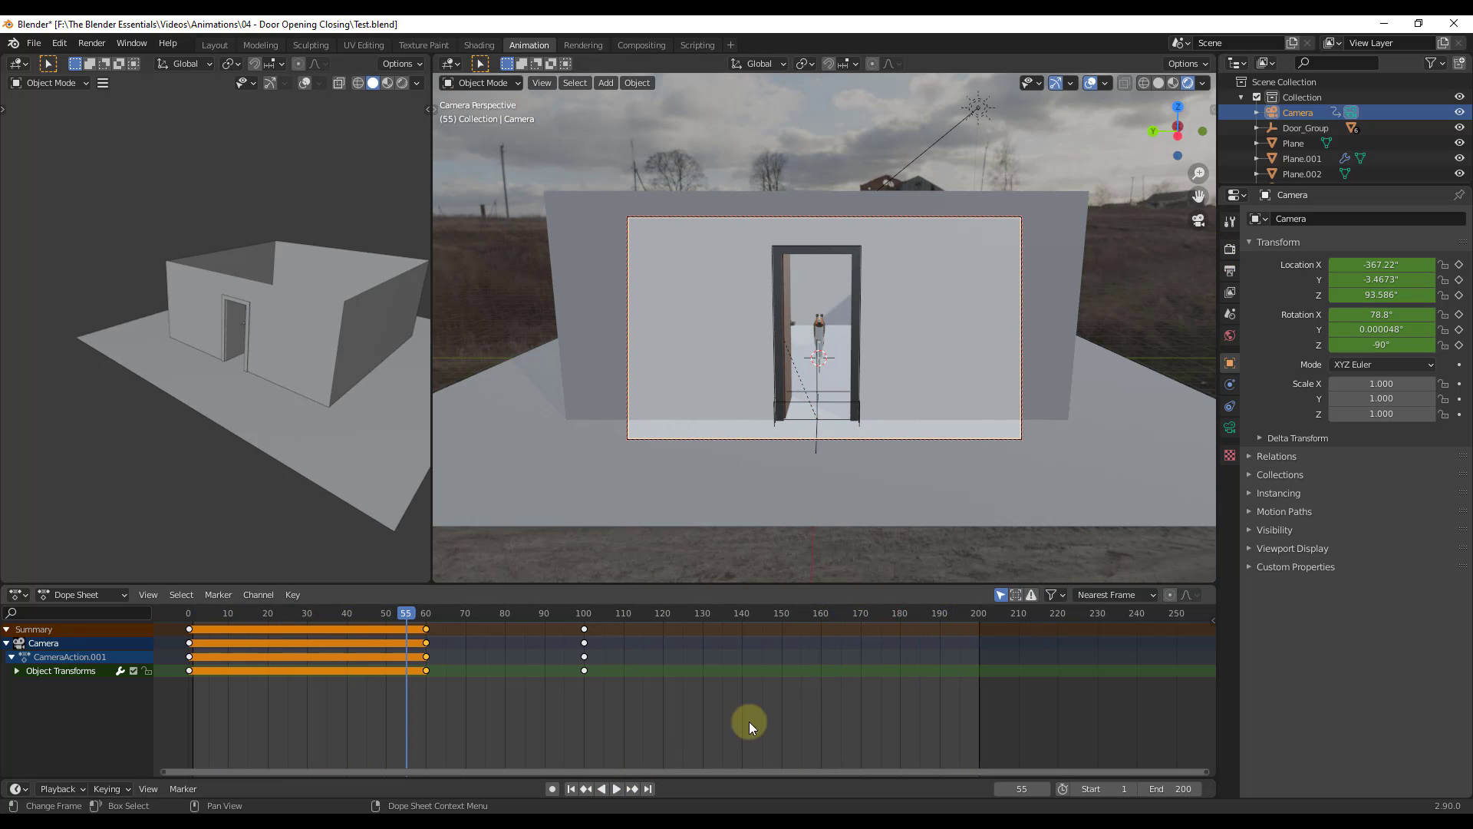
{"action": "left_click", "coordinate": [1230, 250]}
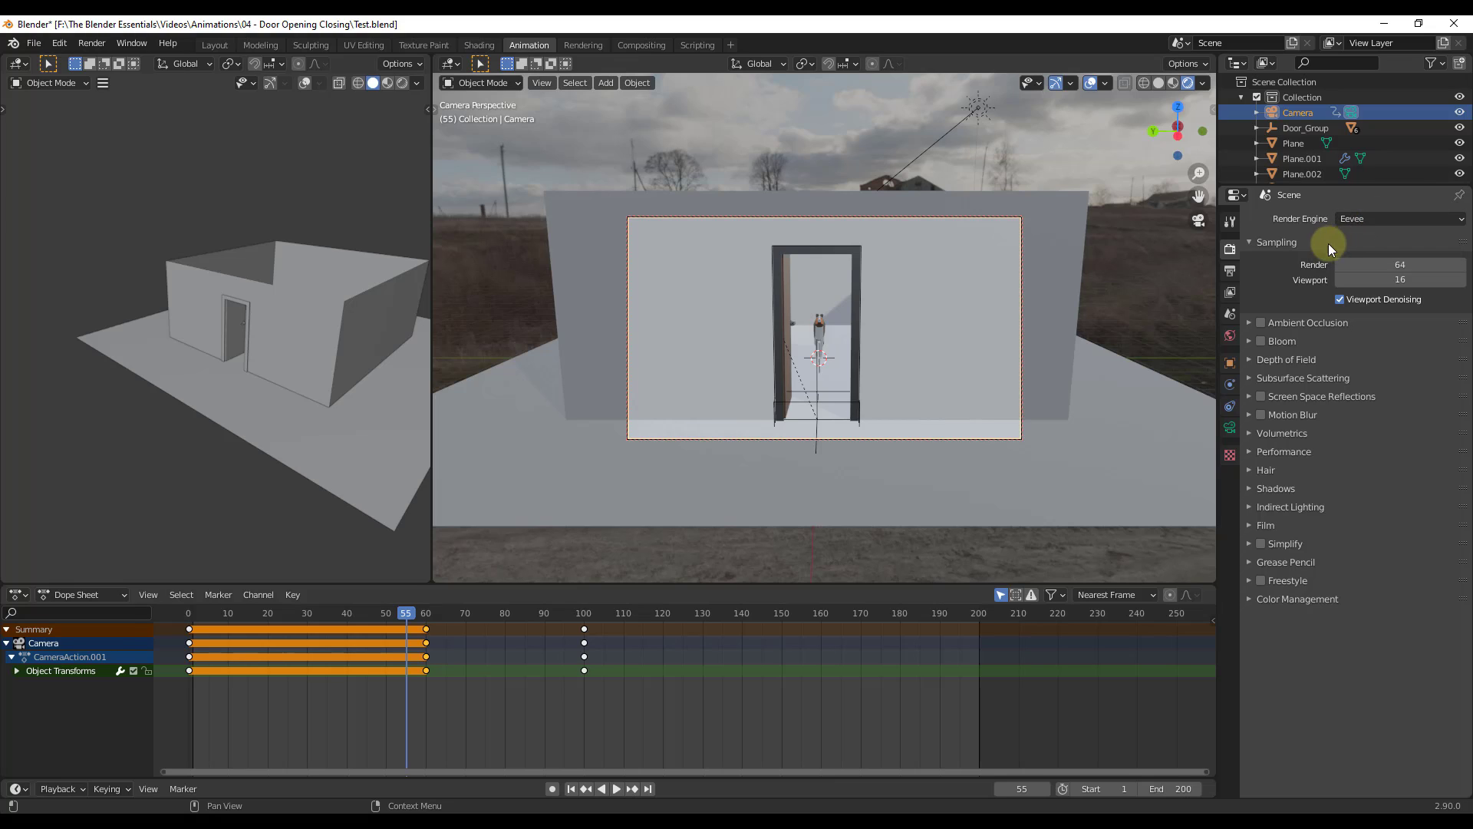
In Output Properties, change the file format from PNG to FFmpeg video
{"action": "left_click", "coordinate": [1229, 271]}
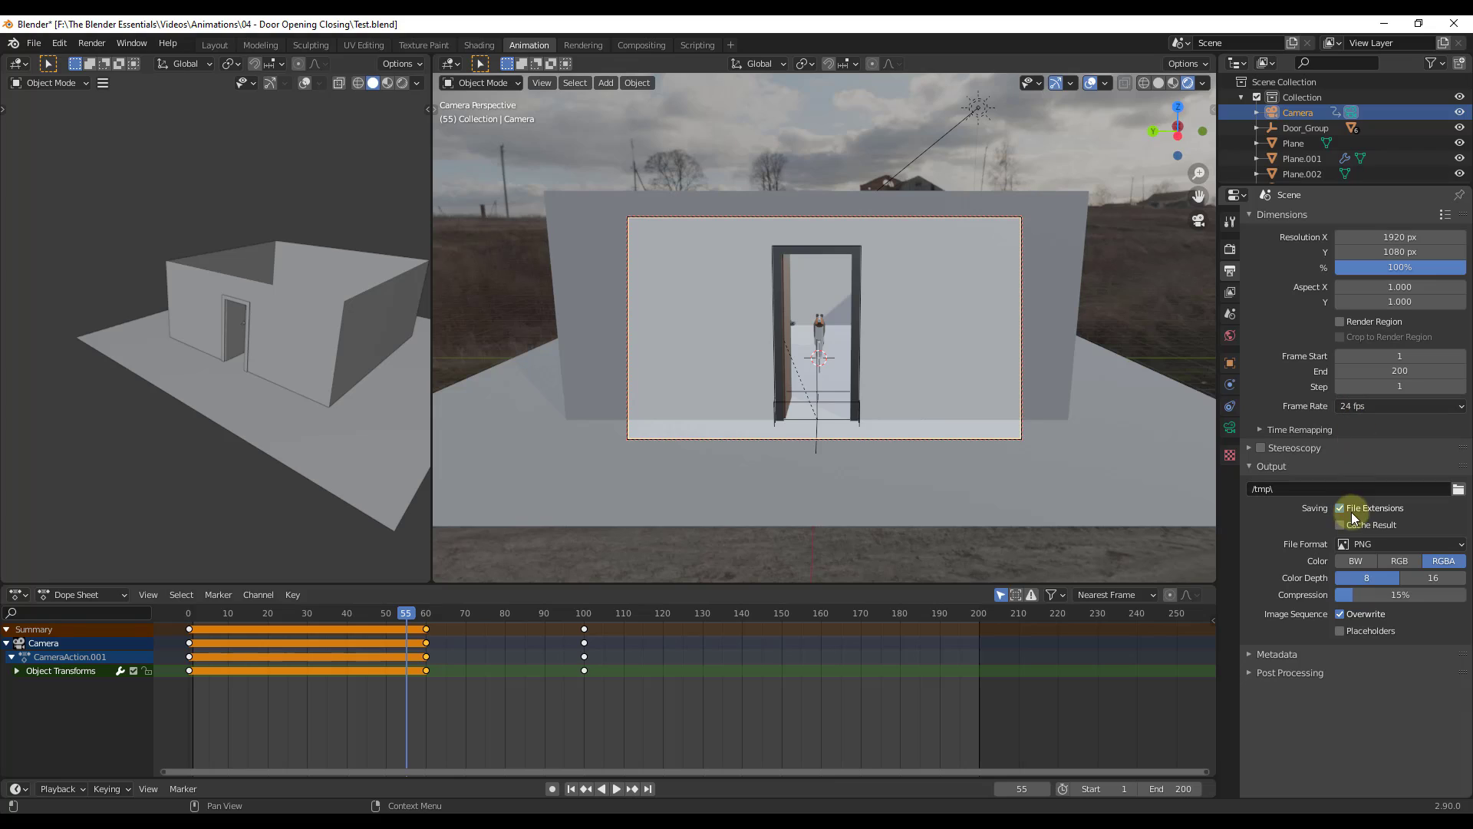
{"action": "left_click", "coordinate": [1370, 545]}
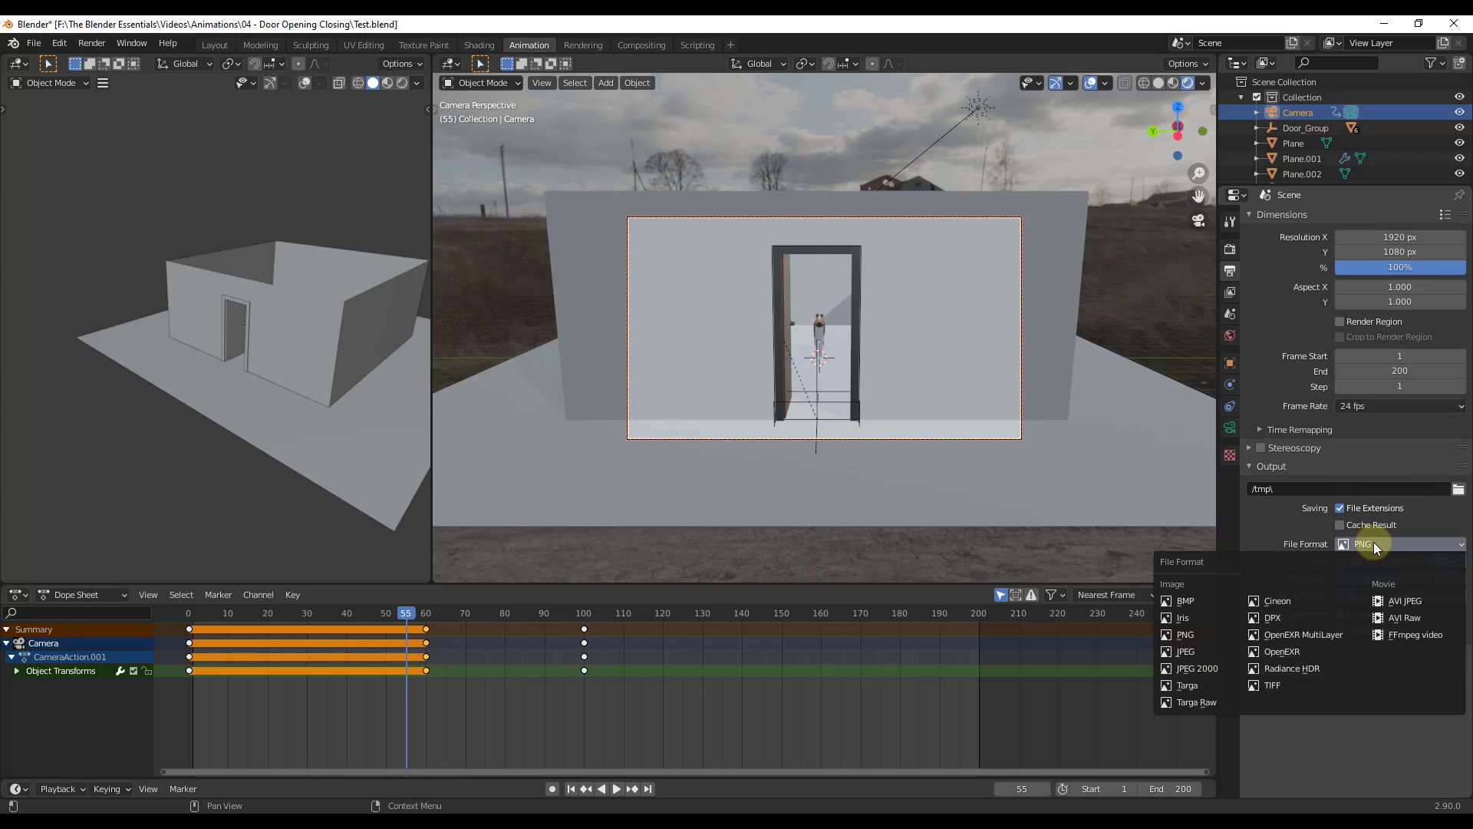
{"action": "left_click", "coordinate": [1402, 634]}
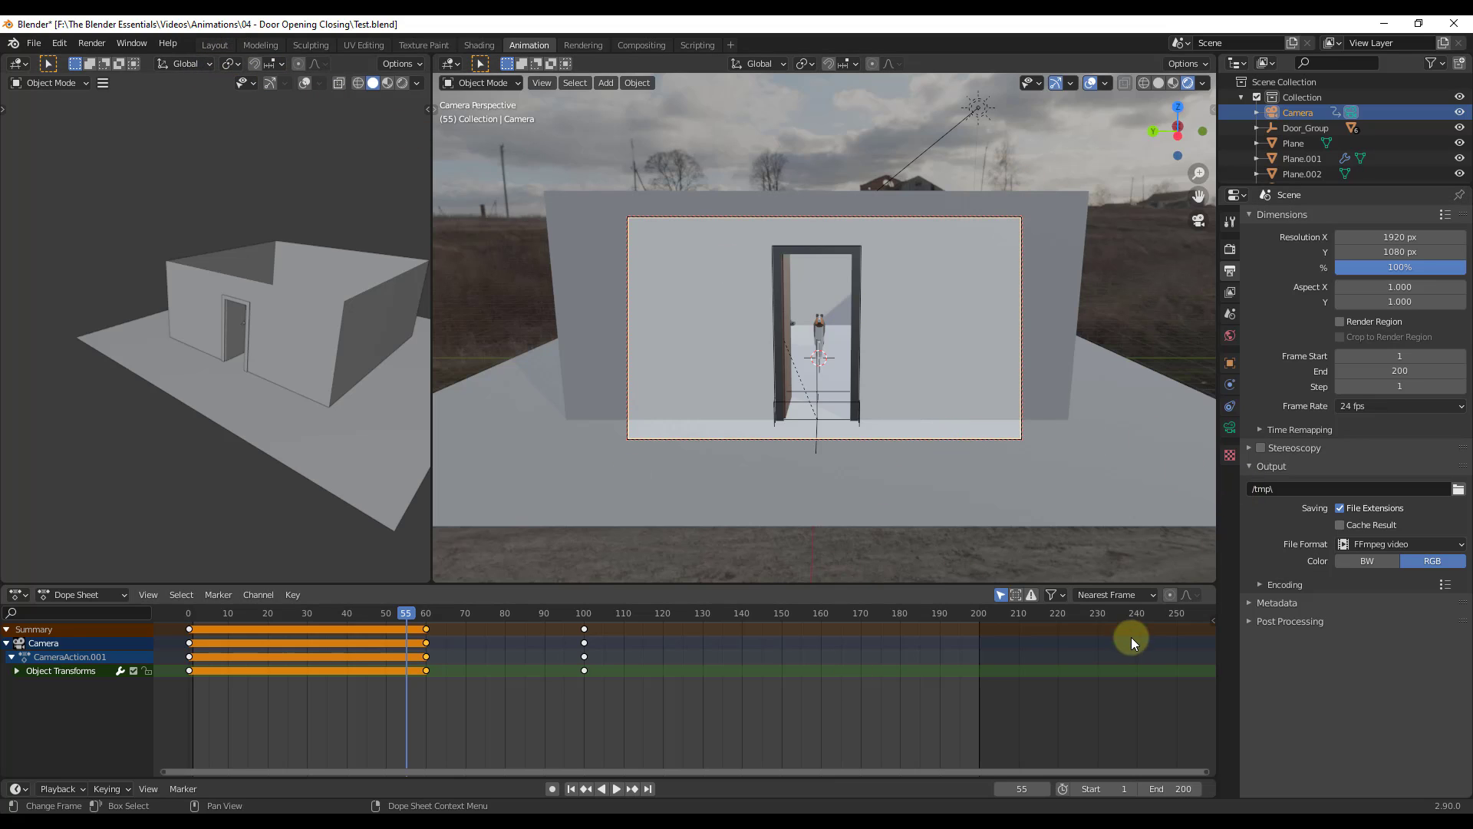
Render the full 200-frame animation to a video file in C:\tmp
{"action": "left_click", "coordinate": [95, 44]}
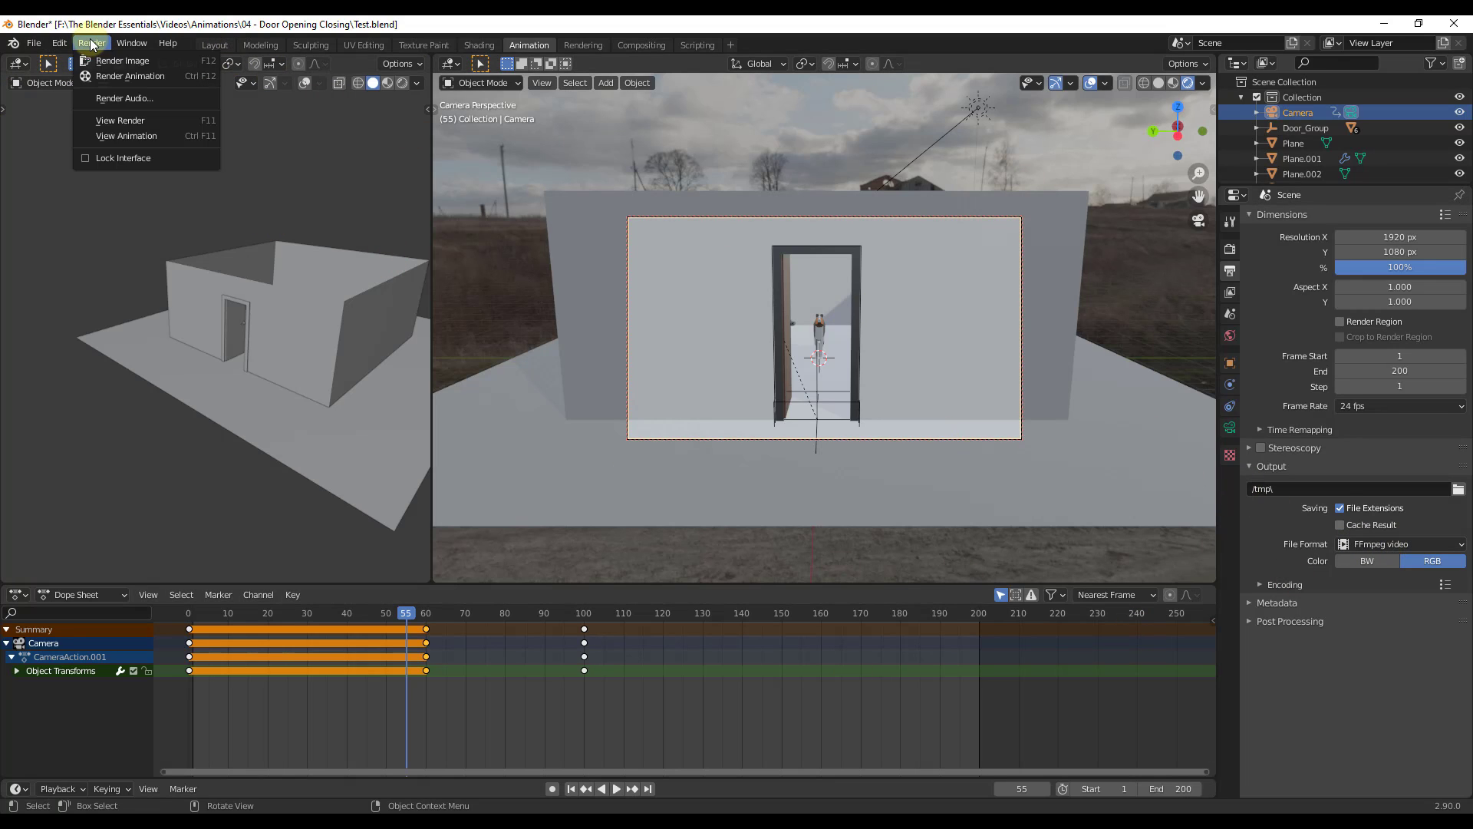
{"action": "left_click", "coordinate": [132, 77]}
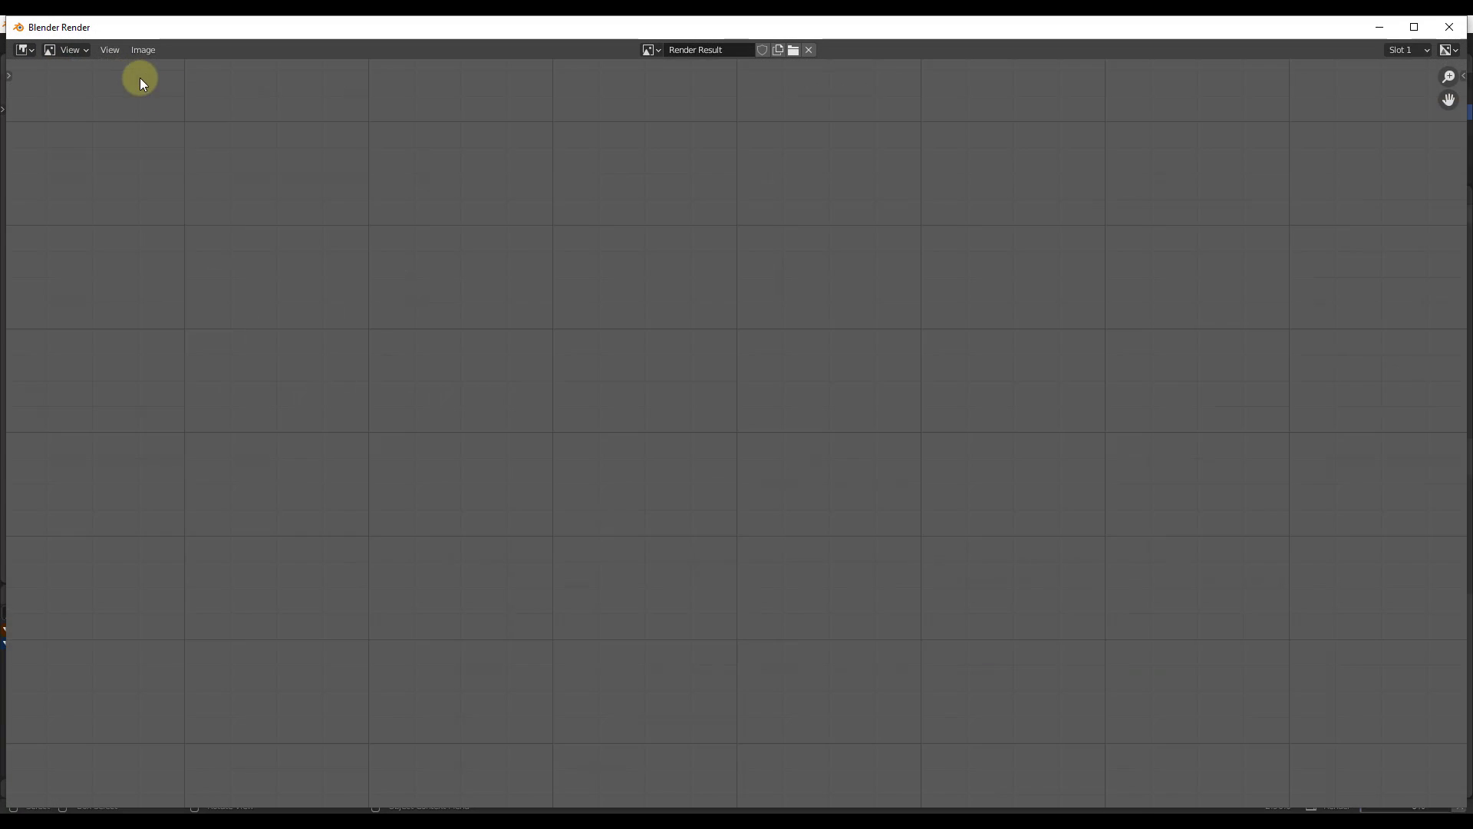
{"action": "scroll", "coordinate": [812, 387], "scroll_direction": "down", "scroll_amount": 2}
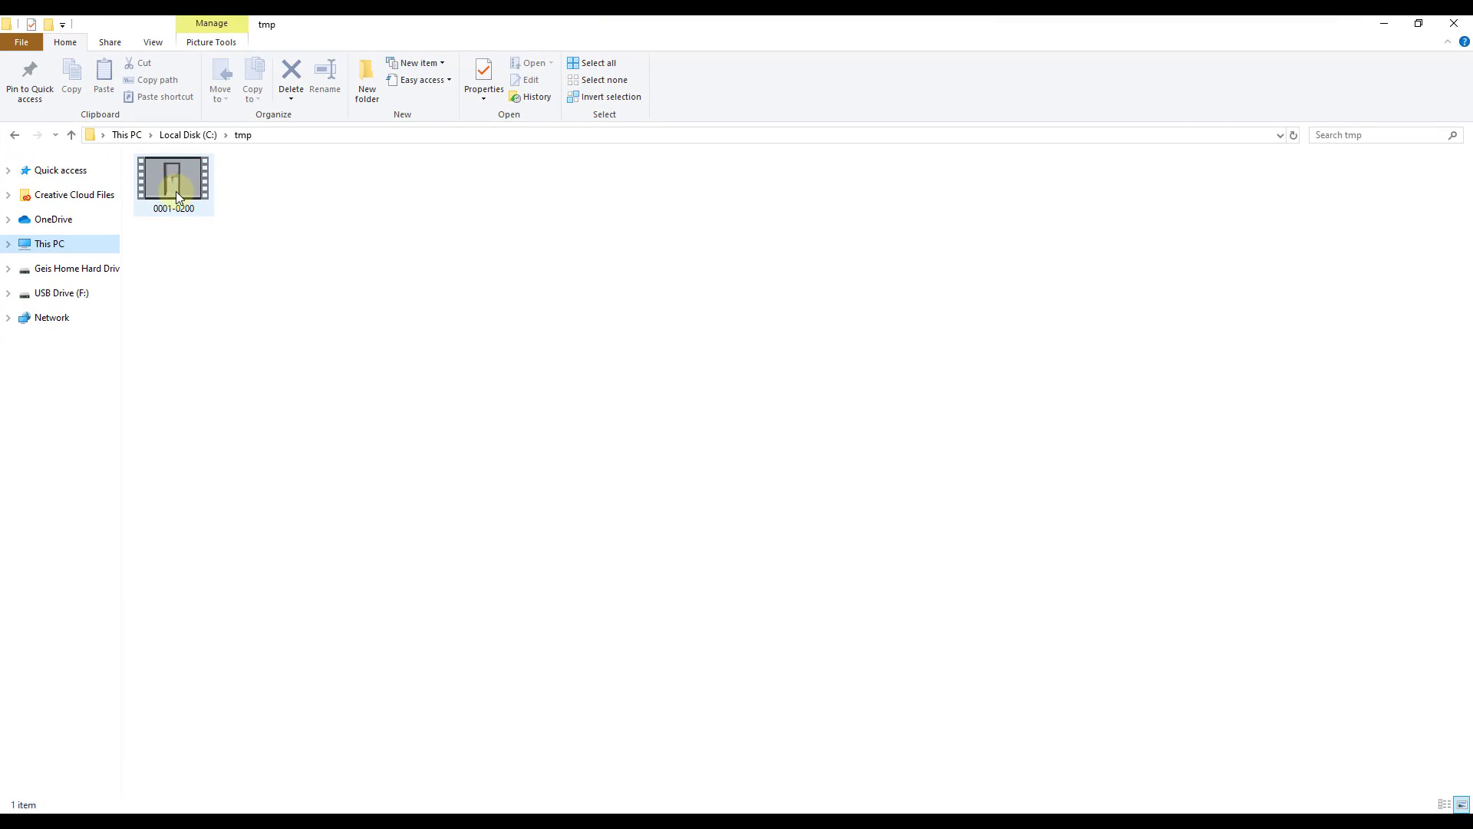
Play the rendered 0001-0200 video from C:\tmp to watch the door fly-through
{"action": "double_click", "coordinate": [176, 191]}
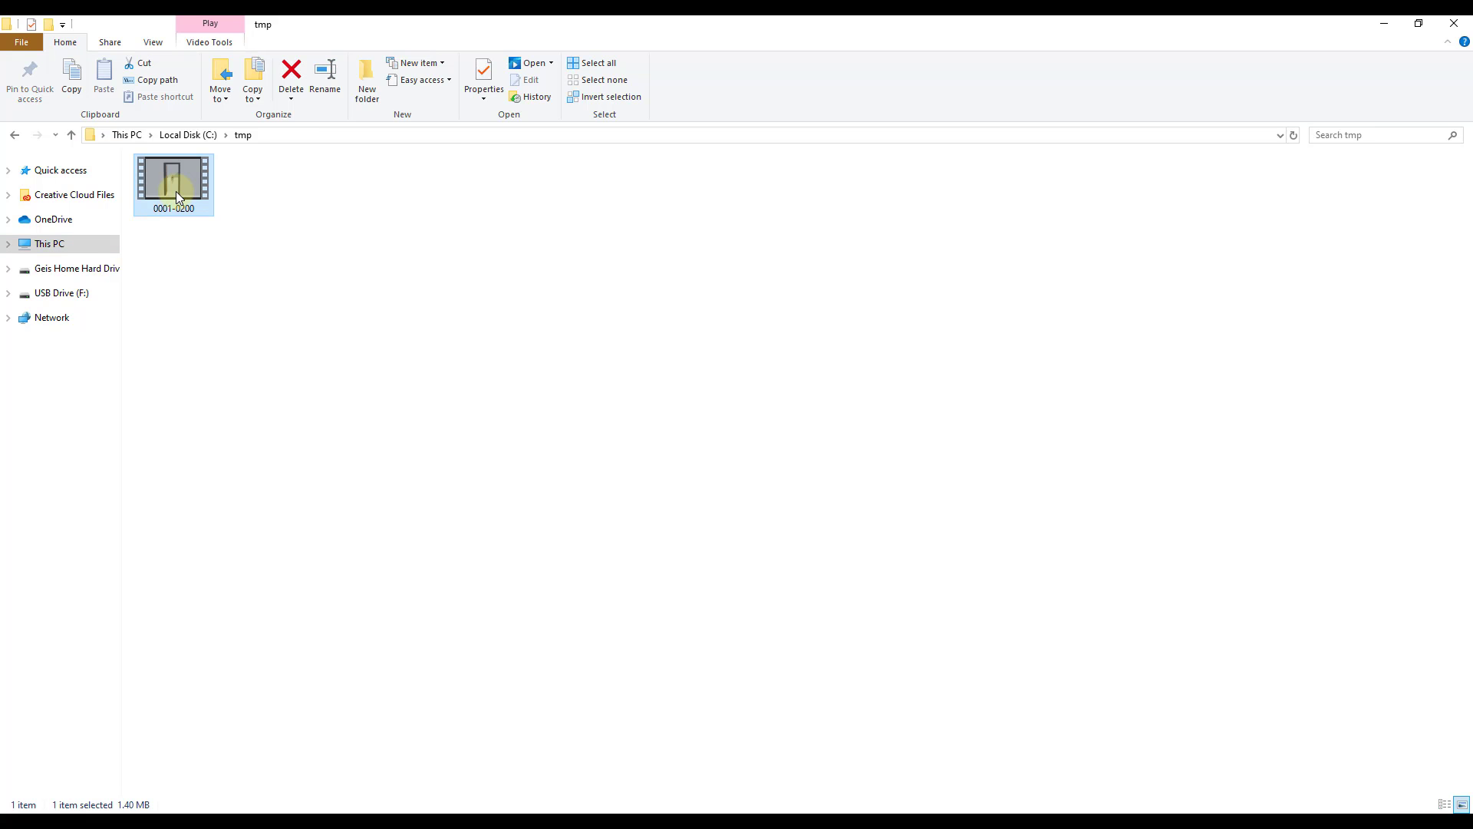